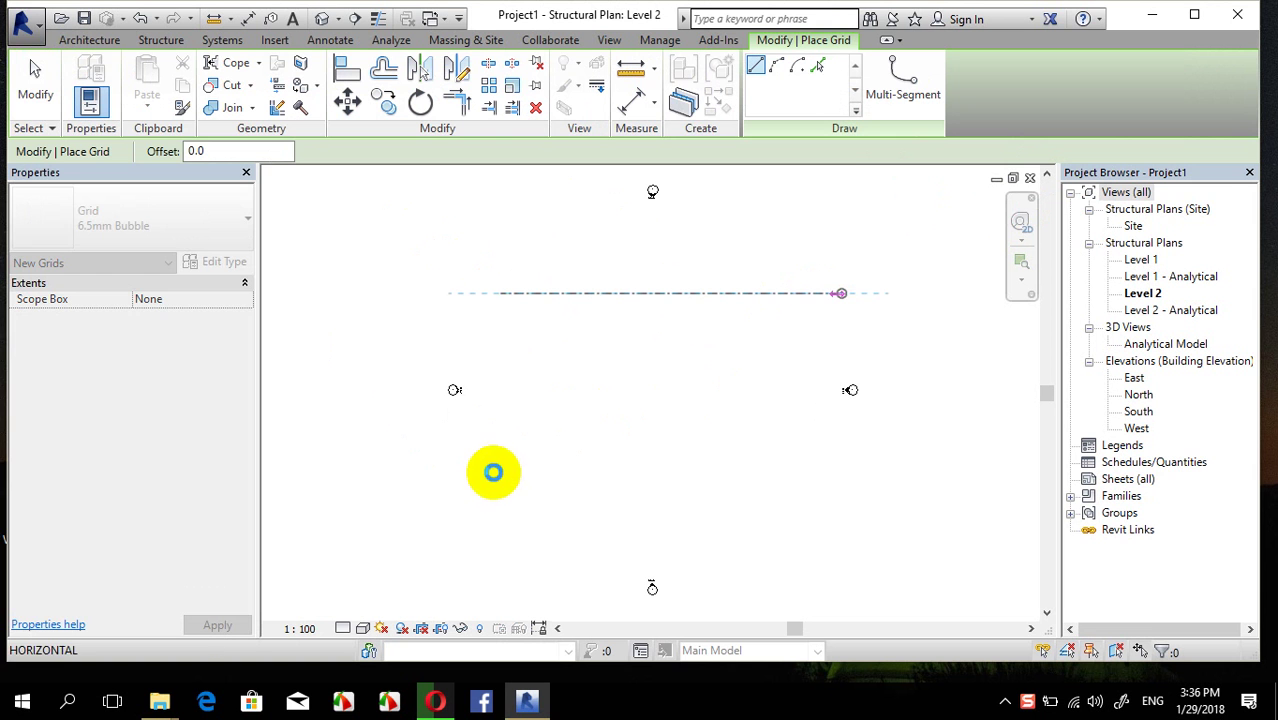
Draw a second horizontal grid line below the first and two vertical grid lines crossing both
{"action": "left_click", "coordinate": [495, 472]}
{"action": "left_click", "coordinate": [839, 475]}
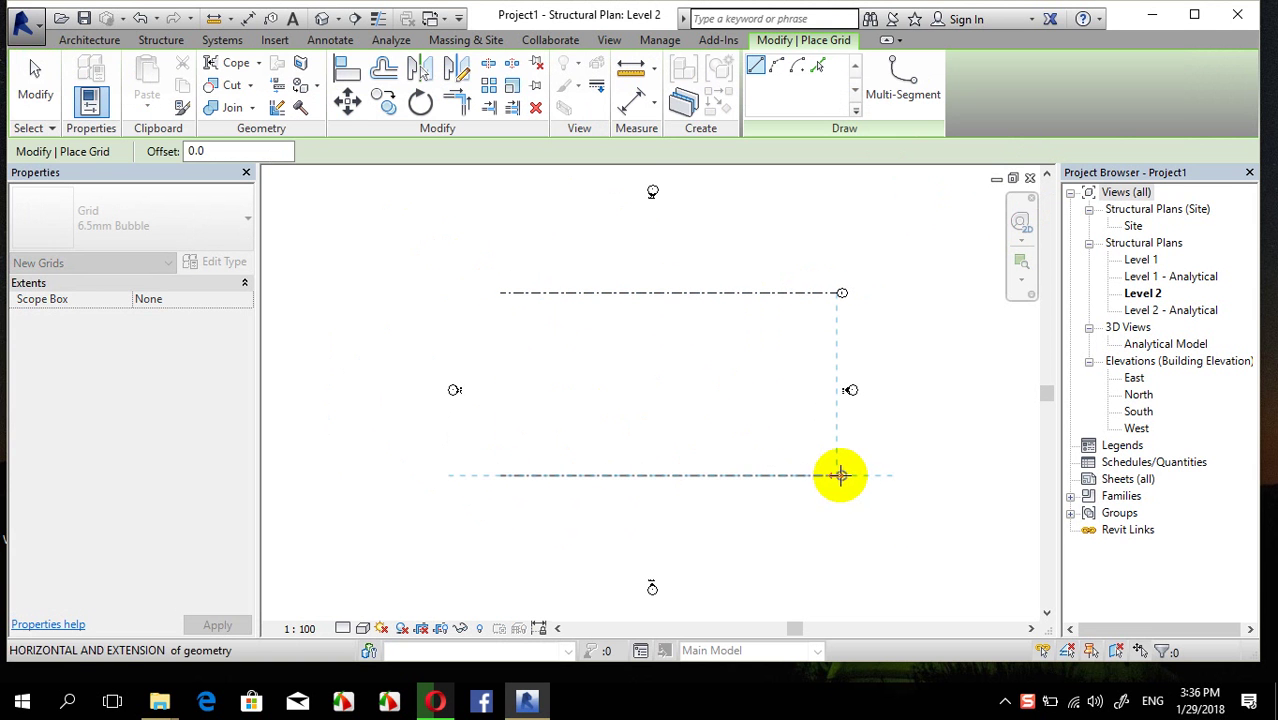
{"action": "left_click", "coordinate": [566, 214]}
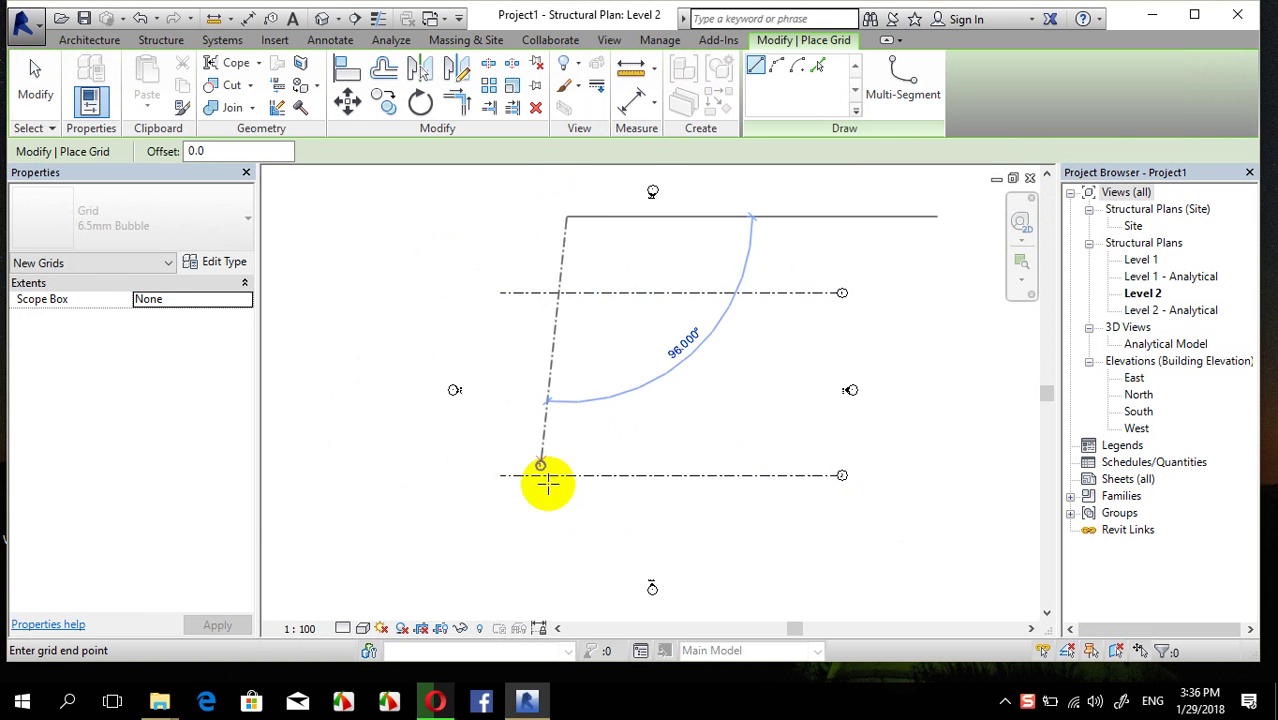
{"action": "left_click", "coordinate": [567, 565]}
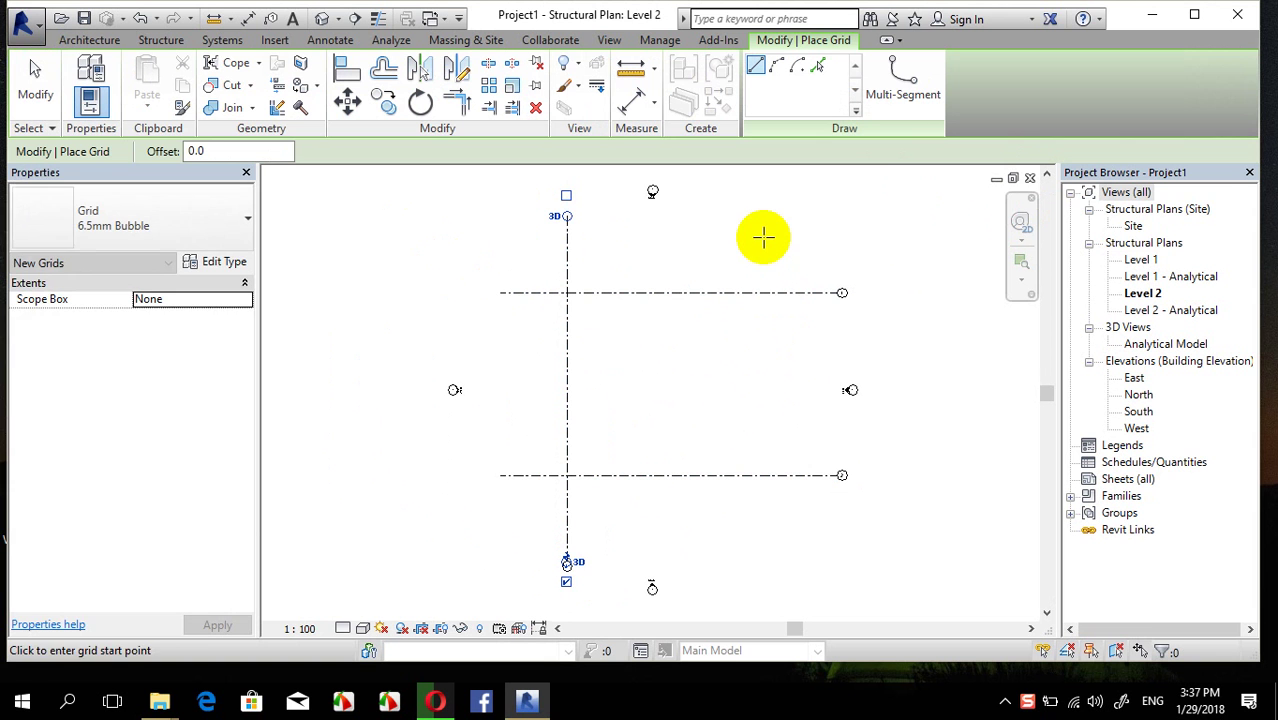
{"action": "left_click", "coordinate": [763, 217]}
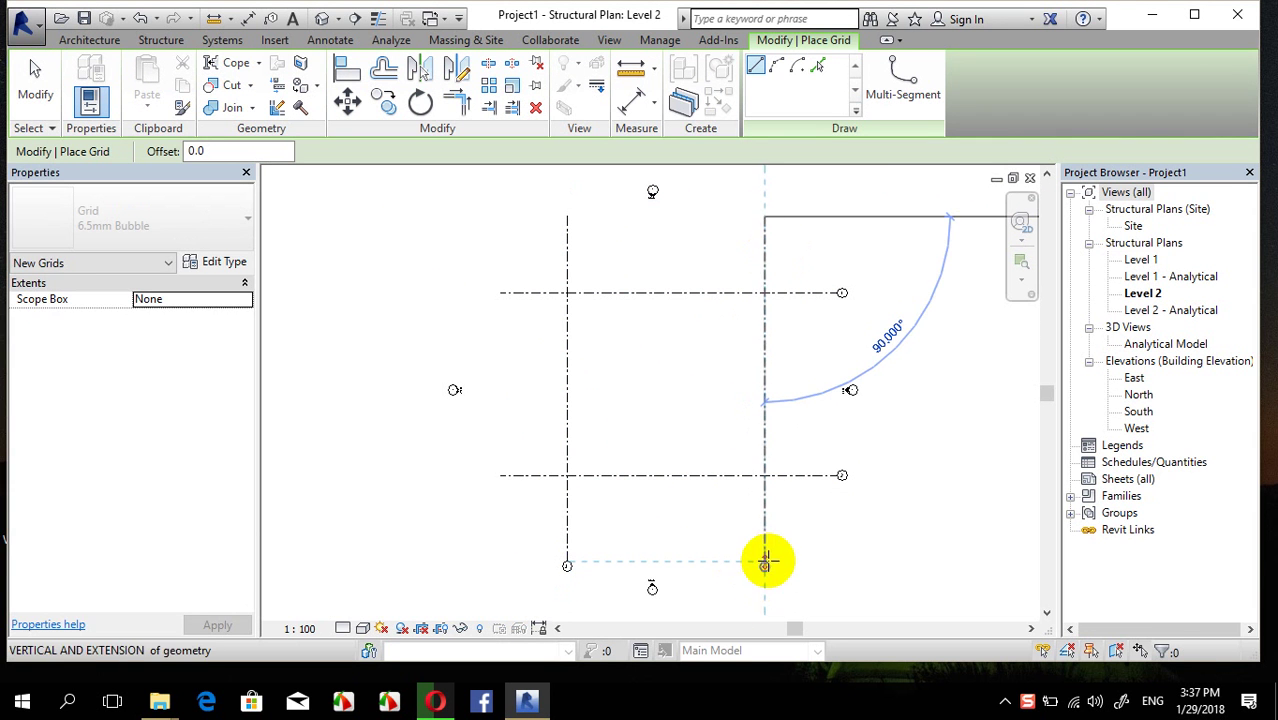
{"action": "left_click", "coordinate": [765, 561]}
{"action": "key", "text": "Escape"}
{"action": "key", "text": "Escape"}
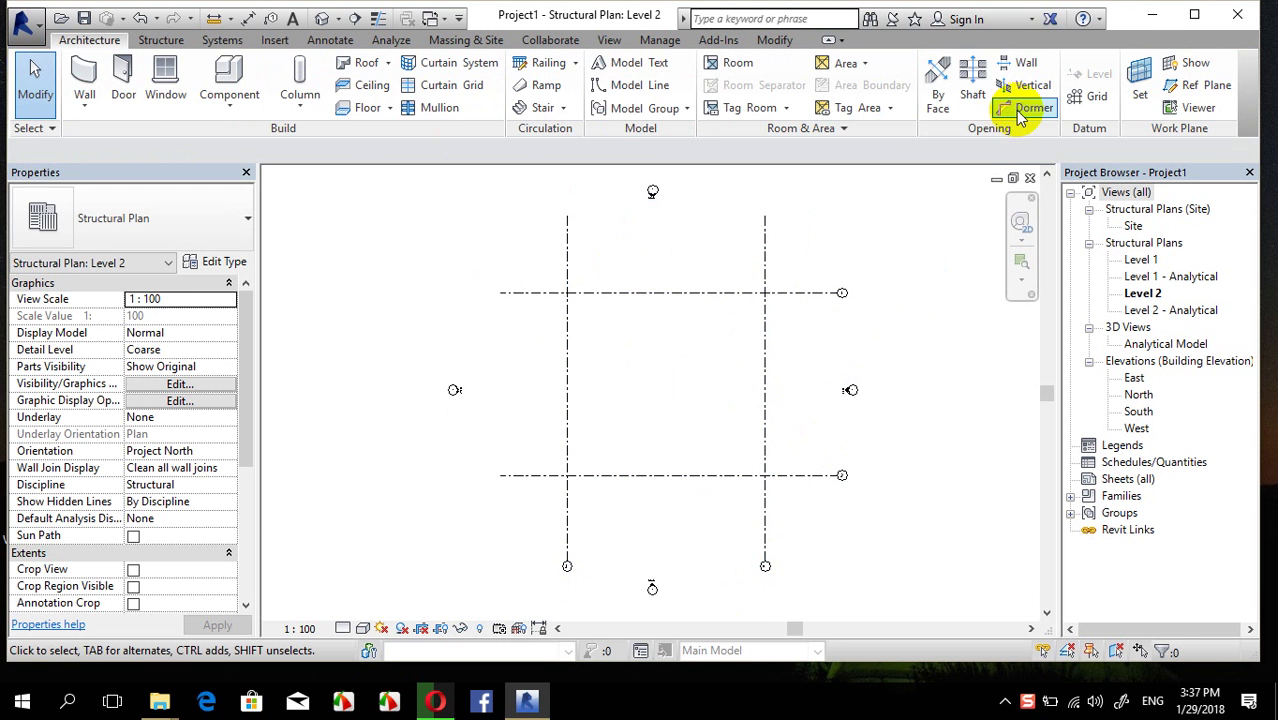
In the North elevation, add five levels above Level 2 by picking lines with a 3000 offset
{"action": "double_click", "coordinate": [1139, 396]}
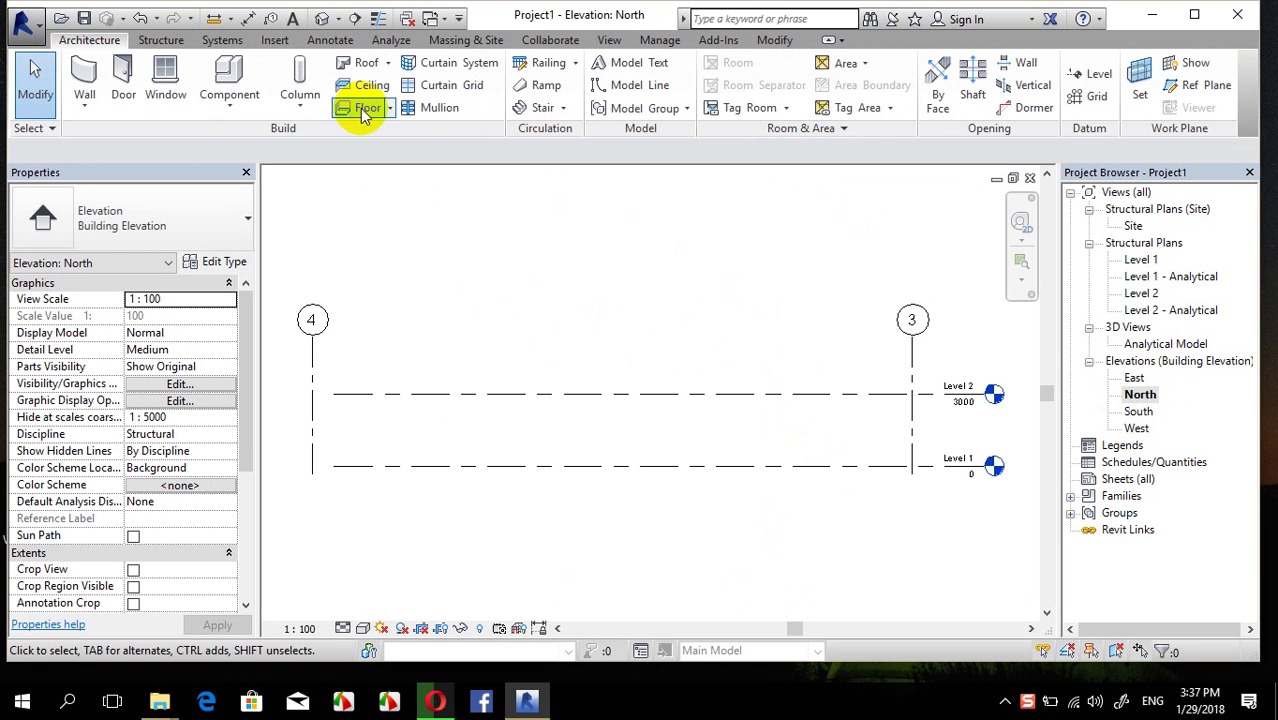
{"action": "key", "text": "l"}
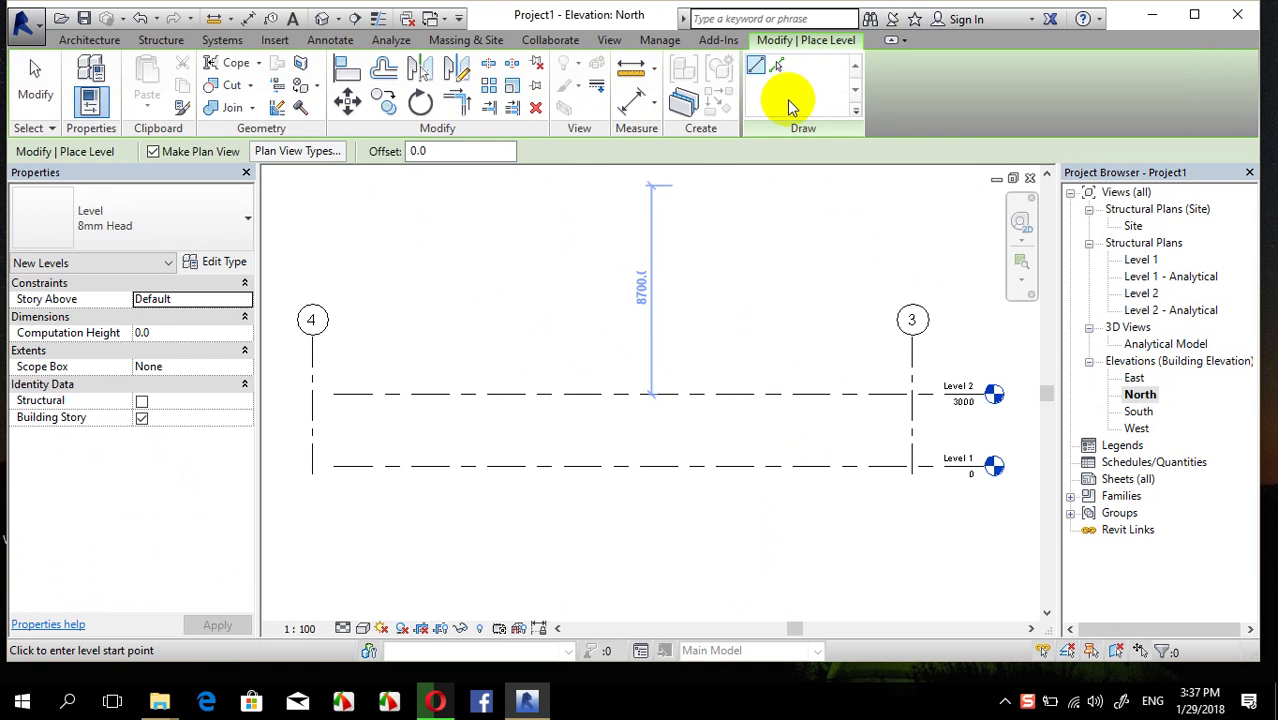
{"action": "left_click", "coordinate": [784, 63]}
{"action": "left_click_drag", "start_coordinate": [470, 152], "coordinate": [372, 148]}
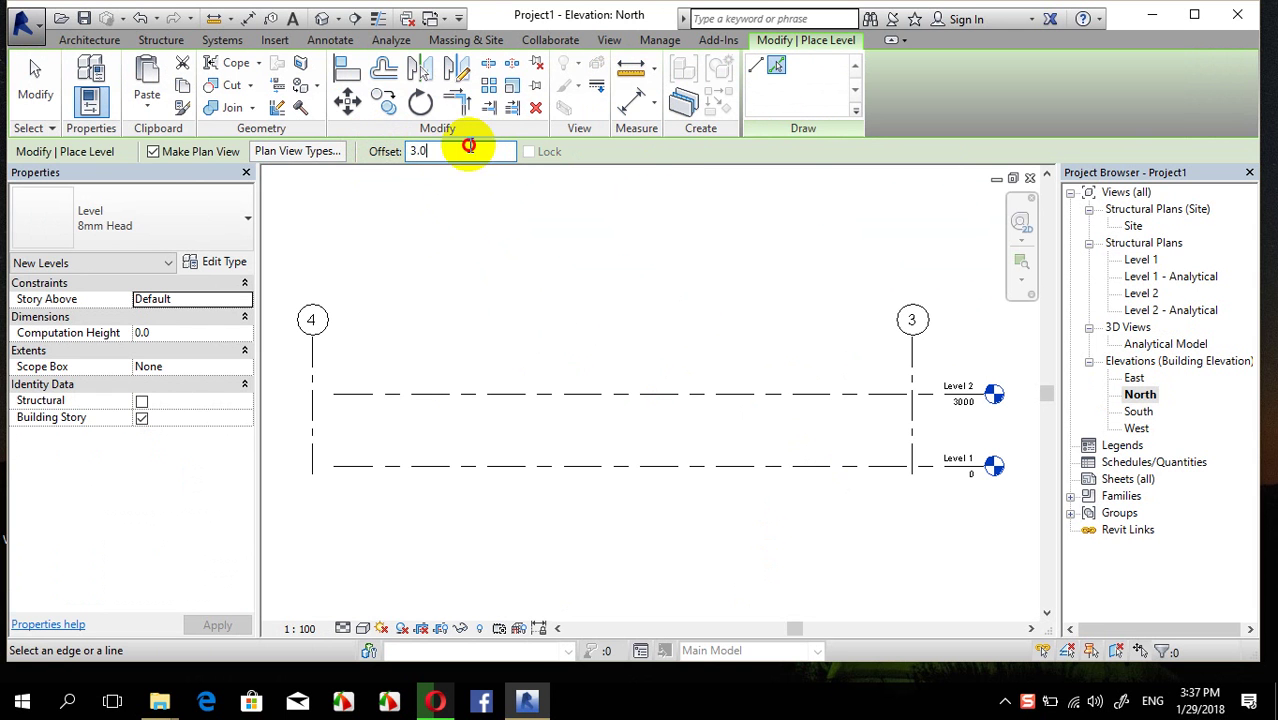
{"action": "left_click_drag", "start_coordinate": [468, 146], "coordinate": [362, 130]}
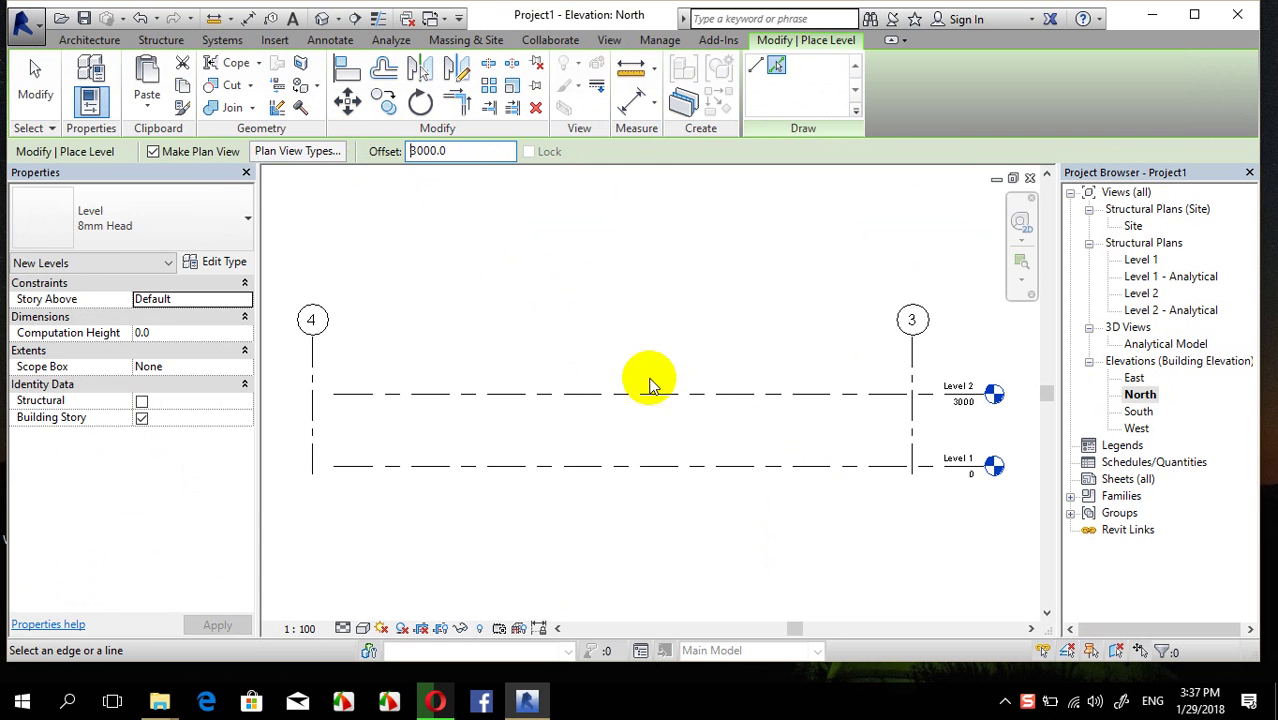
{"action": "left_click", "coordinate": [648, 320]}
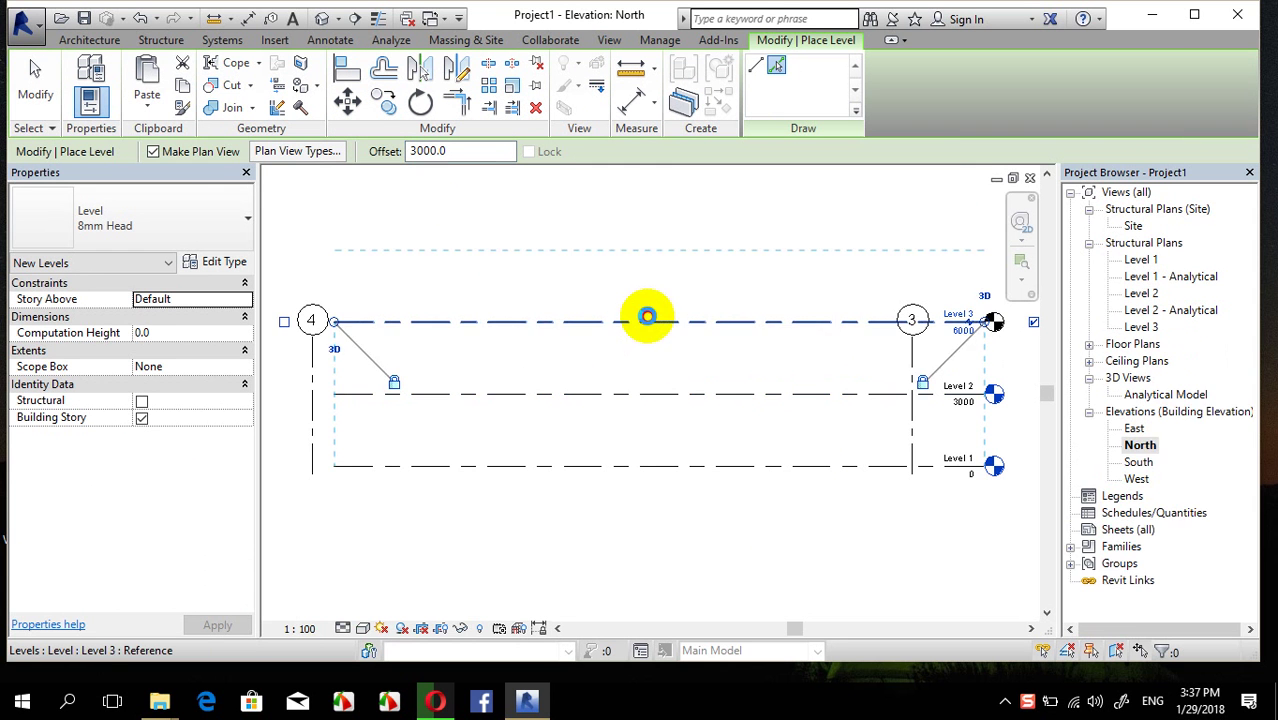
{"action": "left_click", "coordinate": [650, 318]}
{"action": "left_click", "coordinate": [650, 251]}
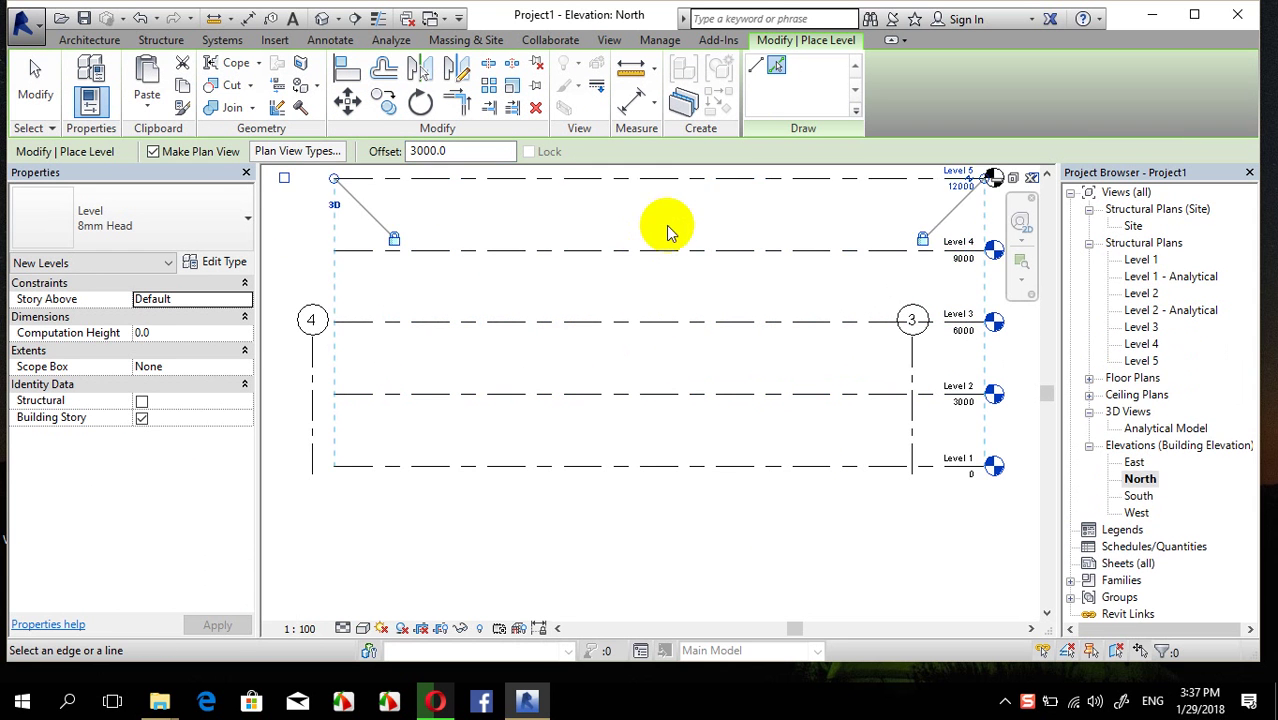
{"action": "middle_click_drag", "start_coordinate": [661, 228], "coordinate": [650, 393]}
{"action": "left_click", "coordinate": [666, 349]}
{"action": "left_click", "coordinate": [685, 273]}
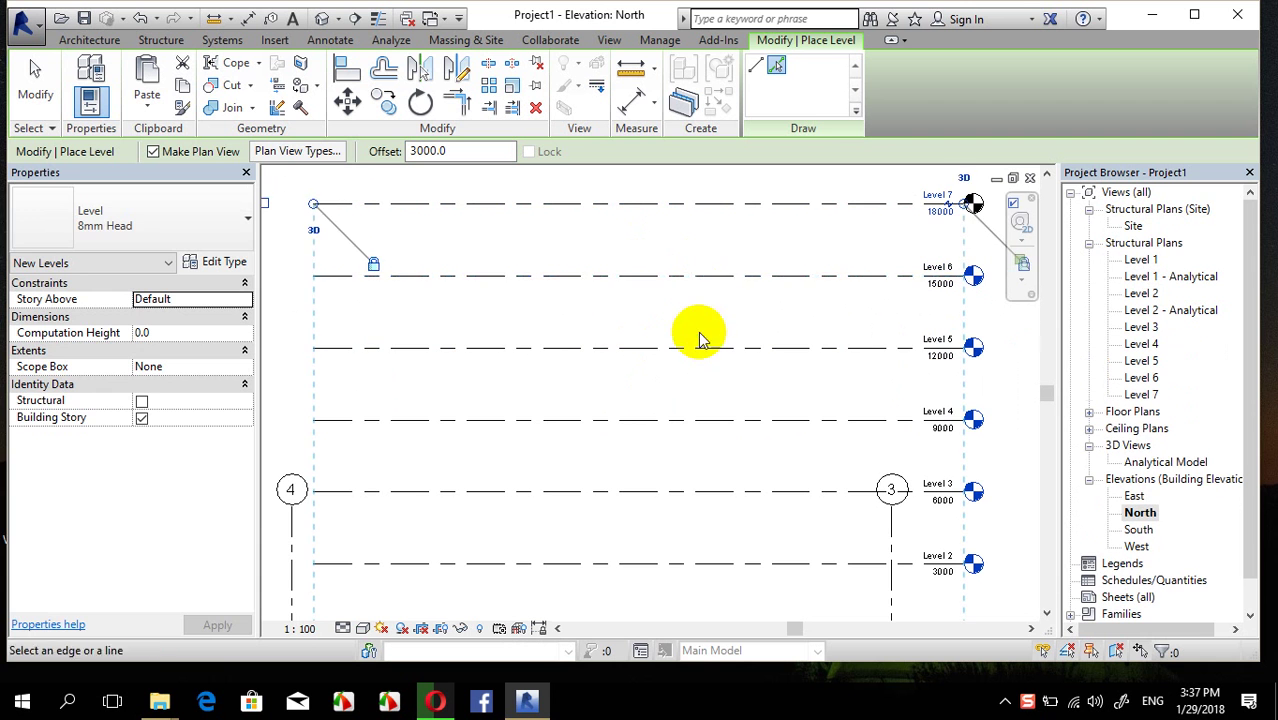
Extend the aligned heads of grids 4 and 3 upward to just above the Level 6 line
{"action": "left_click", "coordinate": [280, 507]}
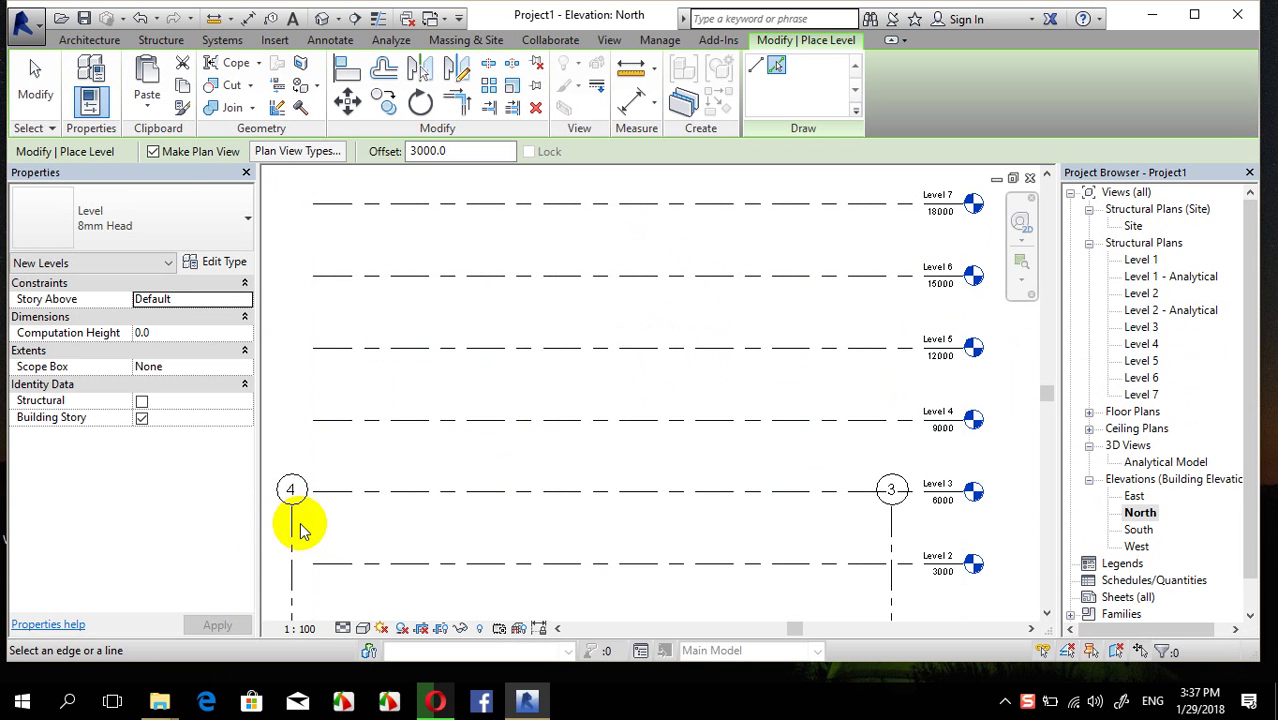
{"action": "left_click", "coordinate": [290, 531]}
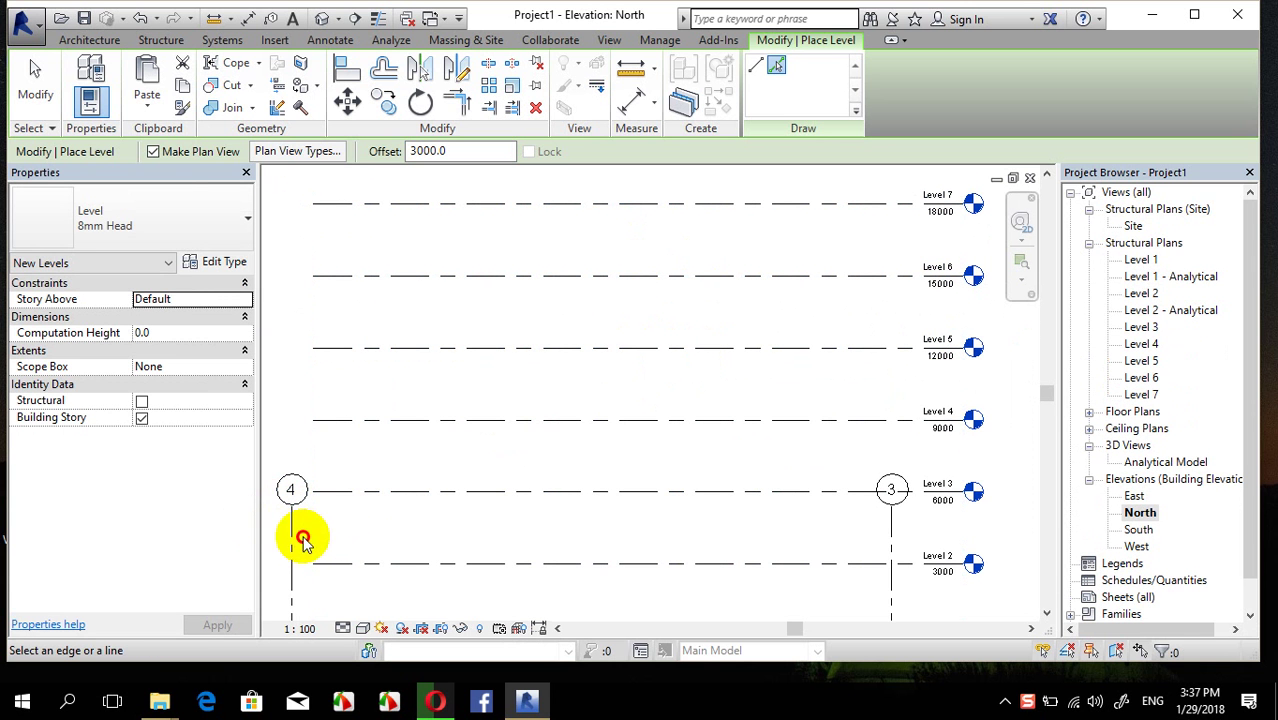
{"action": "middle_click_drag", "start_coordinate": [505, 508], "coordinate": [565, 428]}
{"action": "key", "text": "Escape"}
{"action": "left_click_drag", "start_coordinate": [375, 427], "coordinate": [315, 450]}
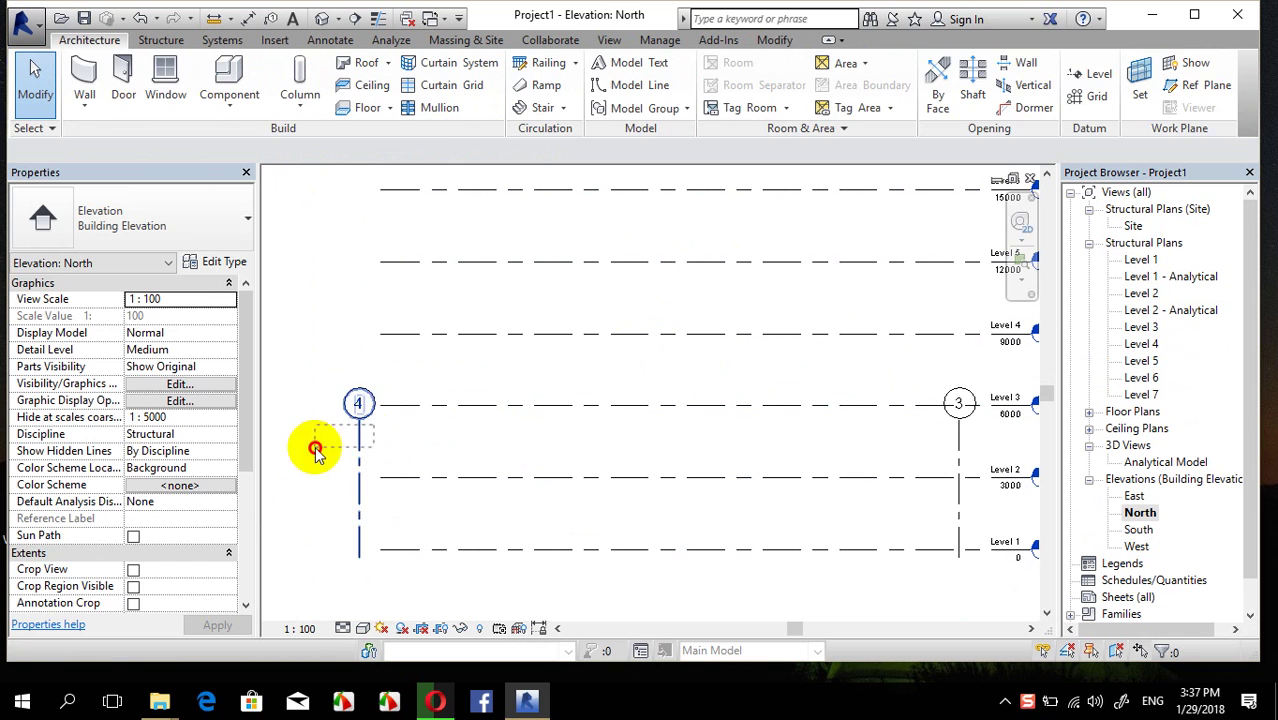
{"action": "left_click_drag", "start_coordinate": [358, 392], "coordinate": [367, 195]}
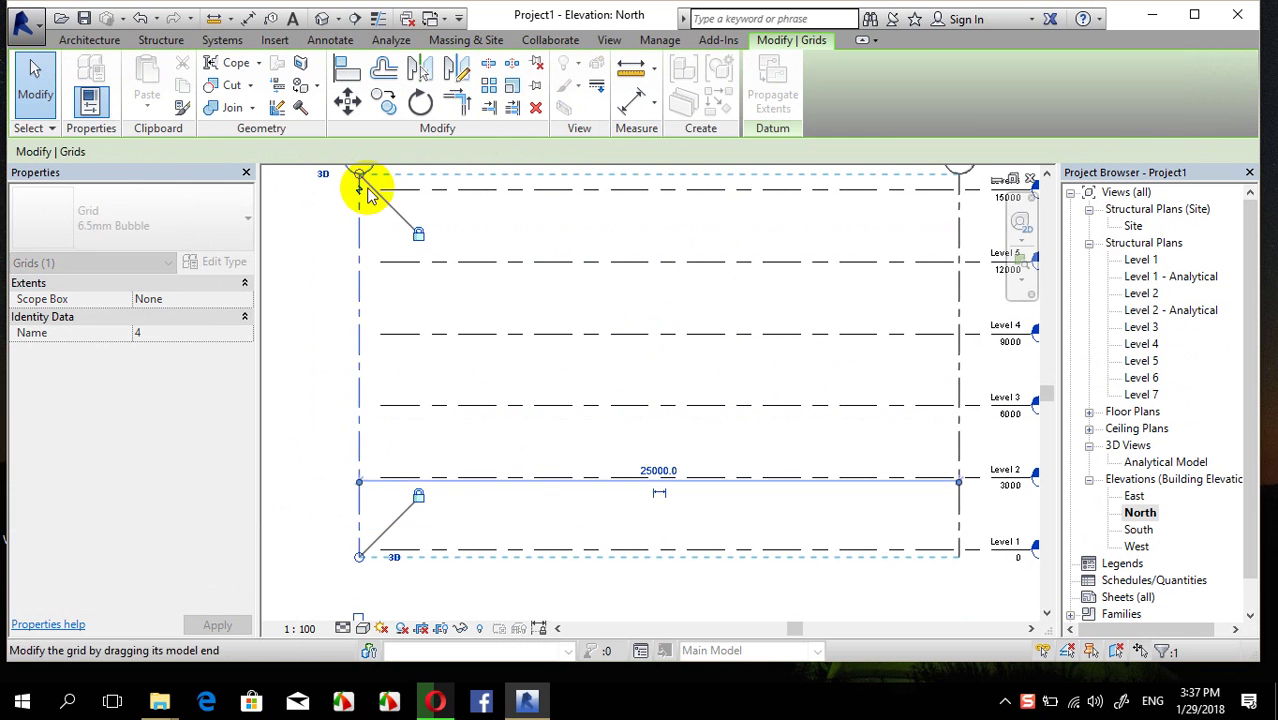
{"action": "key", "text": "Escape"}
Extend the aligned free ends of all level lines outward beyond grid 4
{"action": "left_click", "coordinate": [393, 333]}
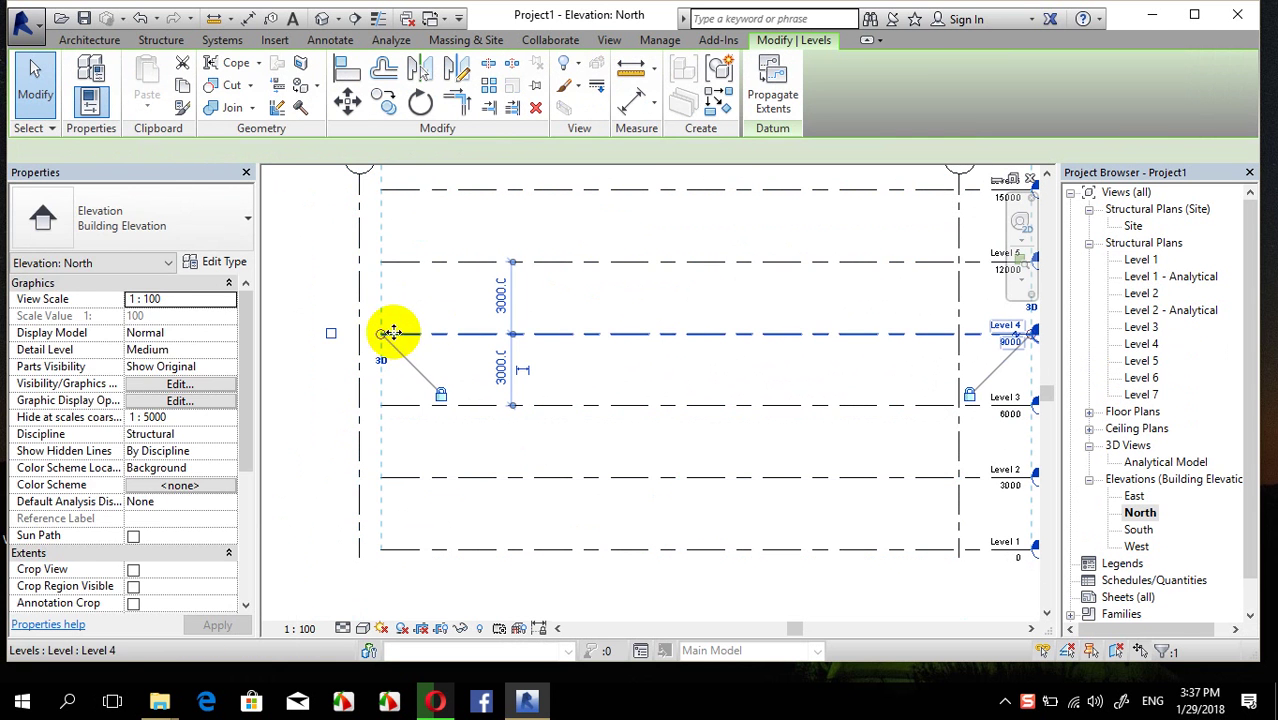
{"action": "left_click_drag", "start_coordinate": [380, 333], "coordinate": [297, 333]}
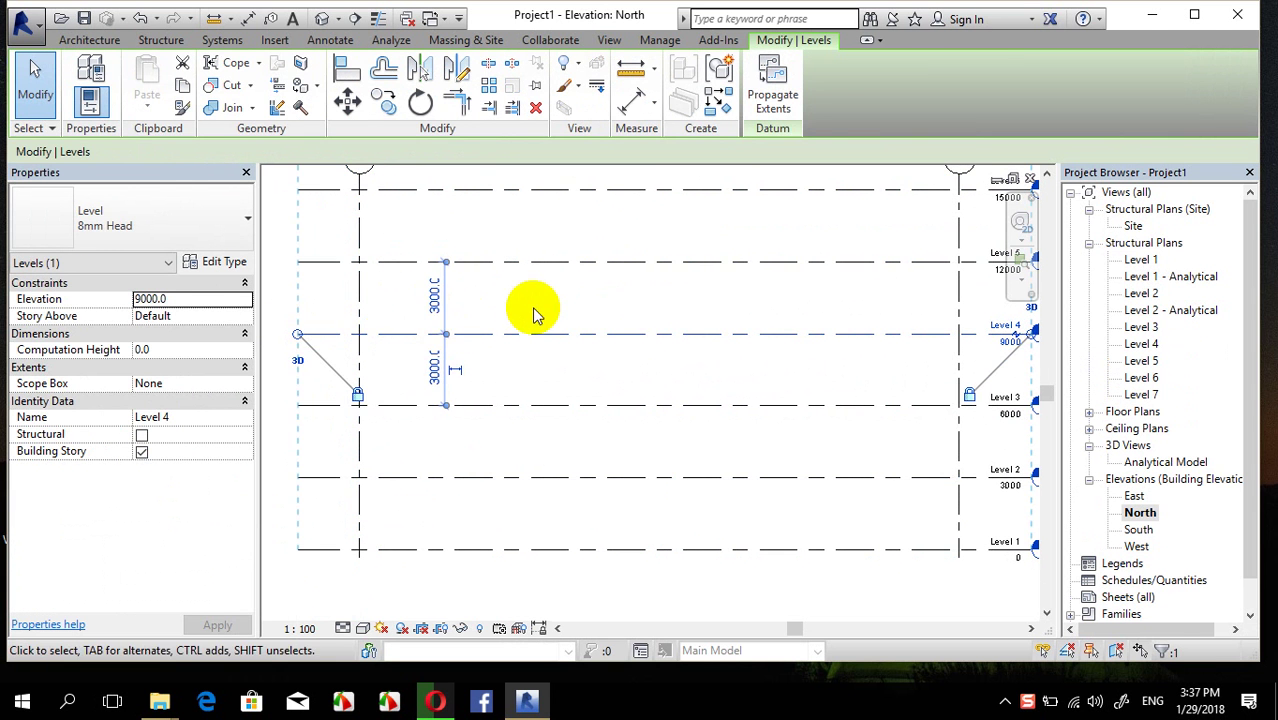
{"action": "key", "text": "Escape"}
Raise the aligned heads of grids 4 and 3 above the Level 7 line
{"action": "scroll", "coordinate": [560, 380], "scroll_direction": "down", "scroll_amount": 3}
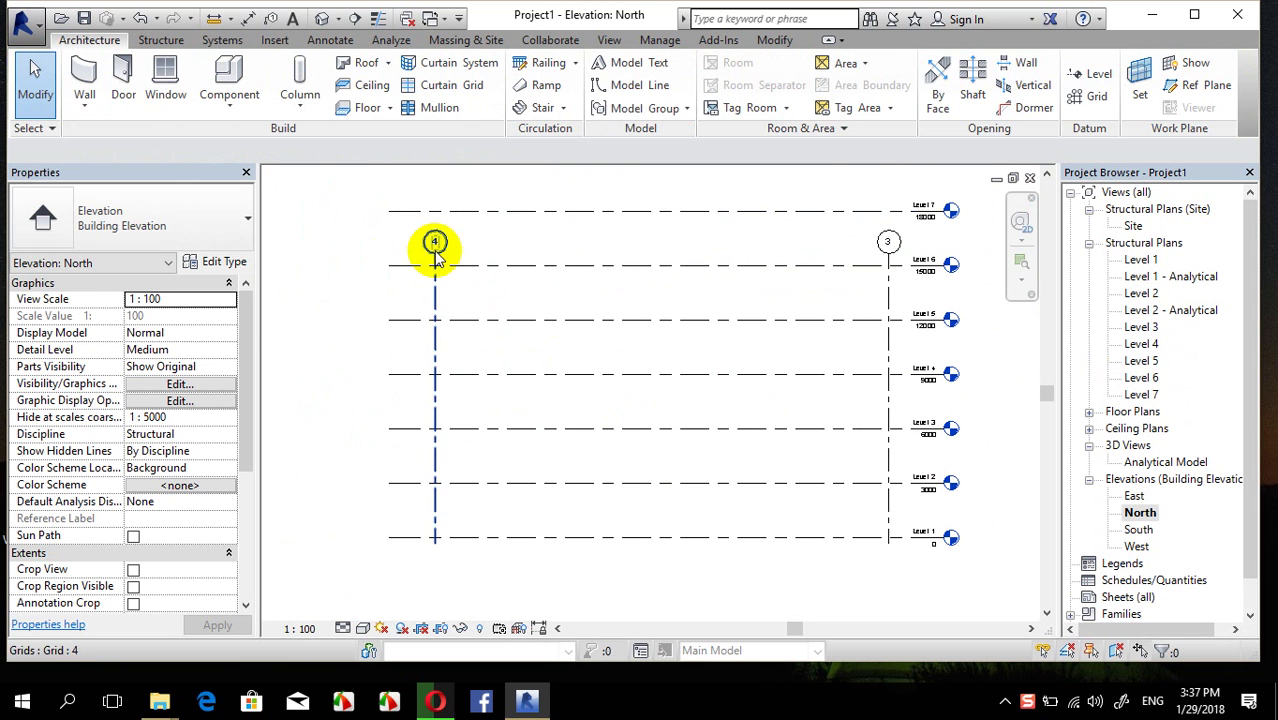
{"action": "left_click", "coordinate": [434, 284]}
{"action": "key", "text": "Escape"}
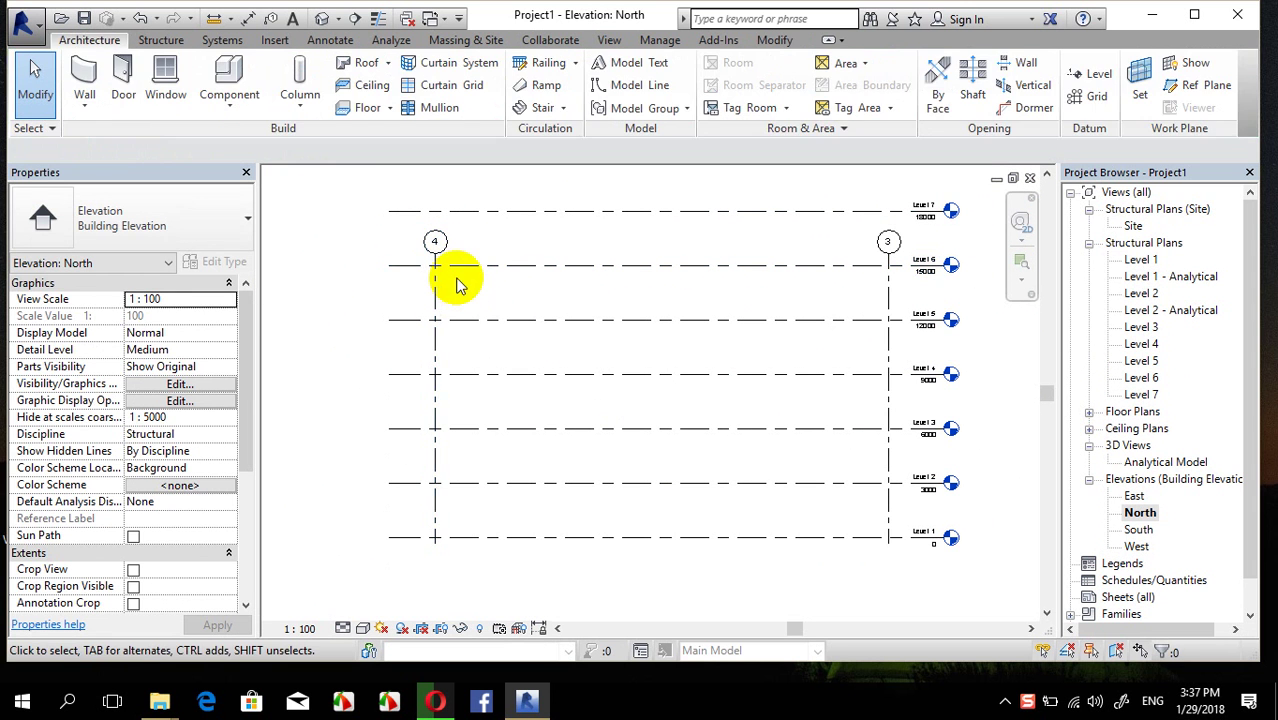
{"action": "left_click", "coordinate": [450, 280]}
{"action": "left_click_drag", "start_coordinate": [436, 258], "coordinate": [434, 177]}
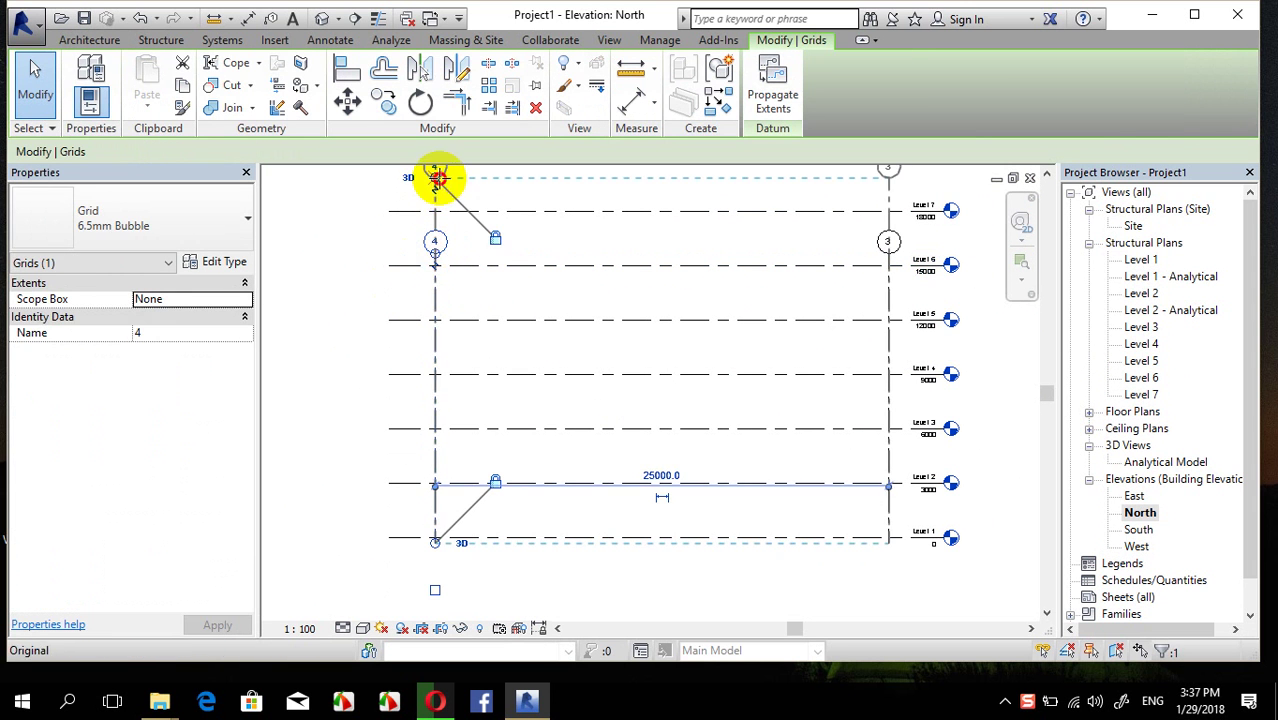
{"action": "key", "text": "Escape"}
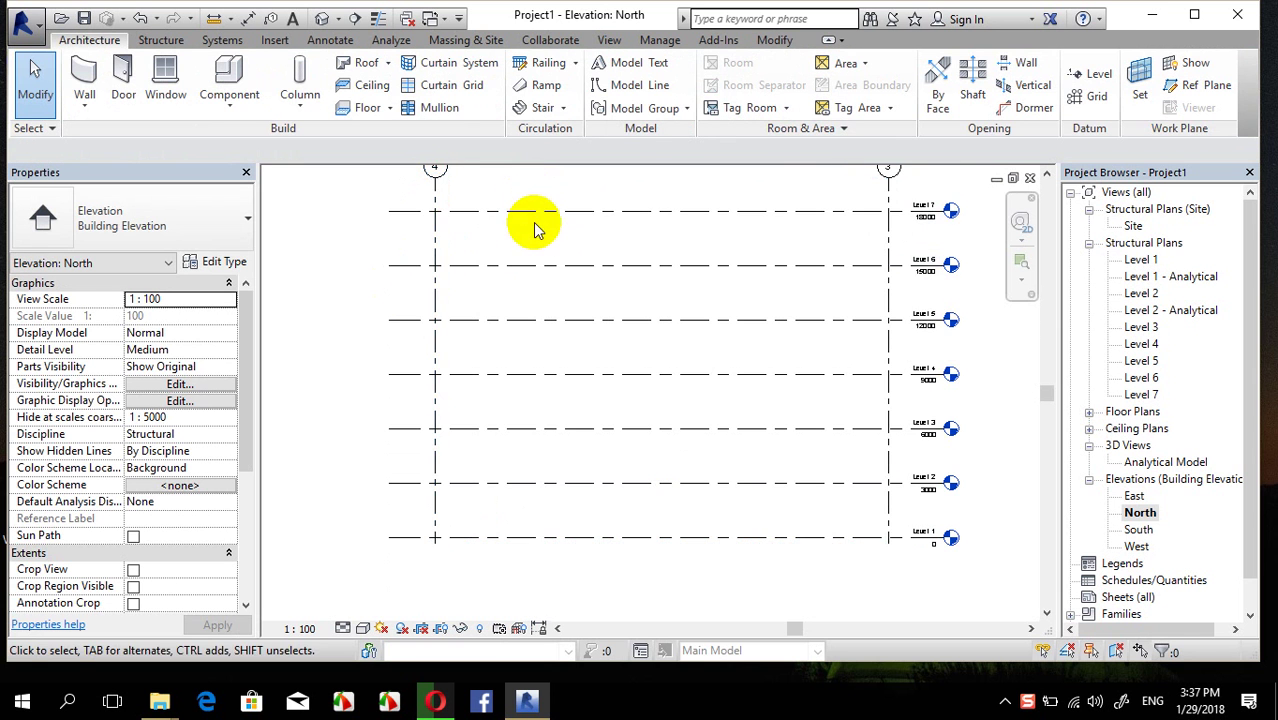
{"action": "scroll", "coordinate": [533, 217], "scroll_direction": "down", "scroll_amount": 2}
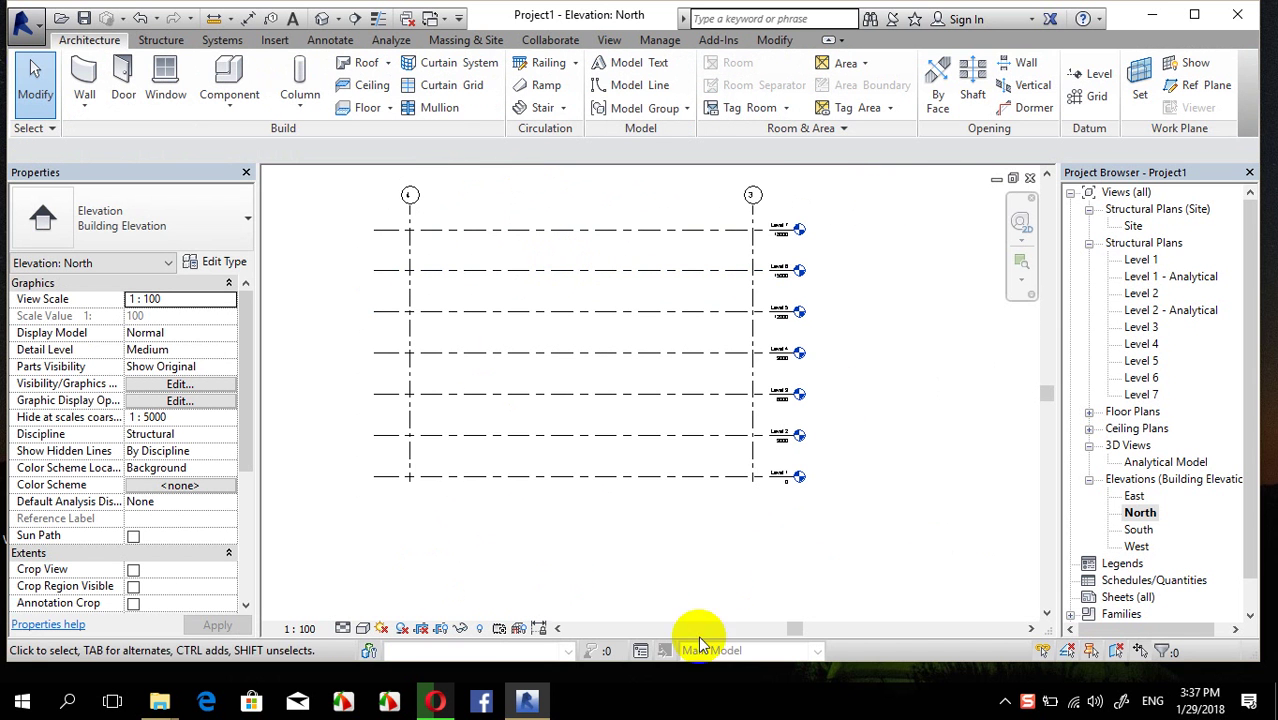
On the Level 1 structural plan, place M_Concrete-Rectangular-Column 450 x 600mm structural columns at all four grid intersections
{"action": "double_click", "coordinate": [1141, 261]}
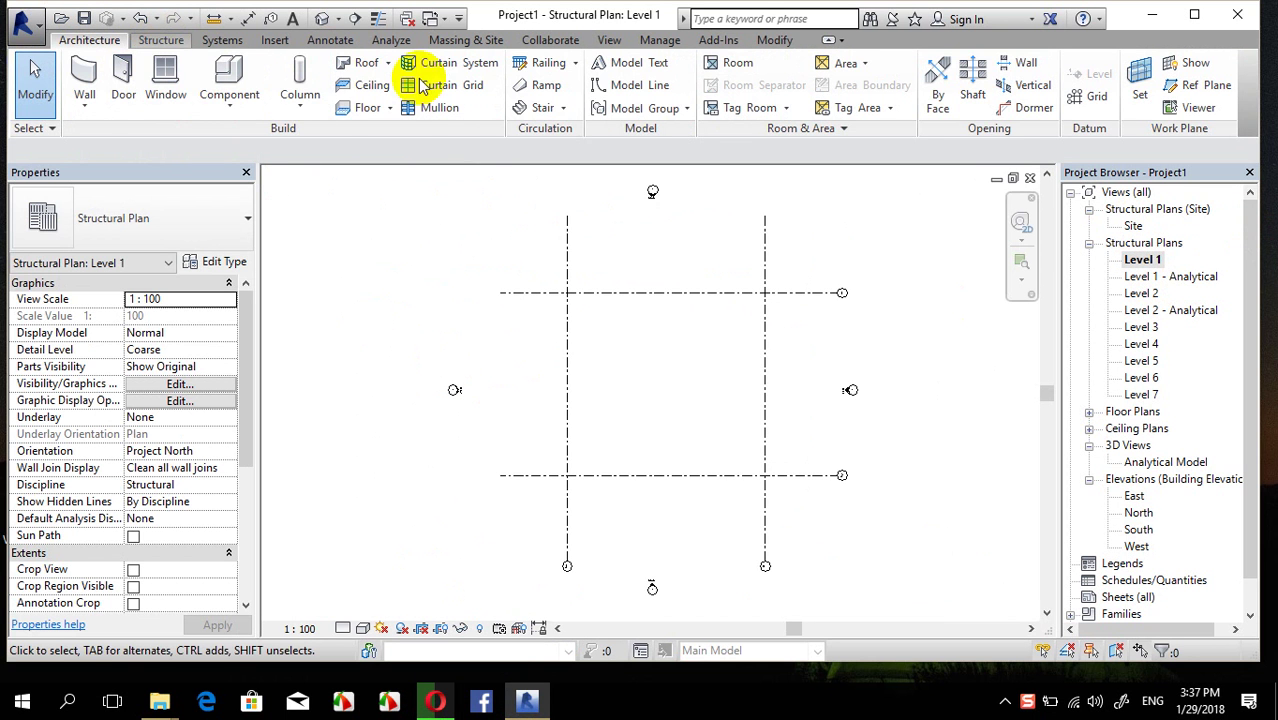
{"action": "left_click", "coordinate": [165, 72]}
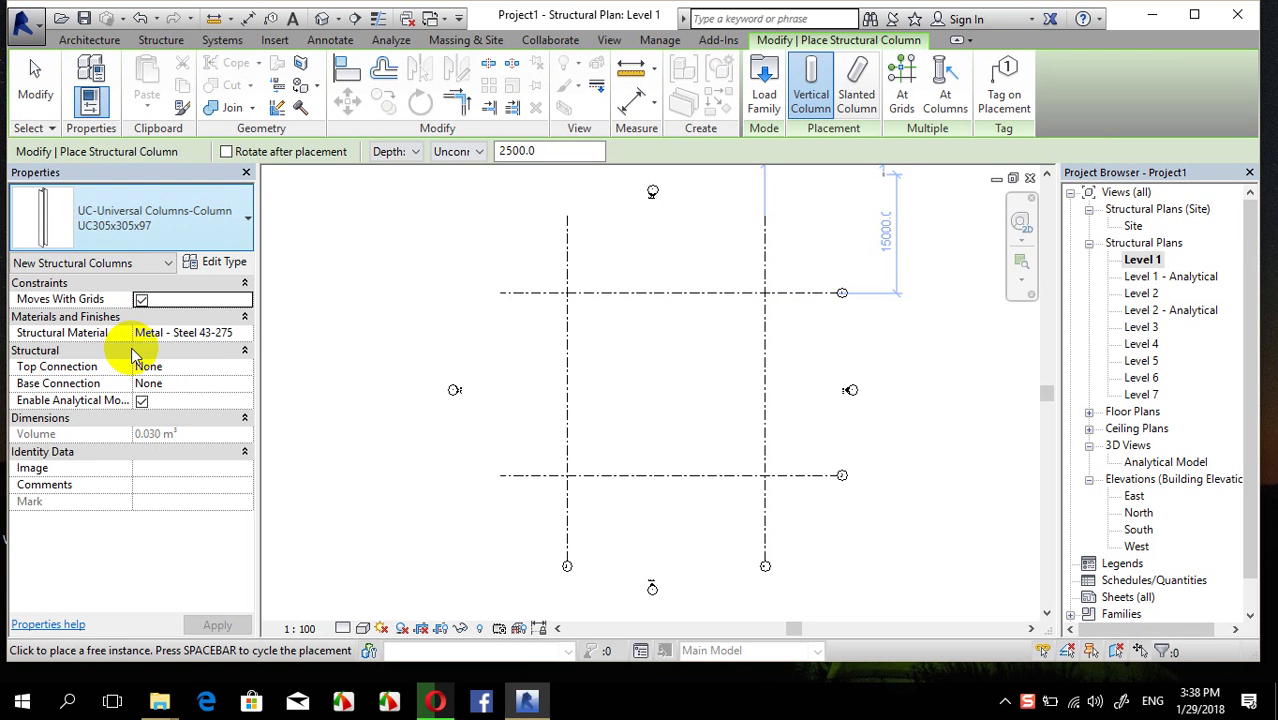
{"action": "left_click", "coordinate": [150, 218]}
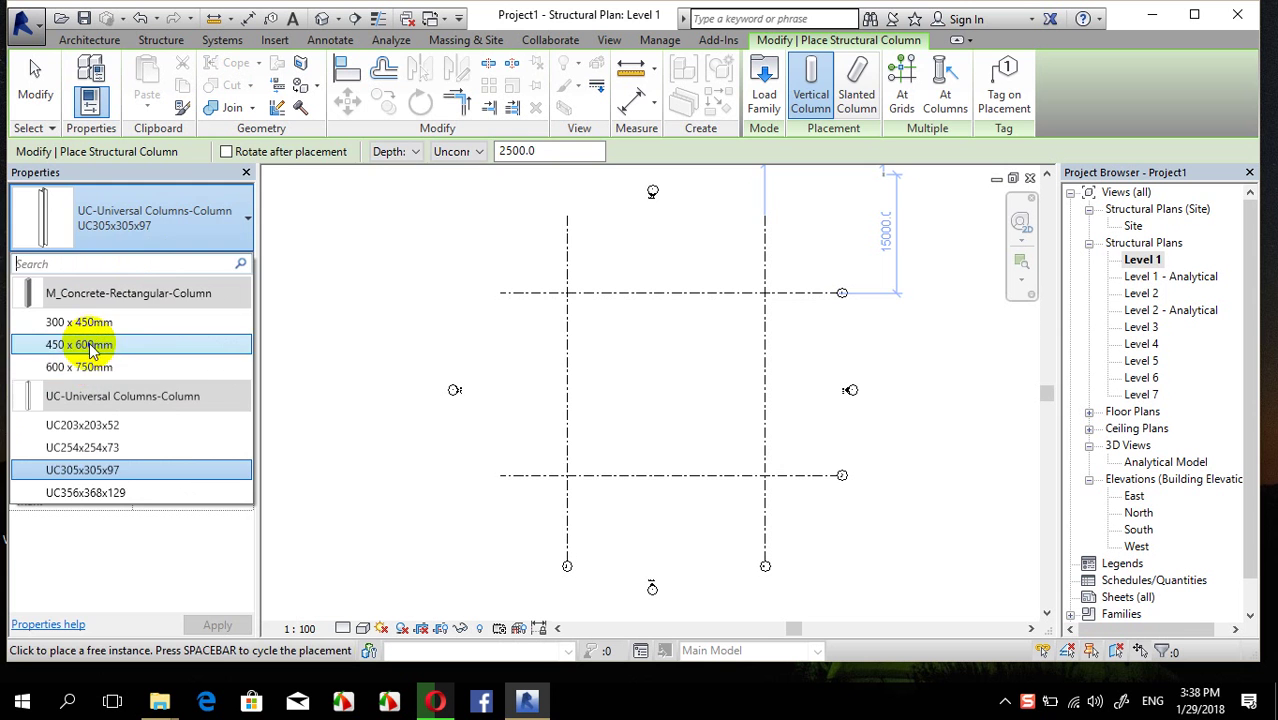
{"action": "left_click", "coordinate": [110, 343]}
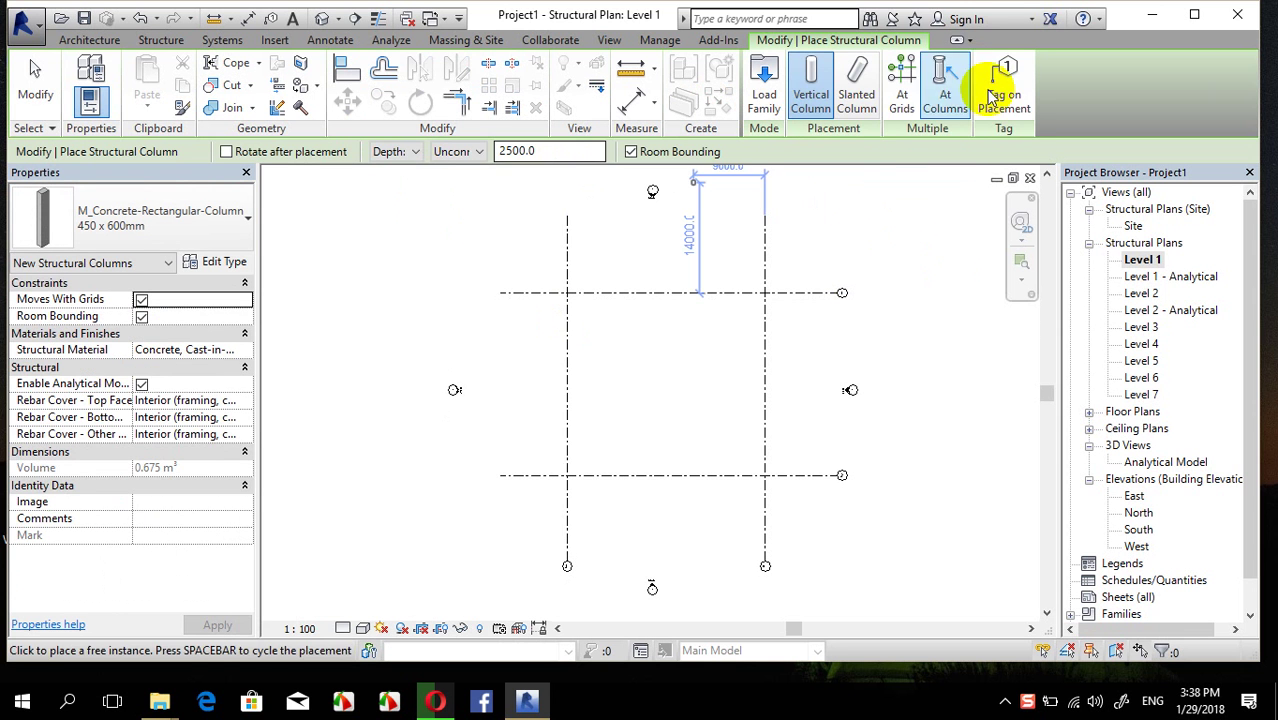
{"action": "left_click", "coordinate": [902, 75]}
{"action": "left_click_drag", "start_coordinate": [807, 265], "coordinate": [512, 499]}
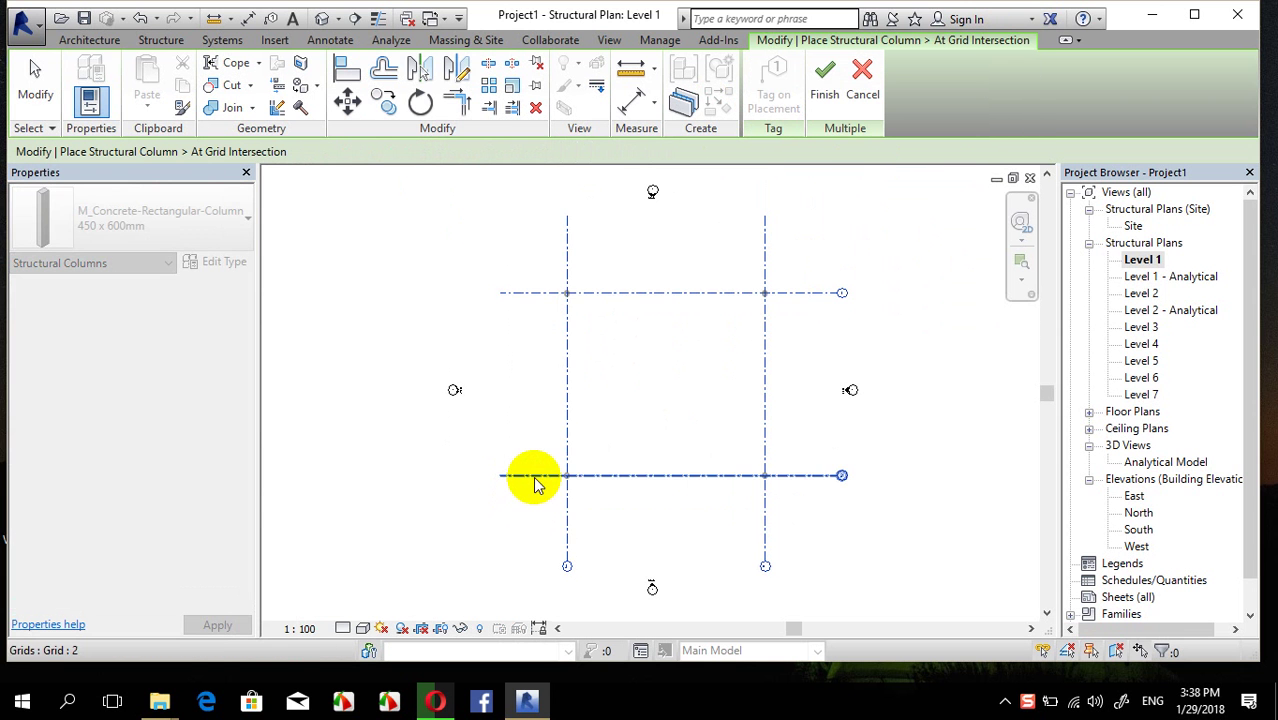
{"action": "left_click", "coordinate": [824, 102]}
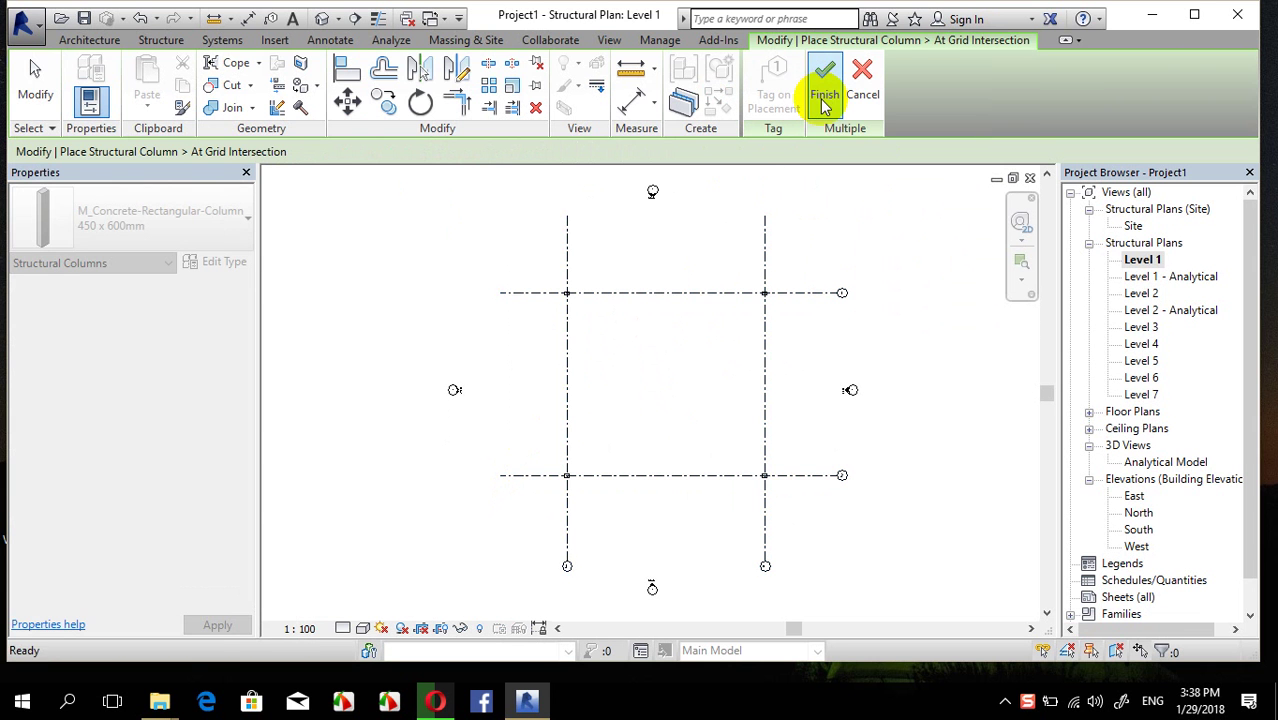
{"action": "scroll", "coordinate": [738, 302], "scroll_direction": "up", "scroll_amount": 3}
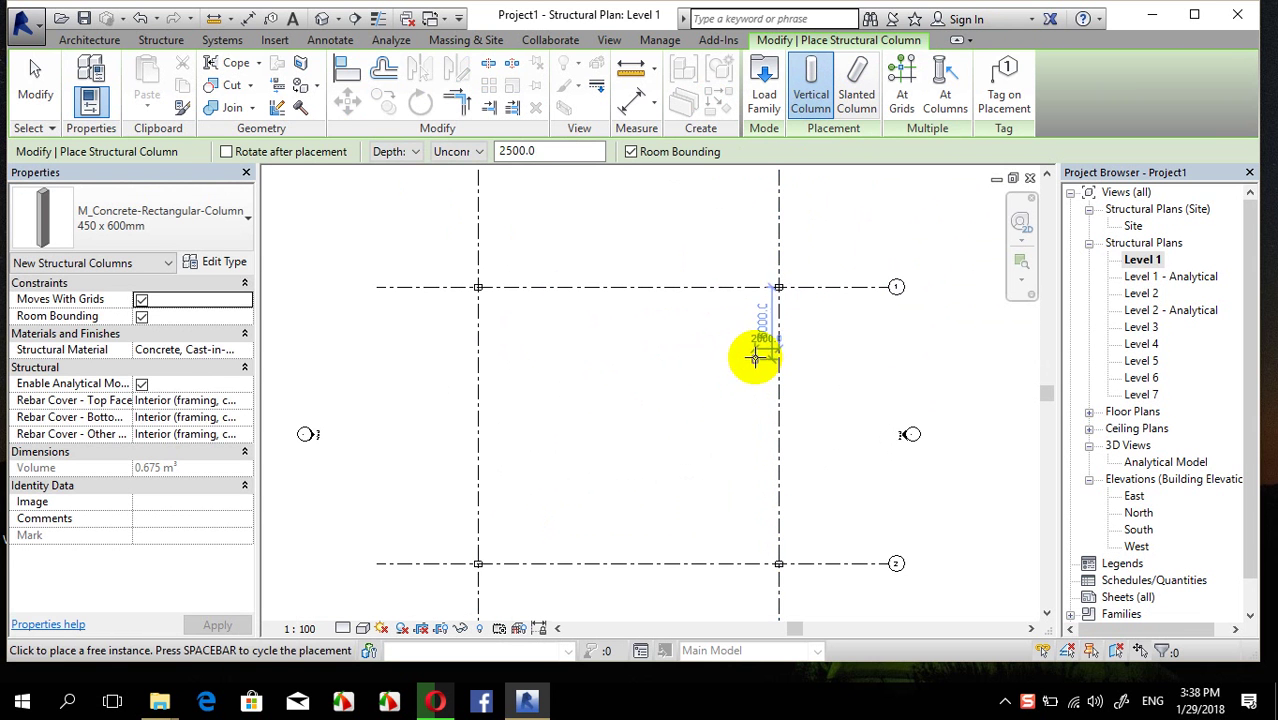
{"action": "key", "text": "Escape"}
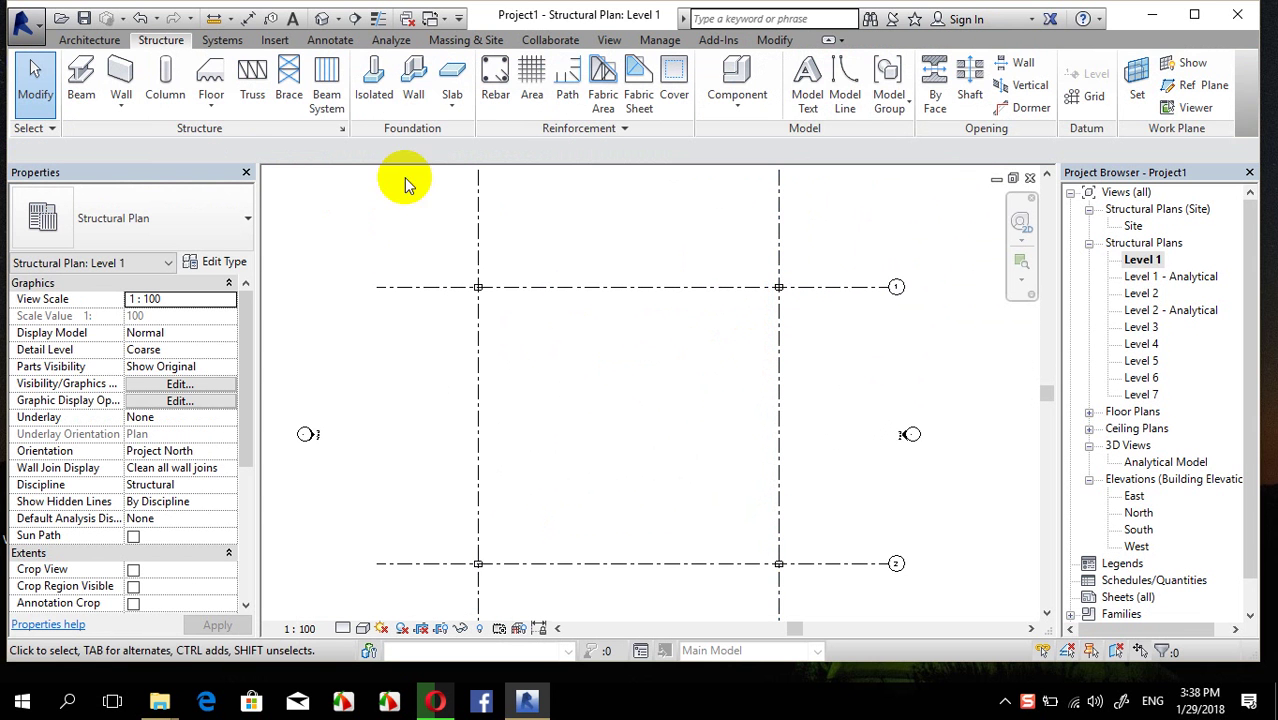
Check the placed columns in the default 3D view and return to the Level 1 structural plan
{"action": "left_click", "coordinate": [320, 20]}
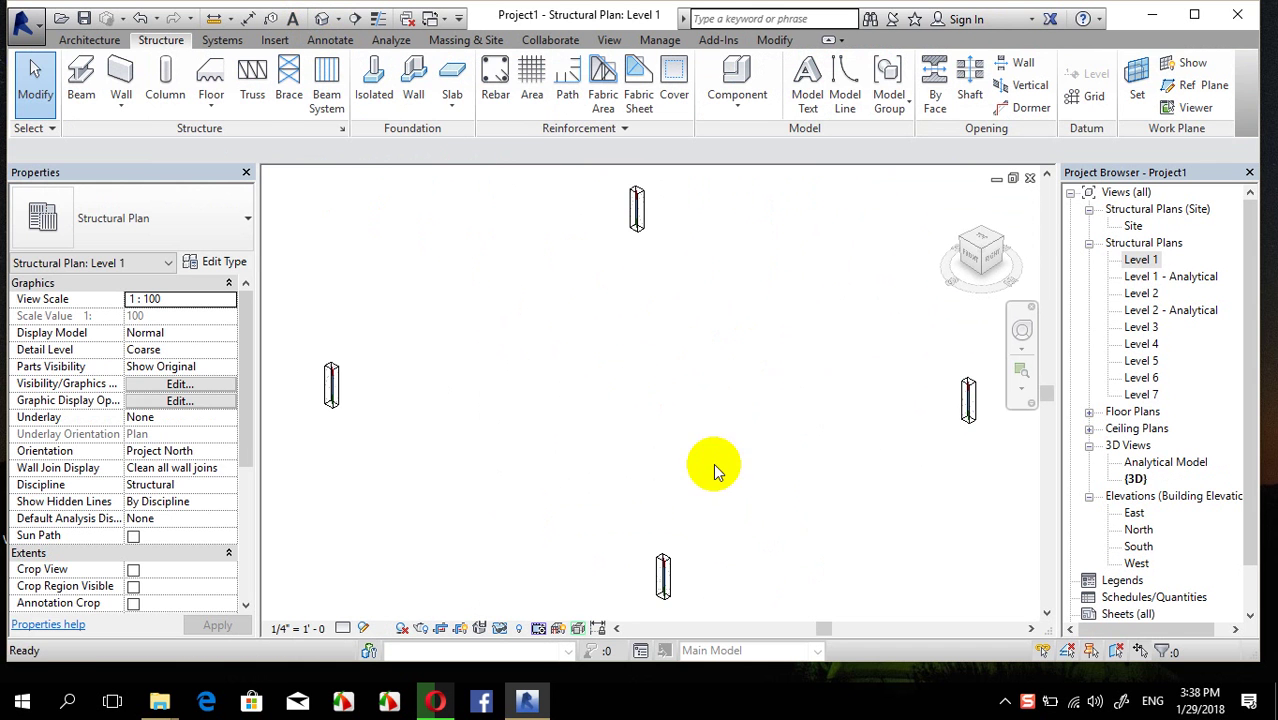
{"action": "double_click", "coordinate": [1142, 259]}
{"action": "scroll", "coordinate": [585, 285], "scroll_direction": "down", "scroll_amount": 3}
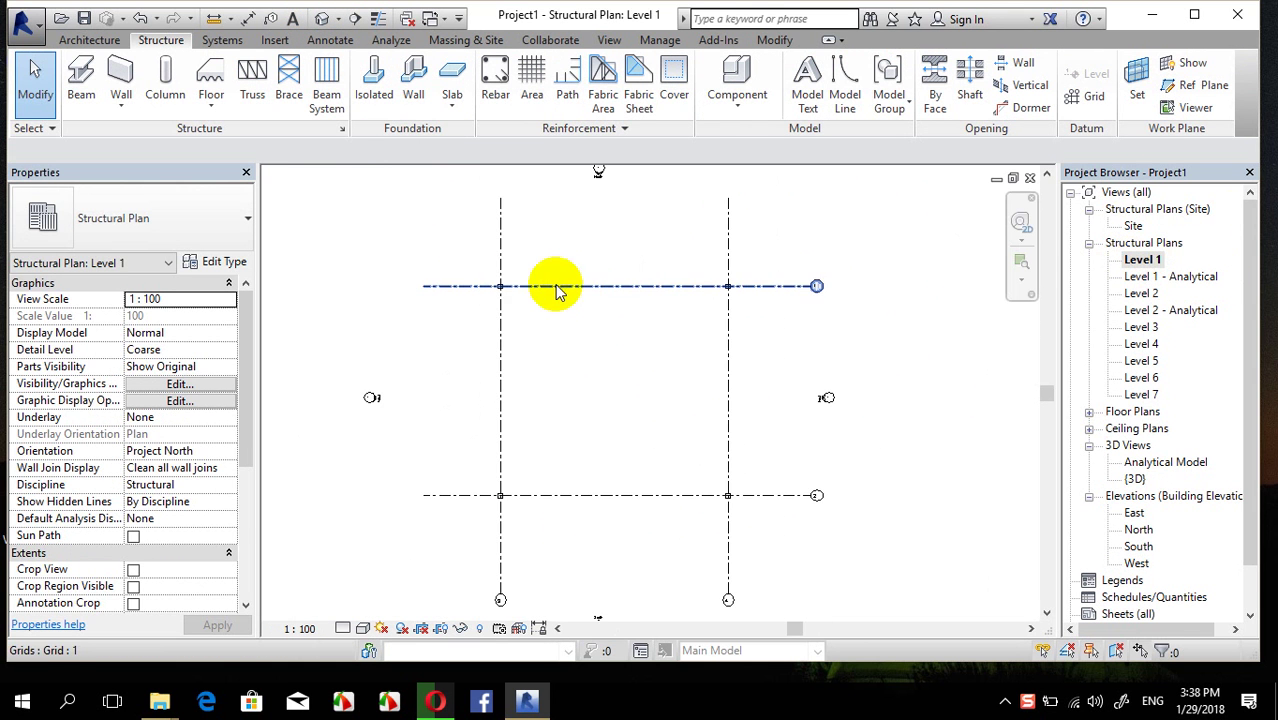
Set the top level of the two columns on grid 1 to Level 7 and their base offset to -1500
{"action": "left_click_drag", "start_coordinate": [470, 268], "coordinate": [771, 330]}
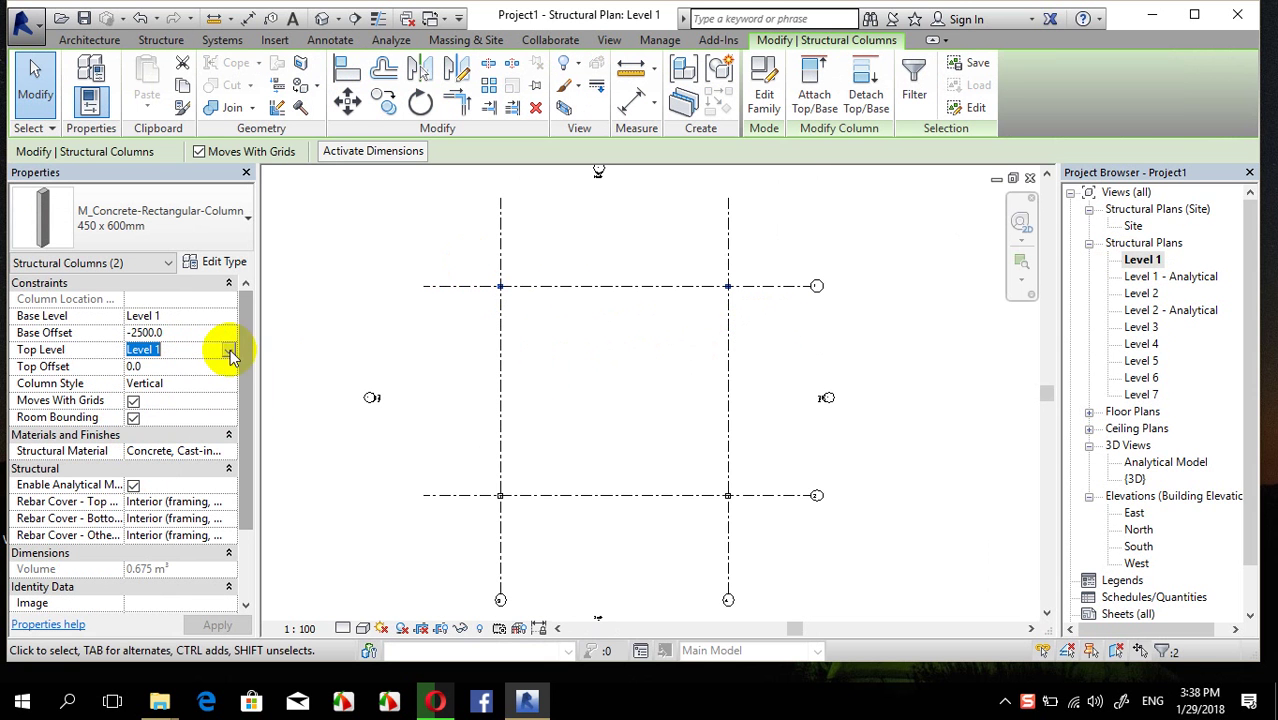
{"action": "left_click", "coordinate": [228, 350]}
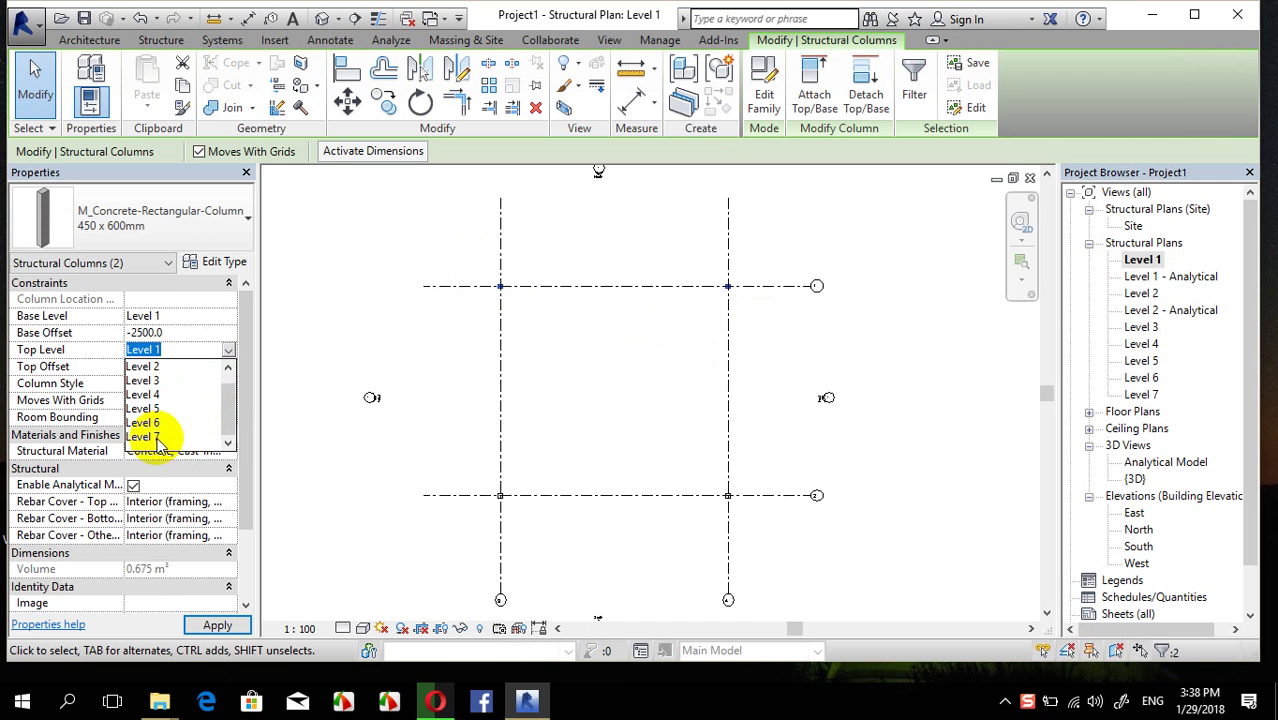
{"action": "left_click", "coordinate": [150, 437]}
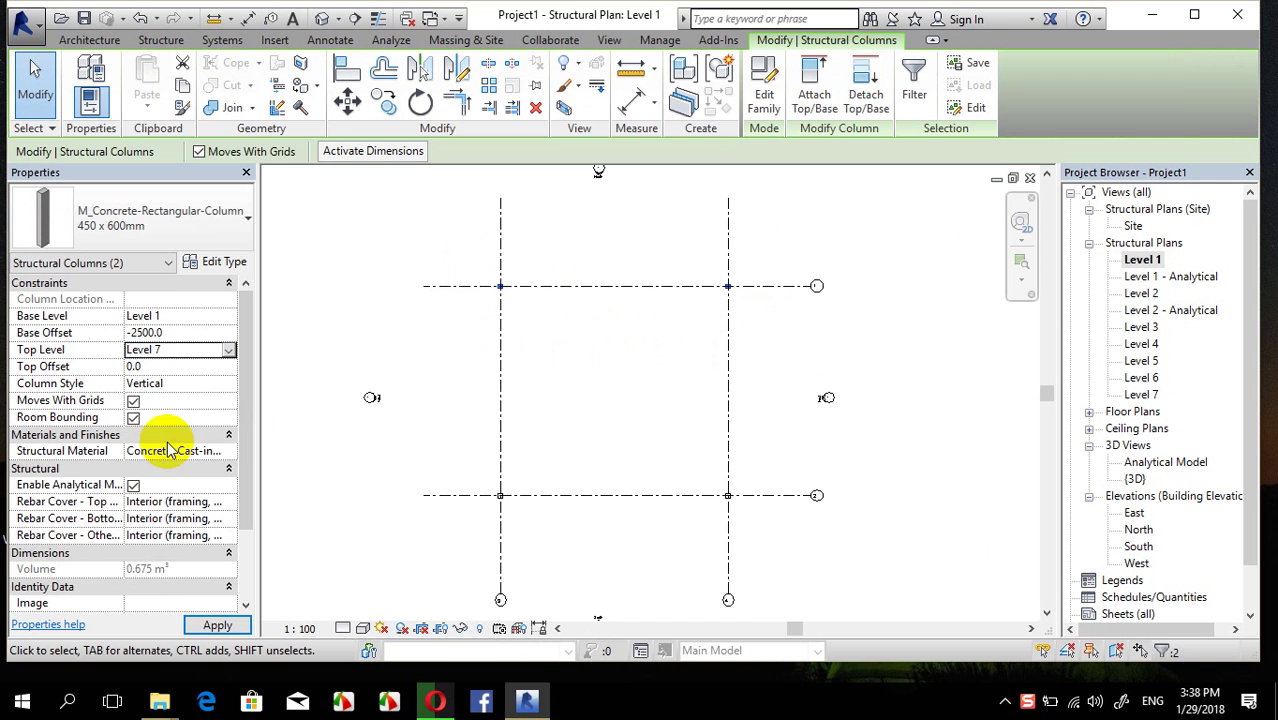
{"action": "type", "text": "0"}
{"action": "left_click", "coordinate": [191, 315]}
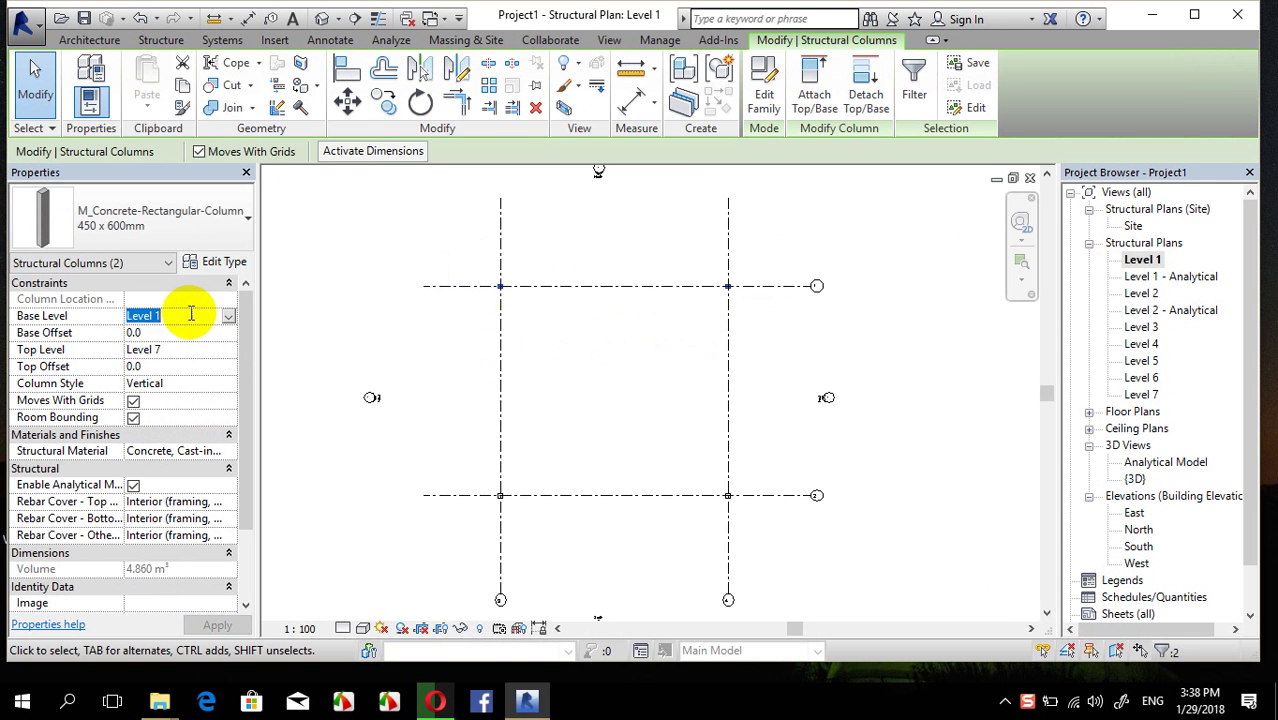
{"action": "left_click", "coordinate": [170, 332]}
{"action": "type", "text": "-1500"}
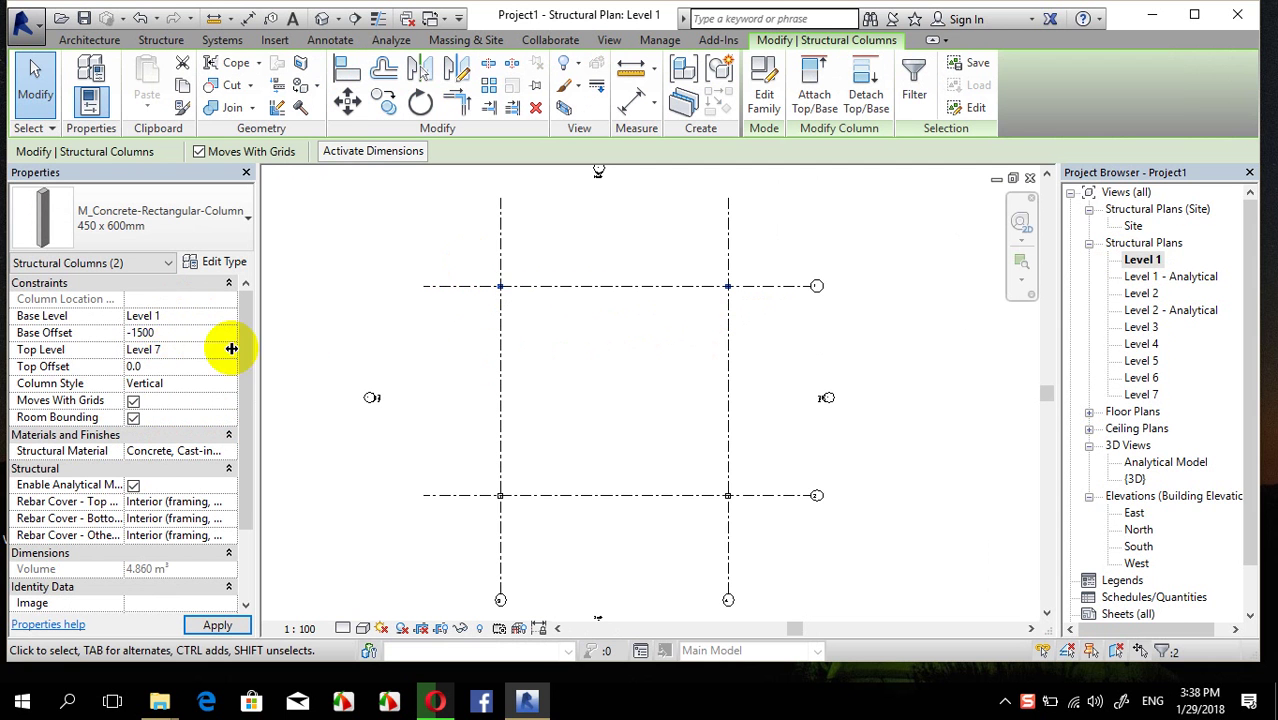
{"action": "left_click", "coordinate": [366, 316]}
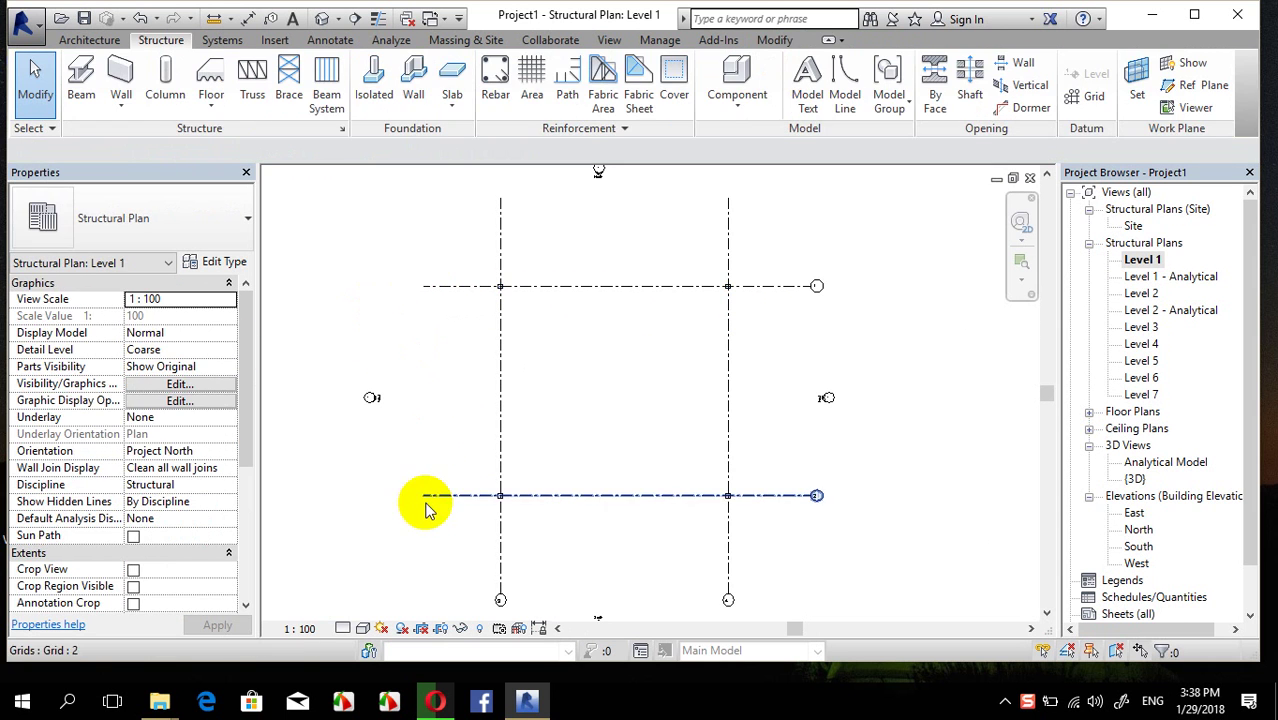
Copy the two columns on grid 2 and paste them aligned to Levels 2 through 7
{"action": "left_click_drag", "start_coordinate": [457, 471], "coordinate": [782, 538]}
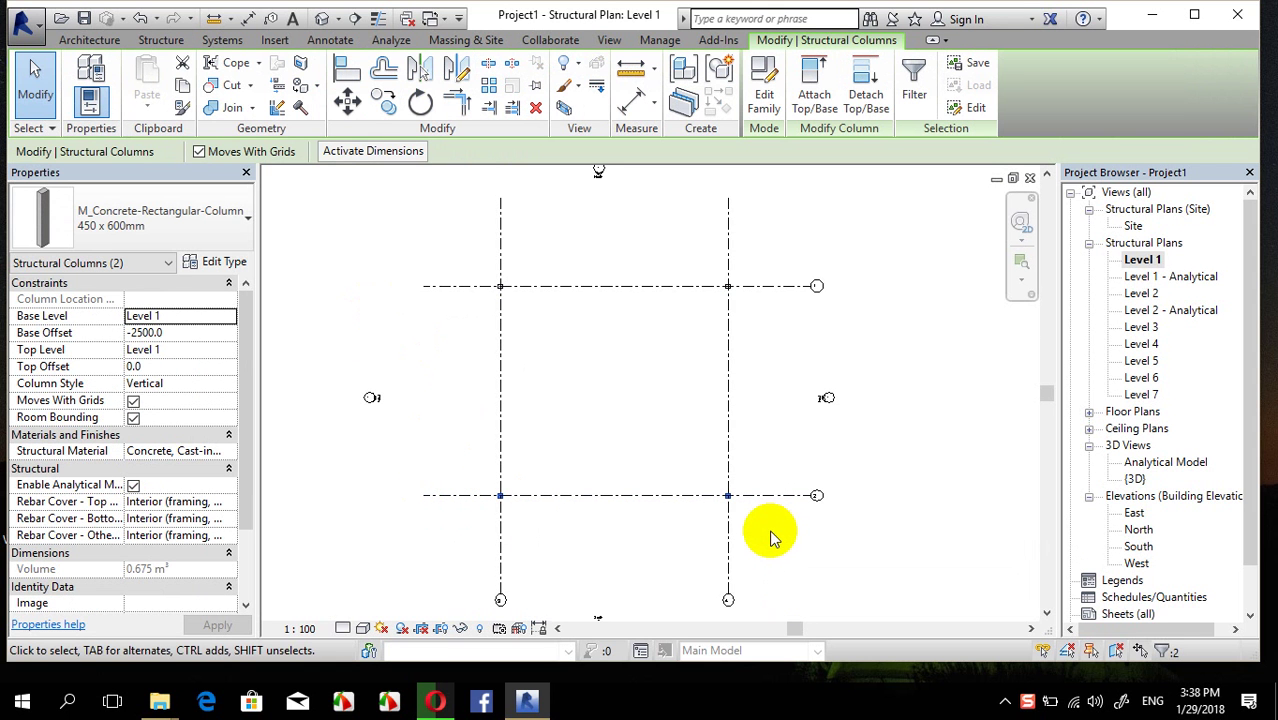
{"action": "left_click", "coordinate": [182, 85]}
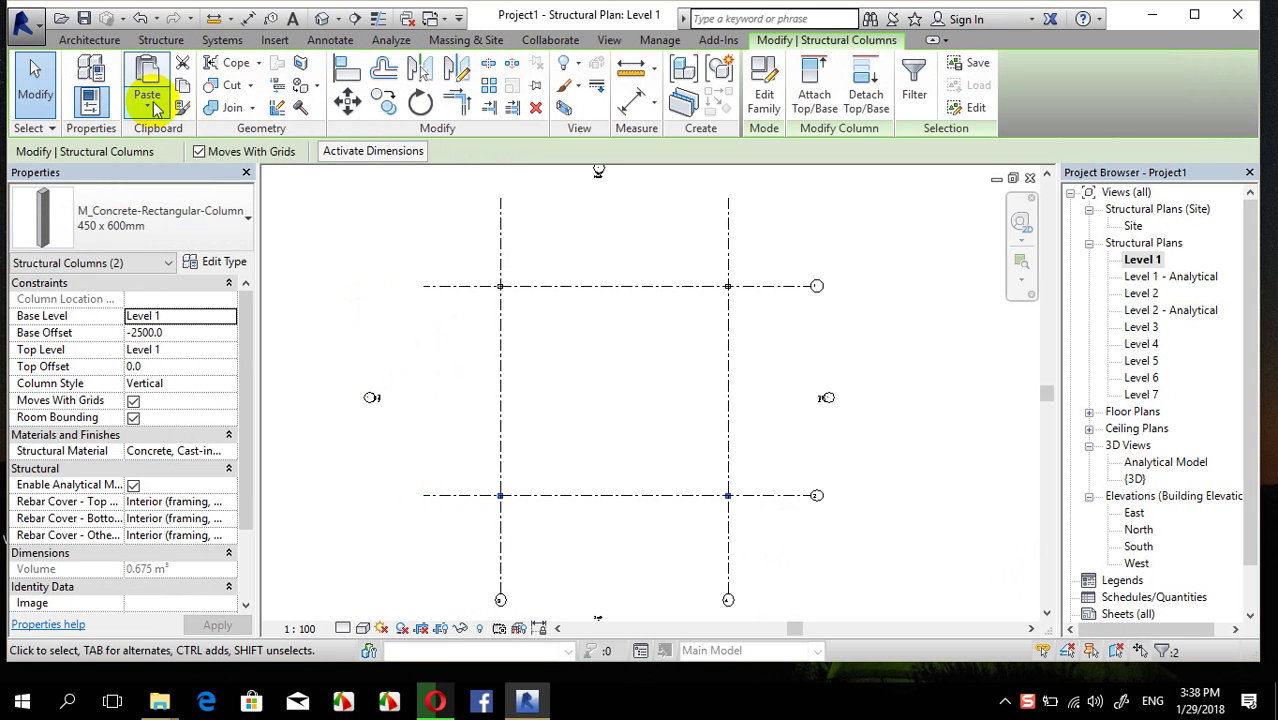
{"action": "left_click", "coordinate": [150, 108]}
{"action": "left_click", "coordinate": [222, 174]}
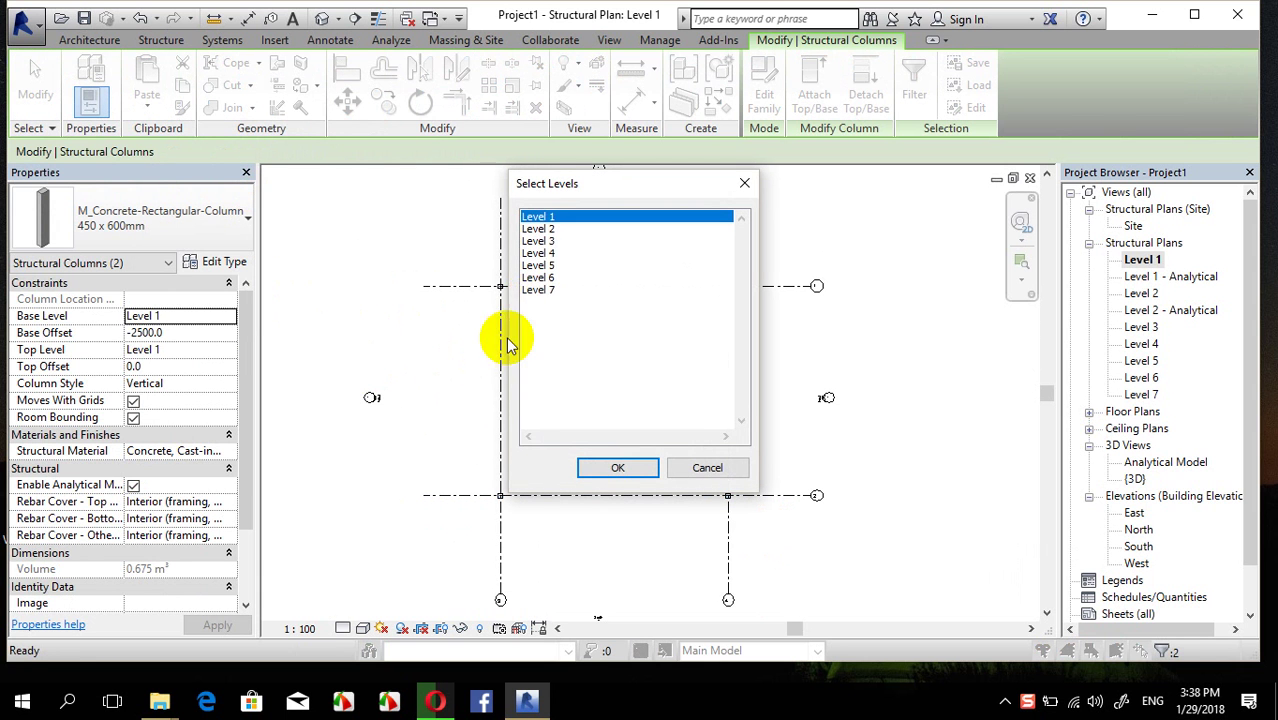
{"action": "left_click_drag", "start_coordinate": [551, 238], "coordinate": [551, 343]}
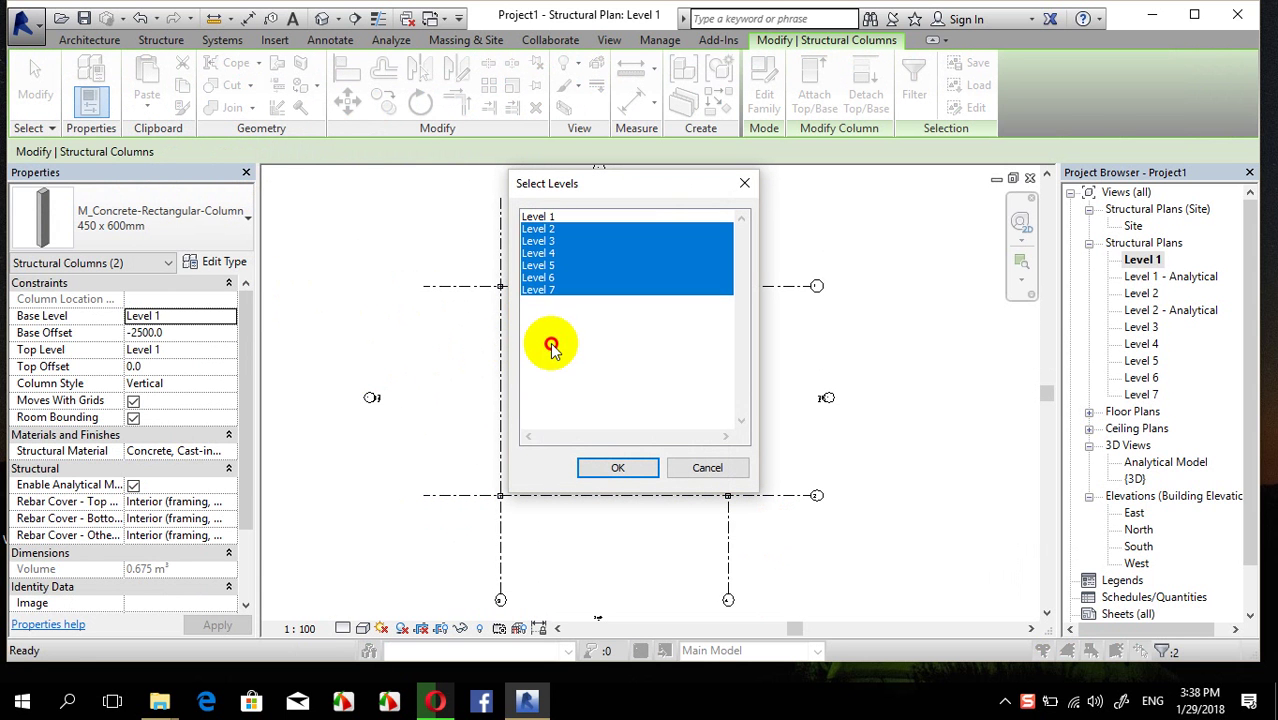
{"action": "left_click", "coordinate": [618, 467]}
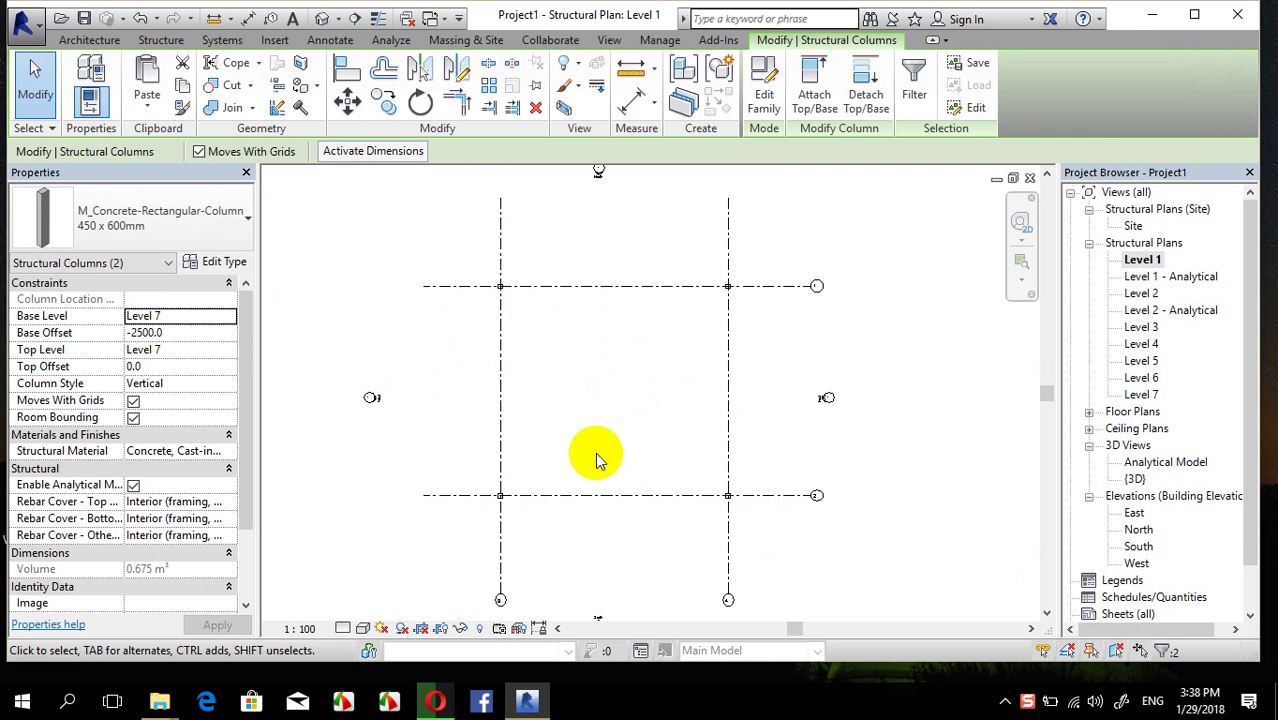
Examine the pasted column stacks in the default 3D view using the Shaded visual style
{"action": "left_click", "coordinate": [408, 342]}
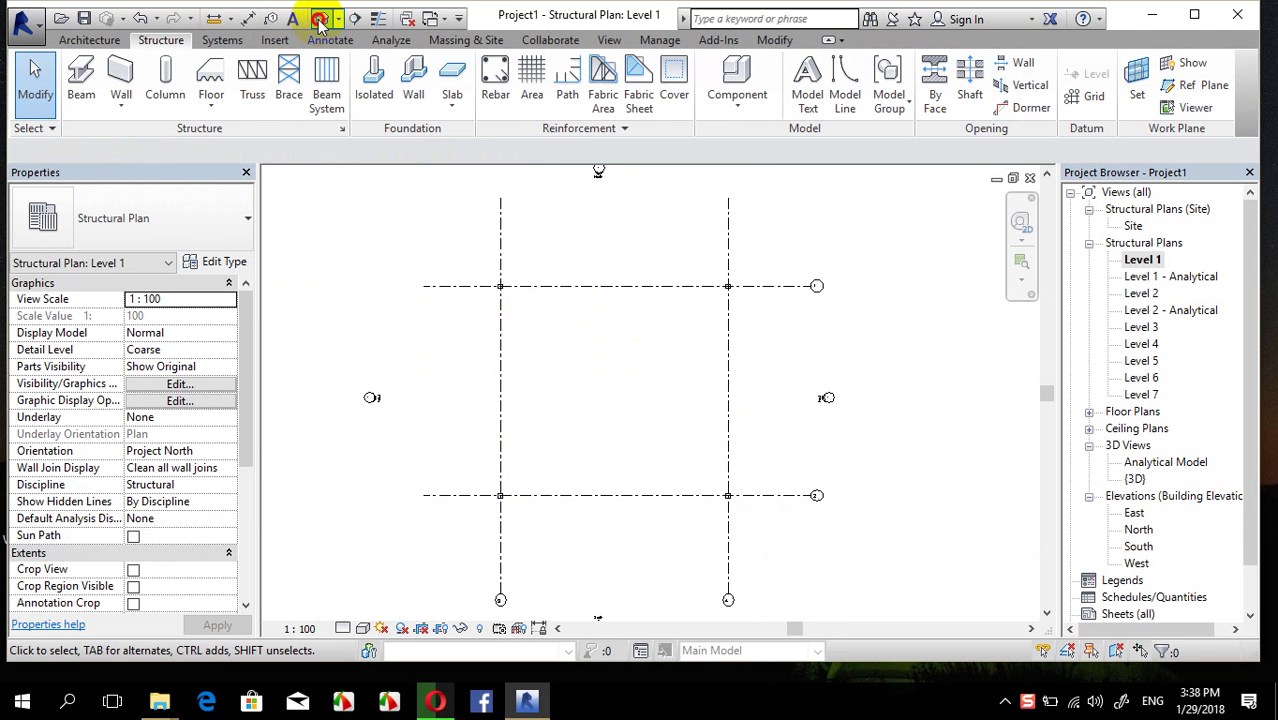
{"action": "left_click", "coordinate": [320, 20]}
{"action": "middle_click_drag", "start_coordinate": [528, 372], "coordinate": [540, 424]}
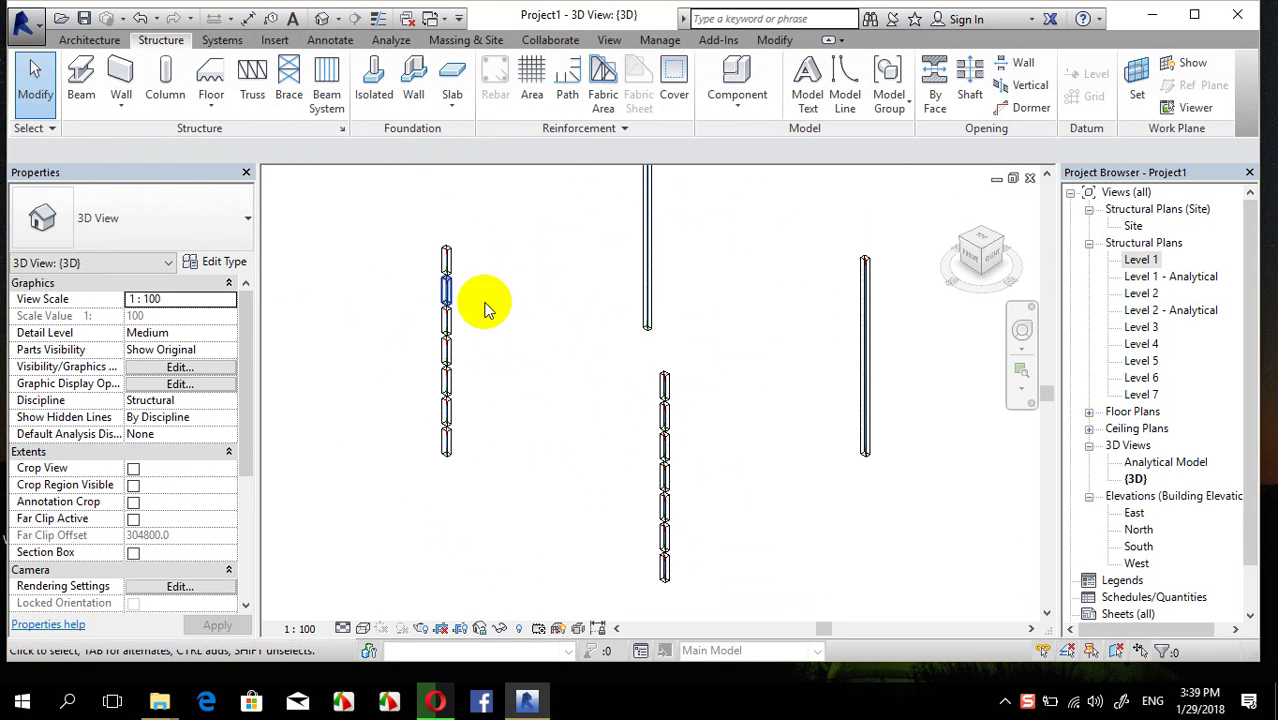
{"action": "left_click", "coordinate": [362, 628]}
{"action": "left_click", "coordinate": [392, 547]}
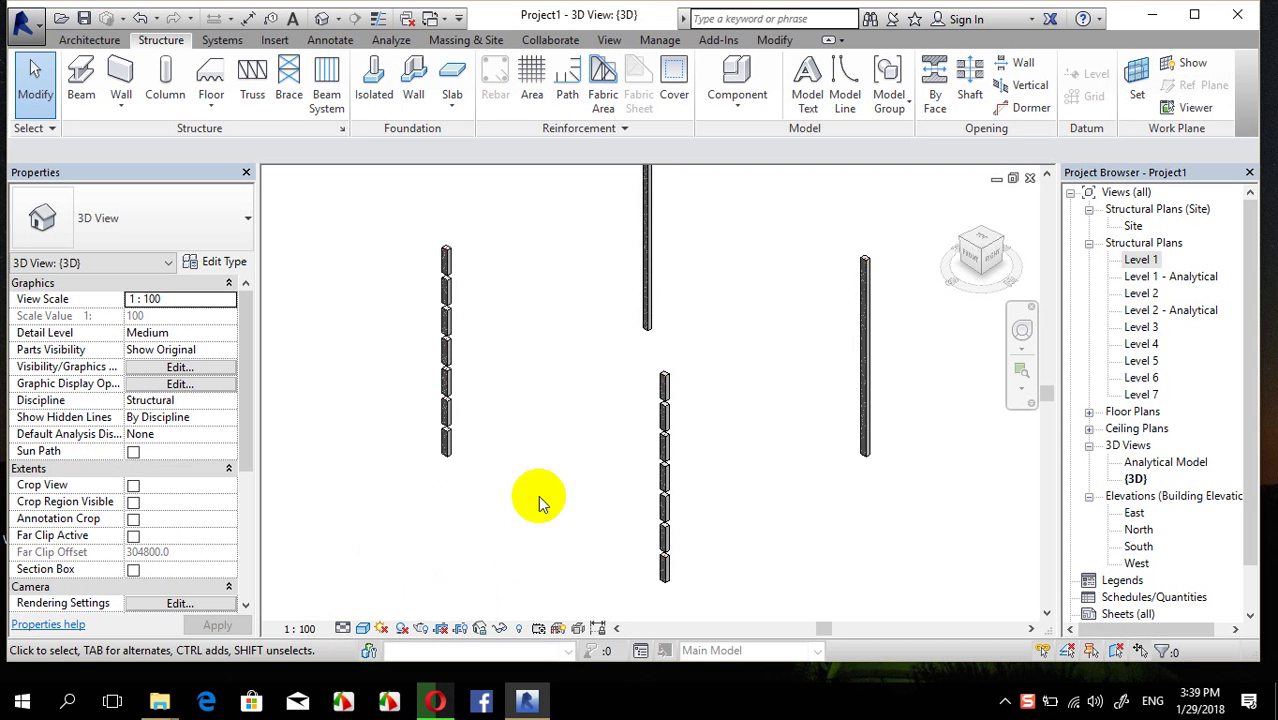
{"action": "scroll", "coordinate": [650, 362], "scroll_direction": "down", "scroll_amount": 1}
{"action": "scroll", "coordinate": [475, 288], "scroll_direction": "up", "scroll_amount": 4}
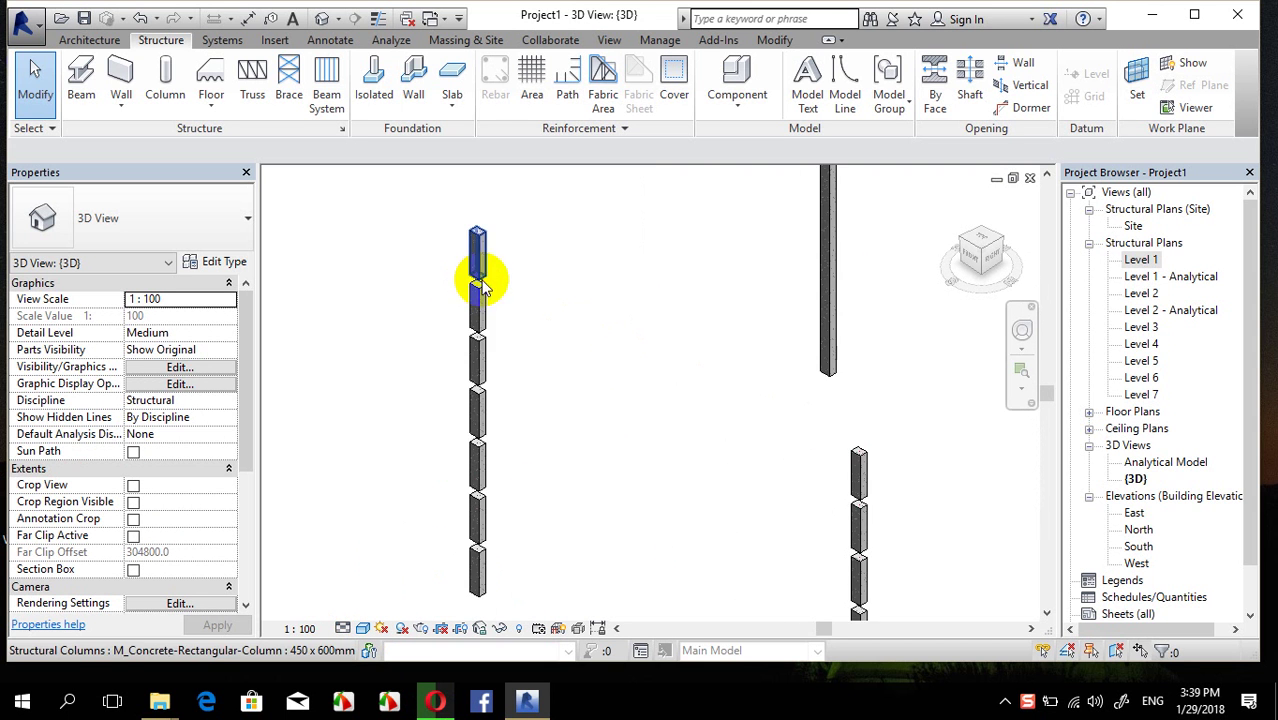
Undo the pasted copies of the grid 2 columns and return to the Level 1 structural plan
{"action": "key", "text": "ctrl+z"}
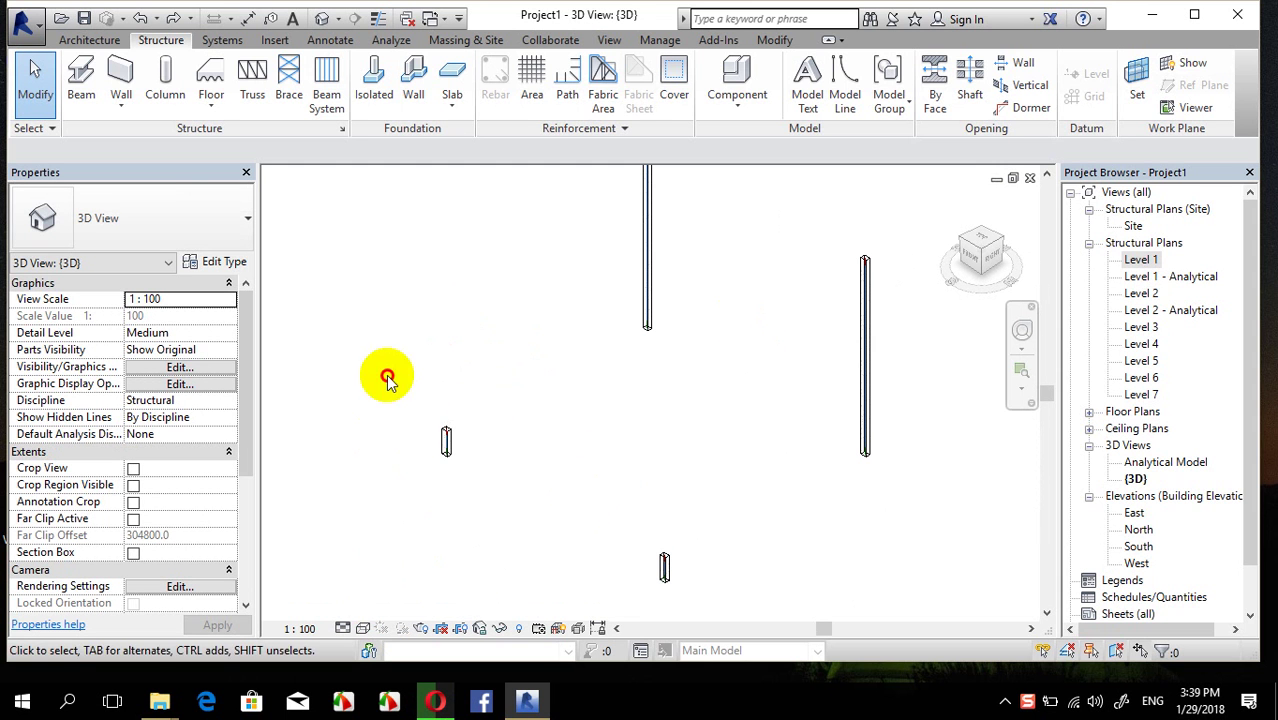
{"action": "left_click_drag", "start_coordinate": [387, 375], "coordinate": [746, 601]}
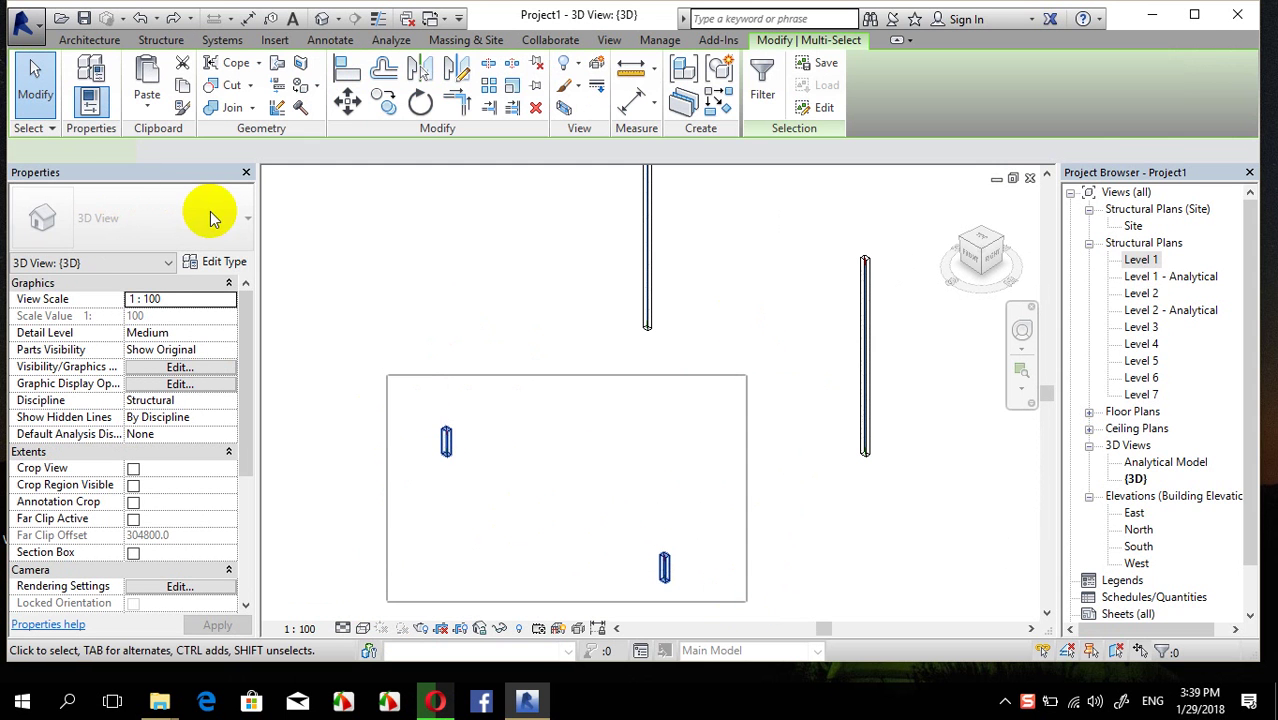
{"action": "left_click", "coordinate": [613, 539]}
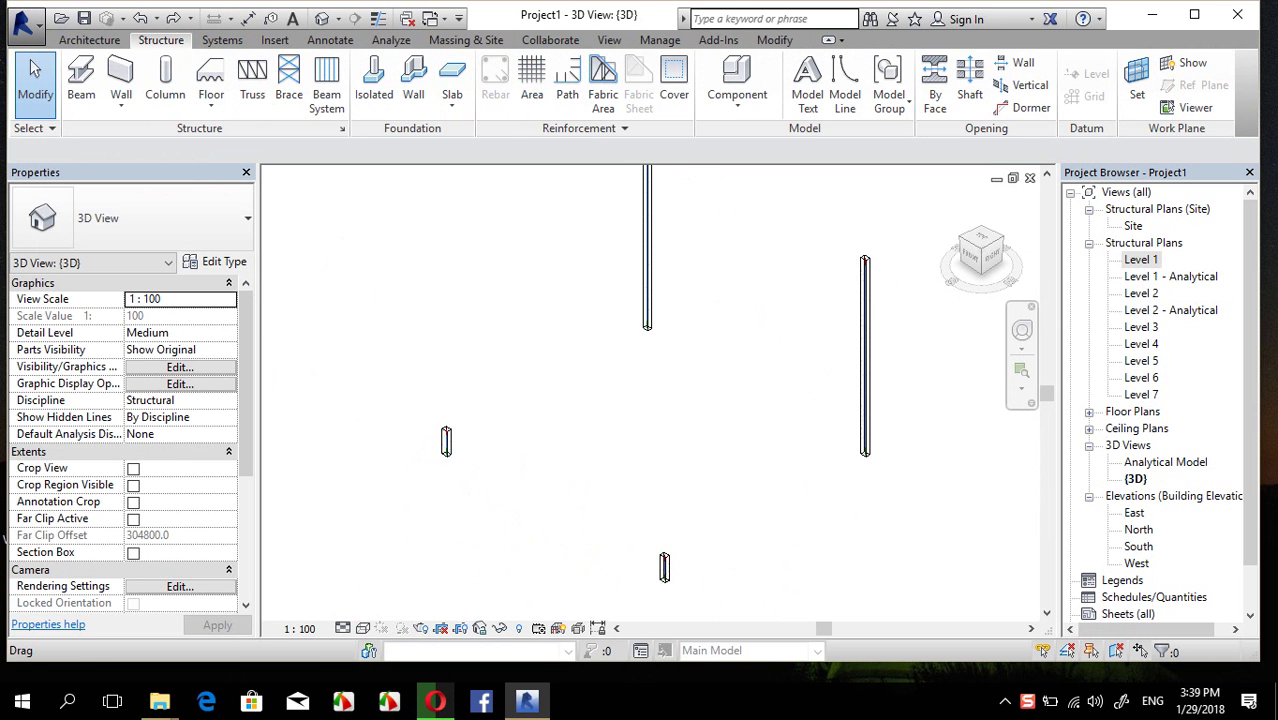
{"action": "double_click", "coordinate": [1141, 260]}
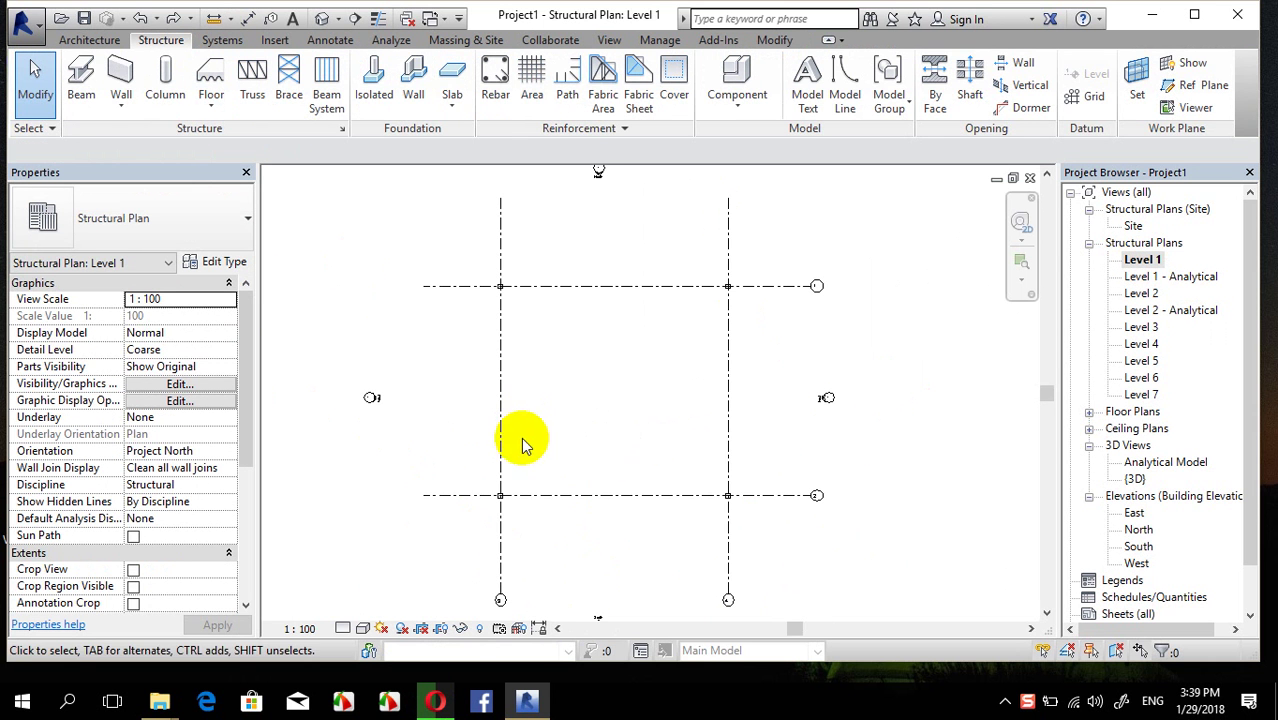
Set the top level of the two columns on grid 2 to Level 2 and their base offset to 0
{"action": "left_click_drag", "start_coordinate": [459, 462], "coordinate": [787, 518]}
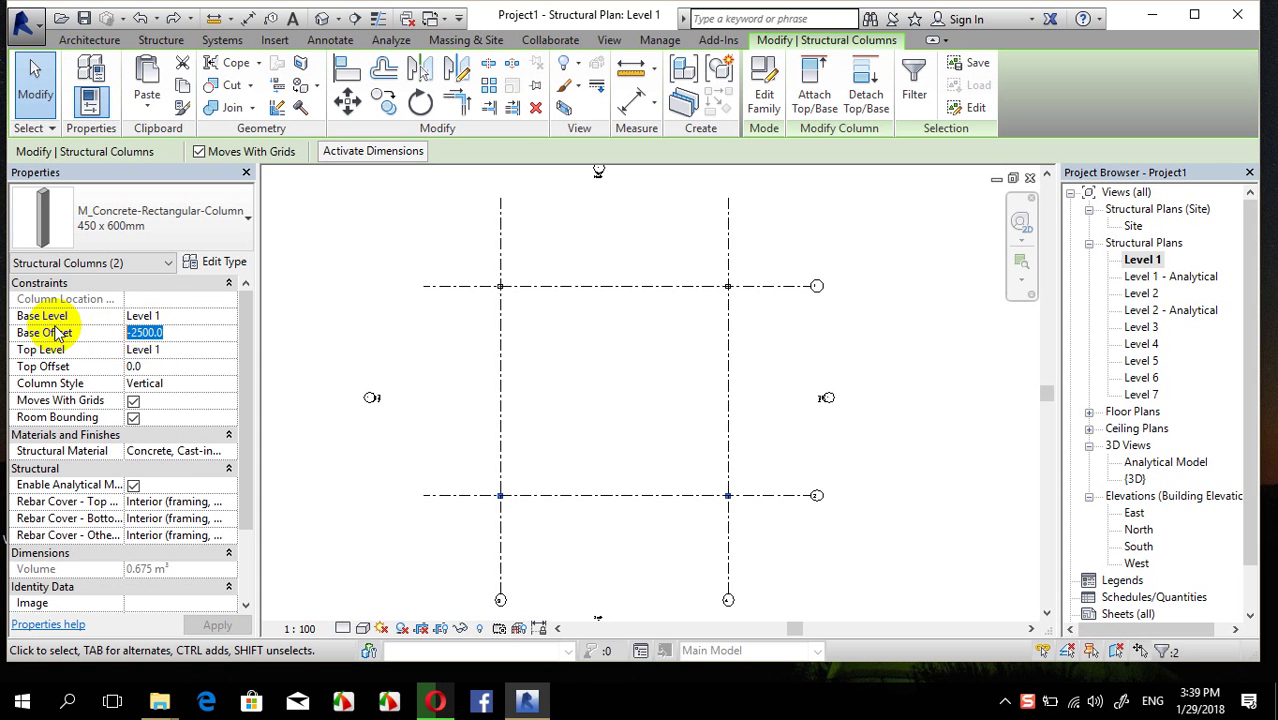
{"action": "type", "text": "0"}
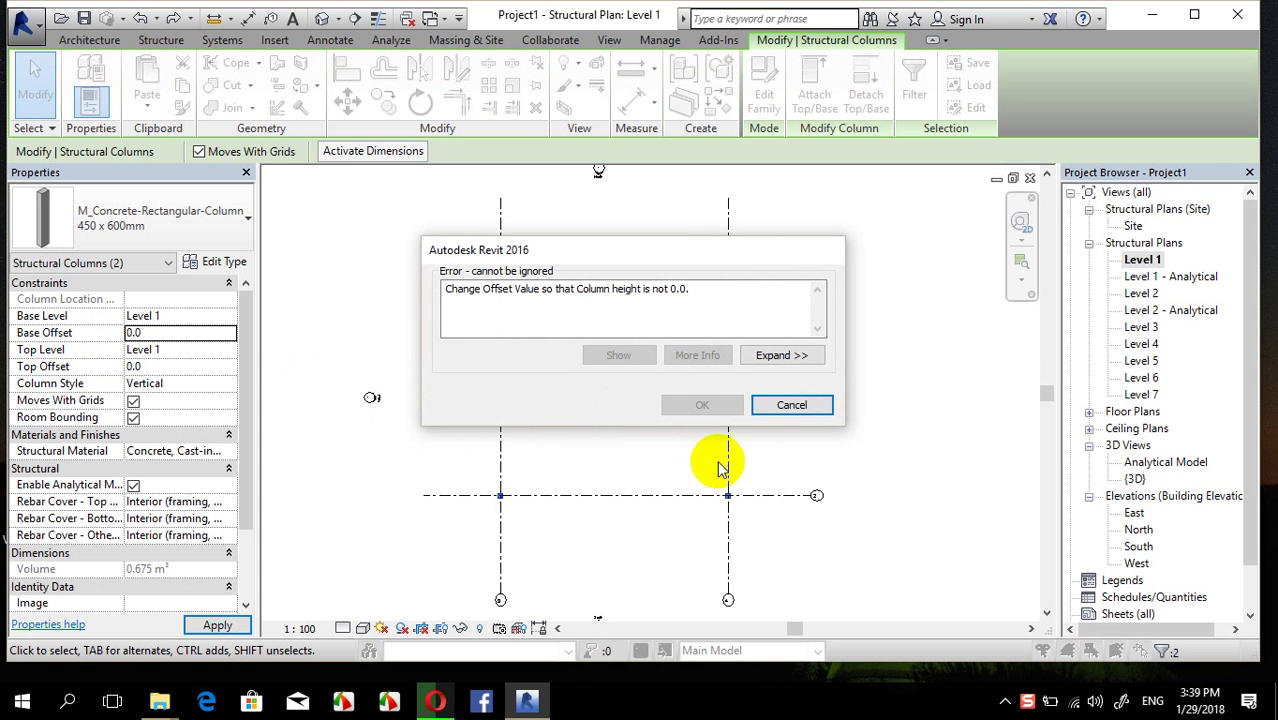
{"action": "left_click", "coordinate": [792, 405]}
{"action": "left_click", "coordinate": [166, 349]}
{"action": "left_click", "coordinate": [229, 349]}
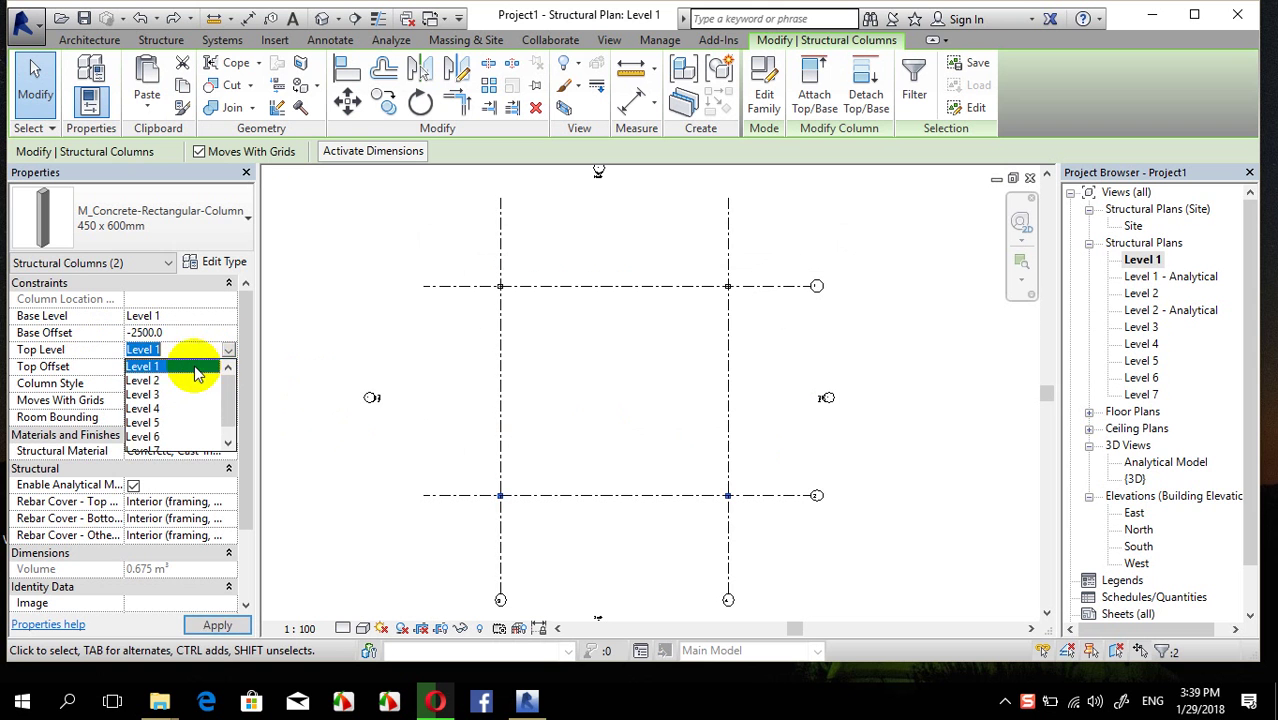
{"action": "left_click", "coordinate": [172, 381]}
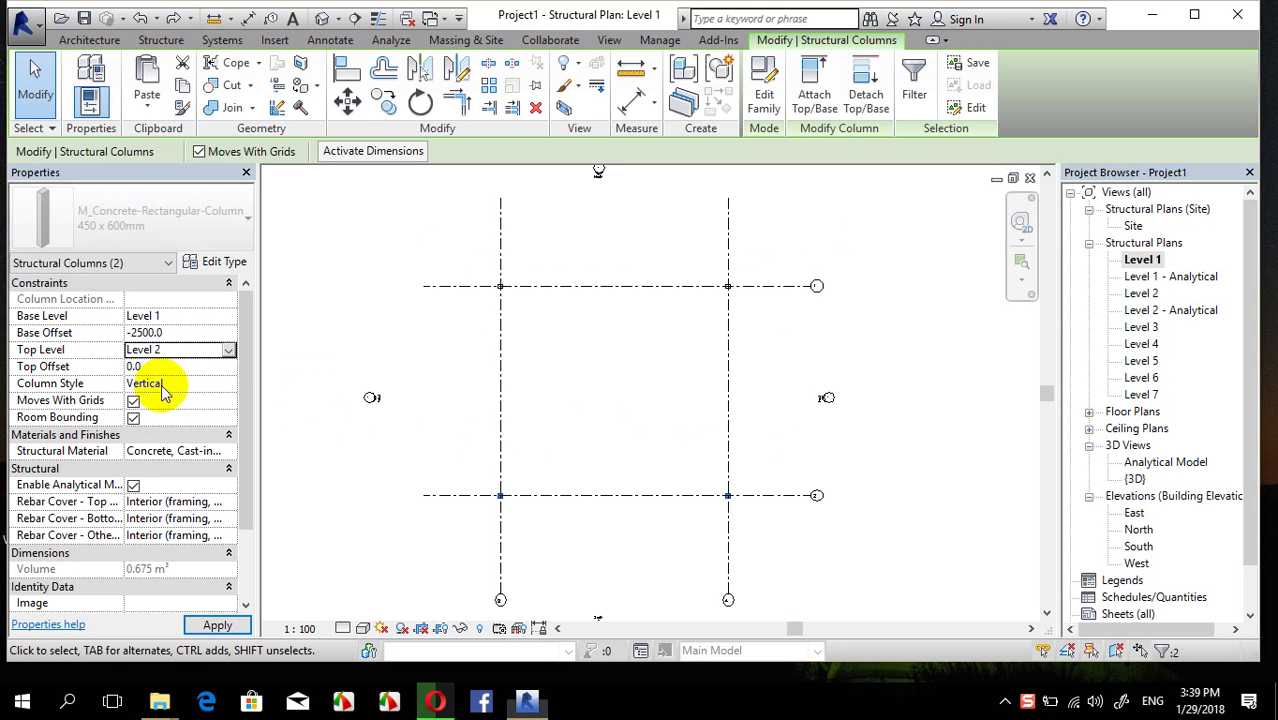
{"action": "left_click", "coordinate": [178, 332]}
{"action": "type", "text": "0"}
{"action": "left_click", "coordinate": [398, 408]}
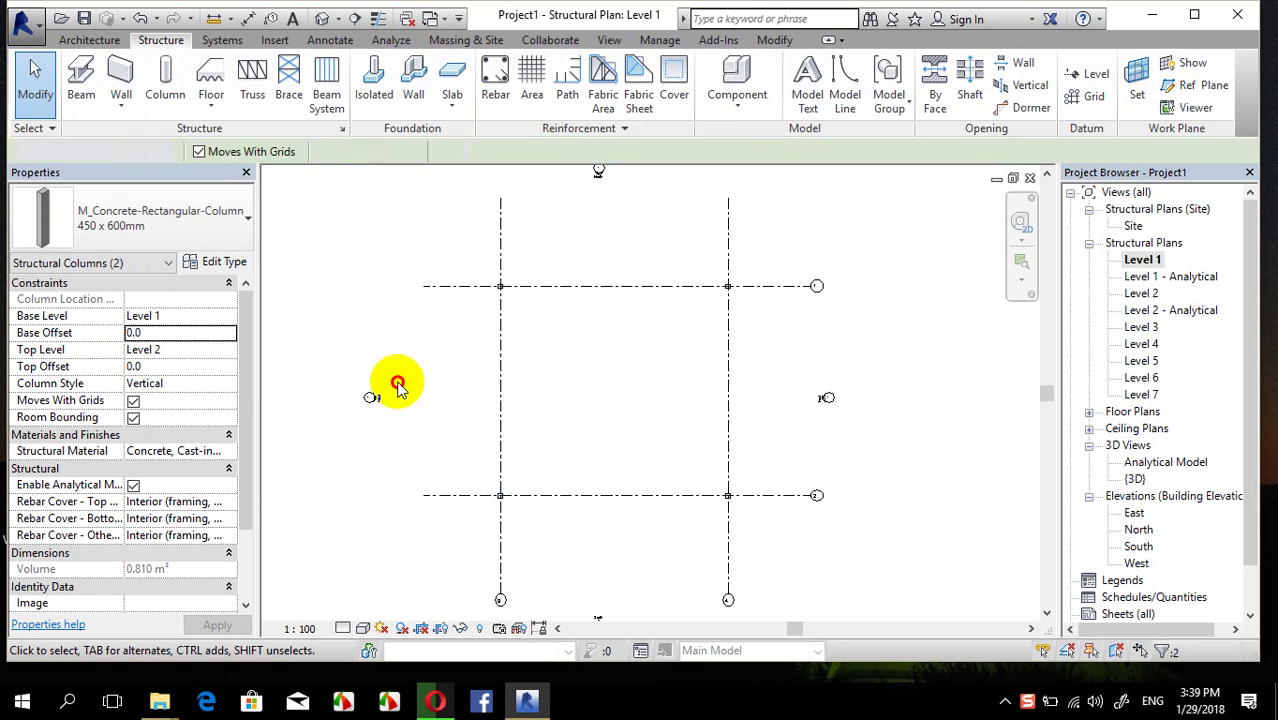
Copy the adjusted Level 1 columns on grid 2 and paste them aligned to Levels 2 through 7
{"action": "left_click_drag", "start_coordinate": [471, 462], "coordinate": [795, 528]}
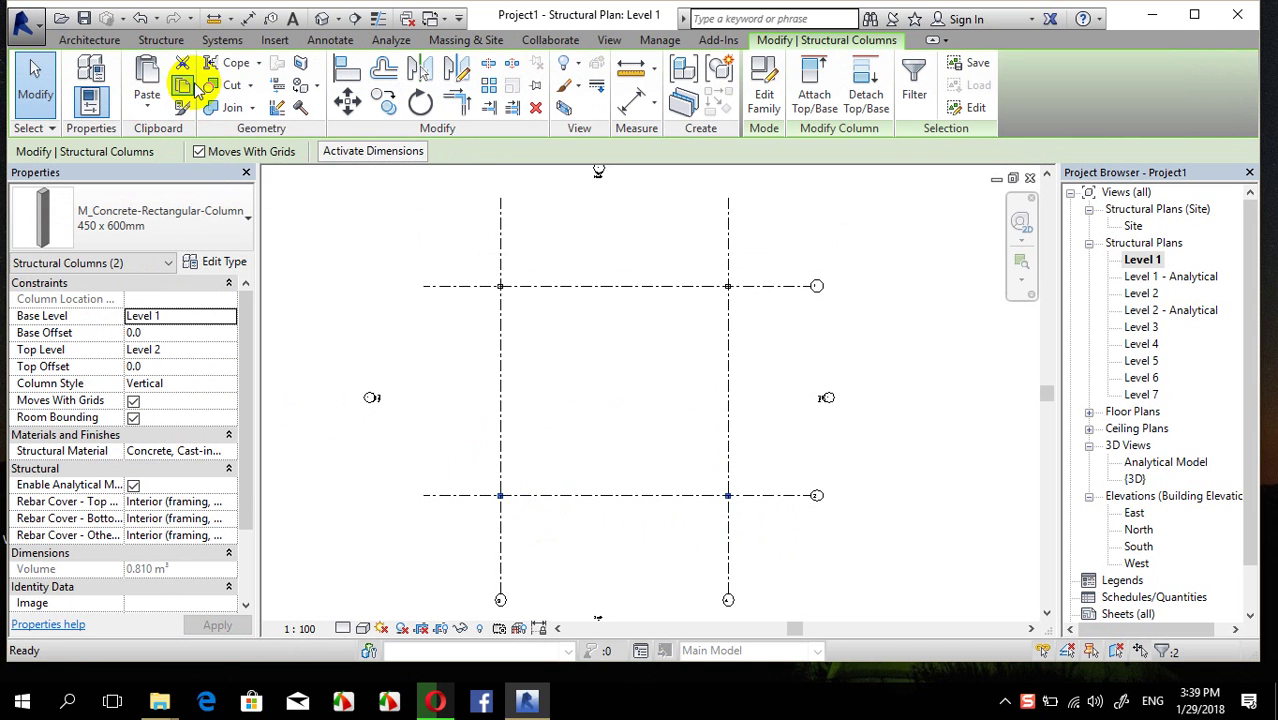
{"action": "left_click", "coordinate": [148, 106]}
{"action": "left_click", "coordinate": [220, 177]}
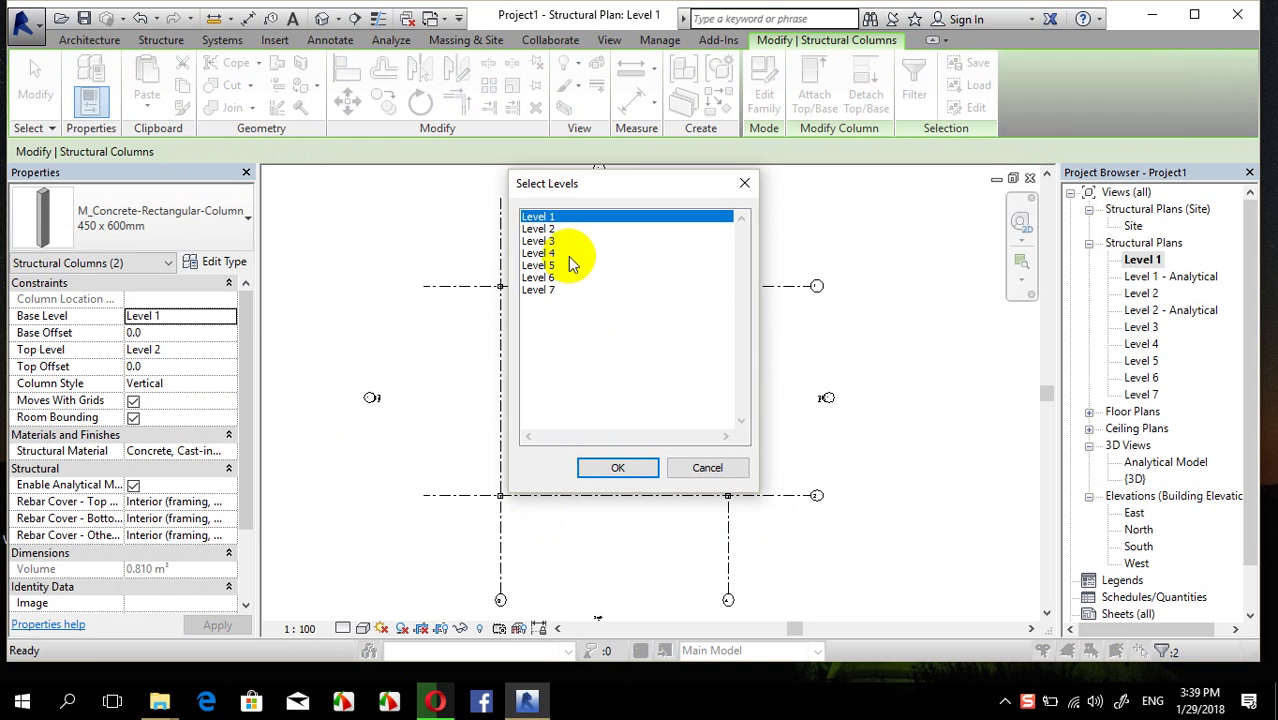
{"action": "left_click_drag", "start_coordinate": [545, 229], "coordinate": [565, 345]}
{"action": "left_click", "coordinate": [618, 469]}
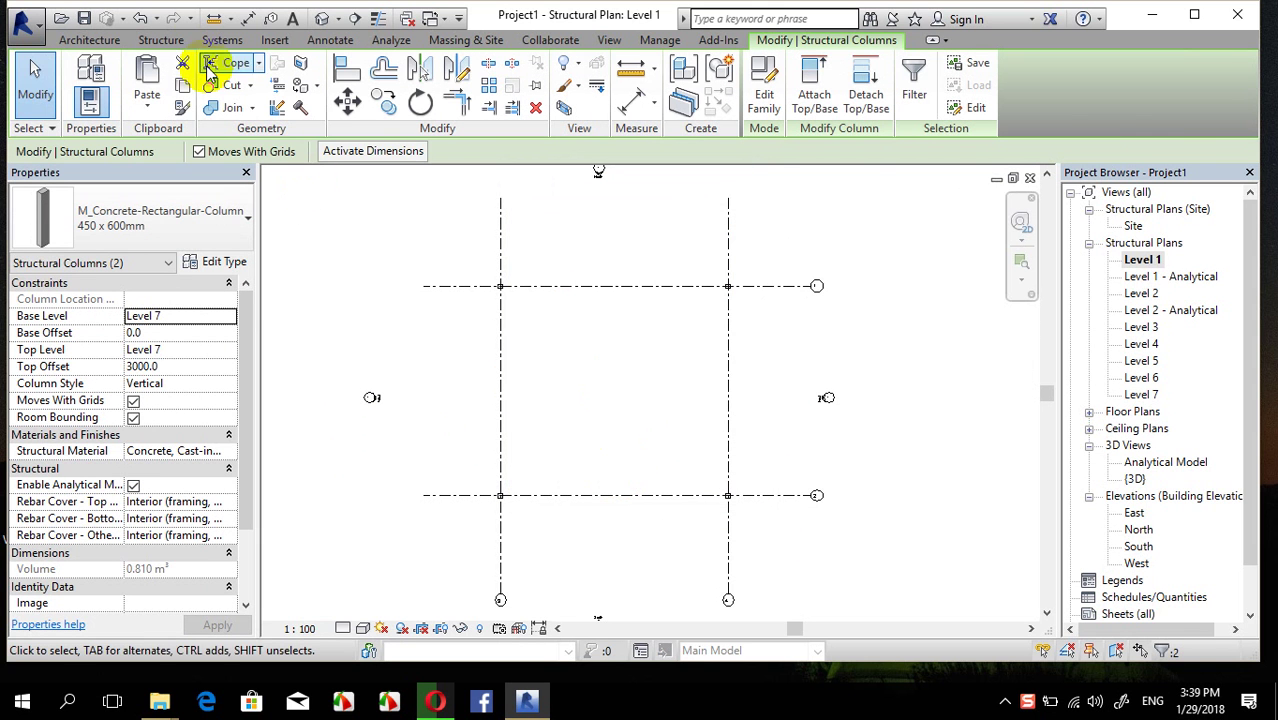
Open the default 3D view and apply the Shaded visual style to the columns
{"action": "left_click", "coordinate": [322, 19]}
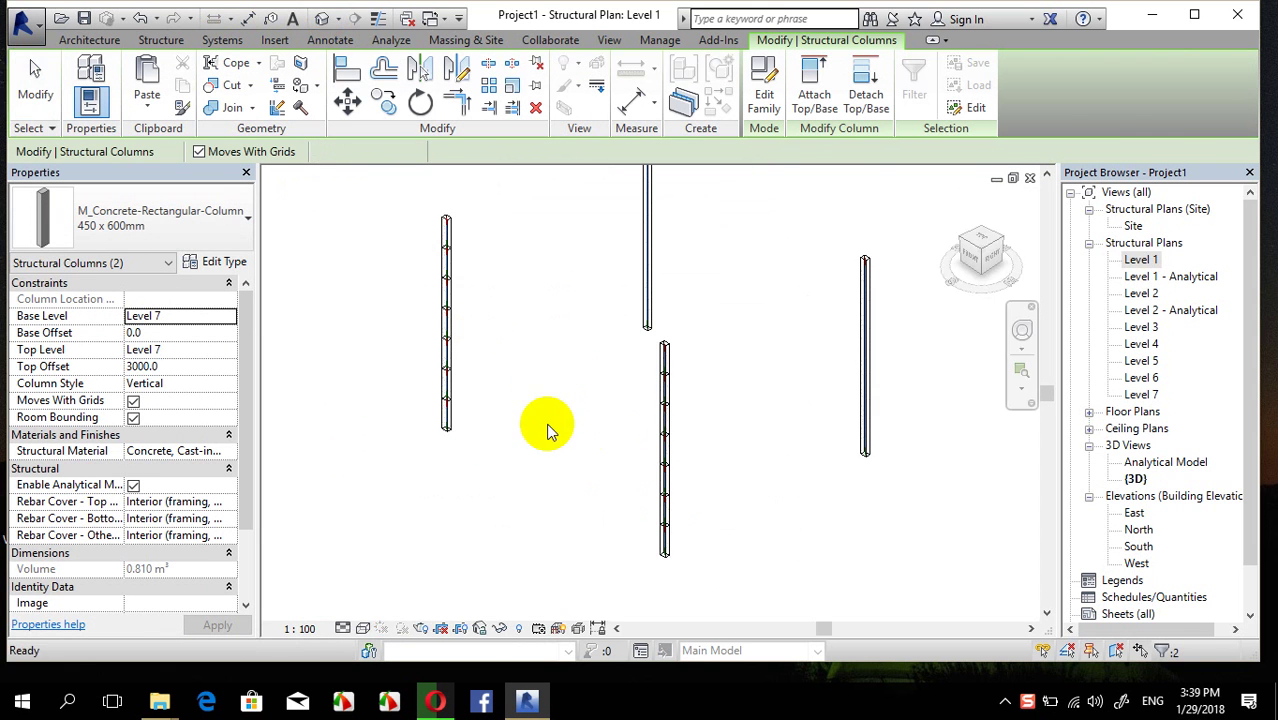
{"action": "left_click", "coordinate": [364, 628]}
{"action": "left_click", "coordinate": [385, 553]}
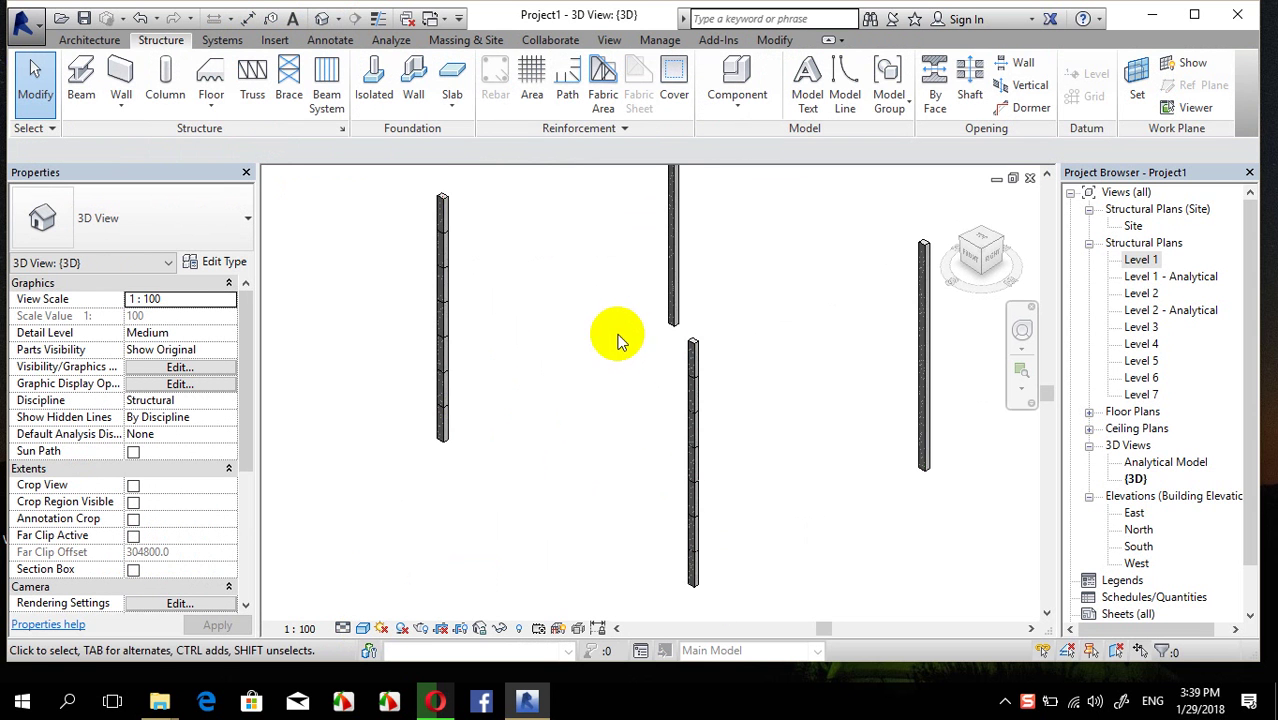
Compare the level-by-level column stacks on grid 2 with the continuous full-height columns on grid 1 in the 3D view
{"action": "middle_click_drag", "start_coordinate": [627, 327], "coordinate": [684, 268], "text": "shift"}
{"action": "left_click_drag", "start_coordinate": [706, 222], "coordinate": [660, 310]}
{"action": "left_click_drag", "start_coordinate": [720, 346], "coordinate": [612, 540]}
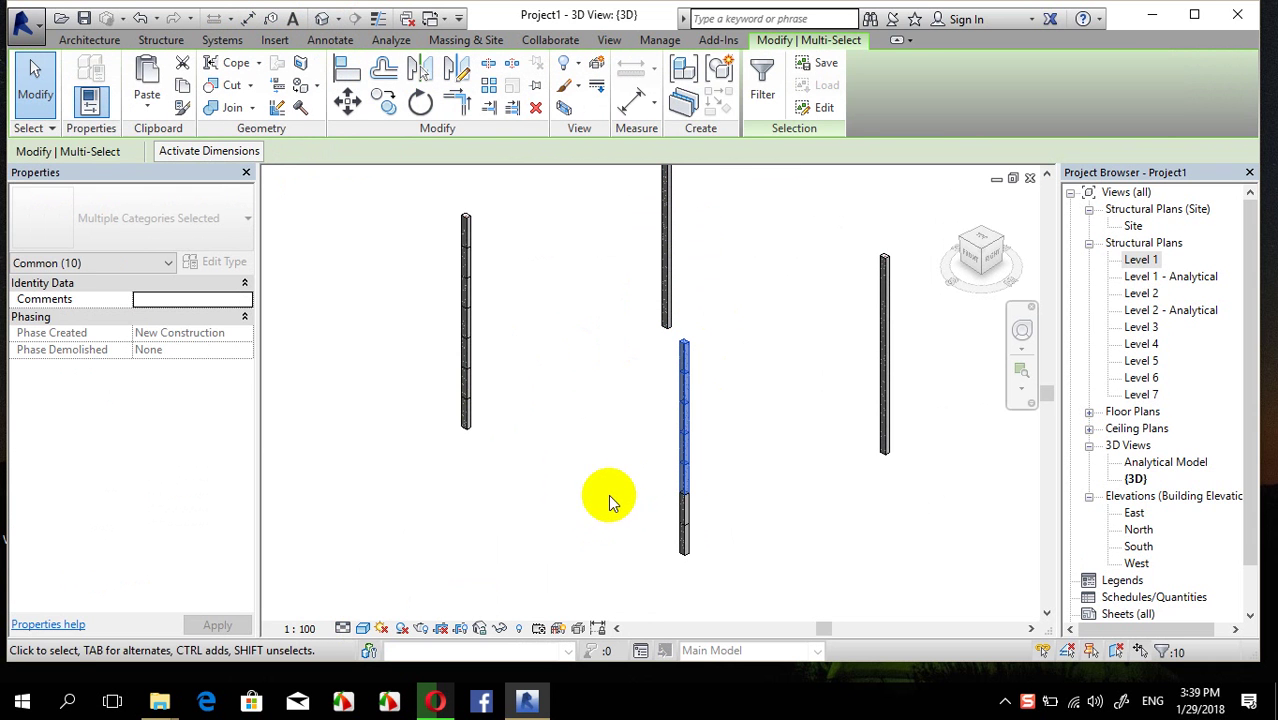
{"action": "left_click", "coordinate": [608, 494]}
{"action": "middle_click_drag", "start_coordinate": [489, 522], "coordinate": [412, 510]}
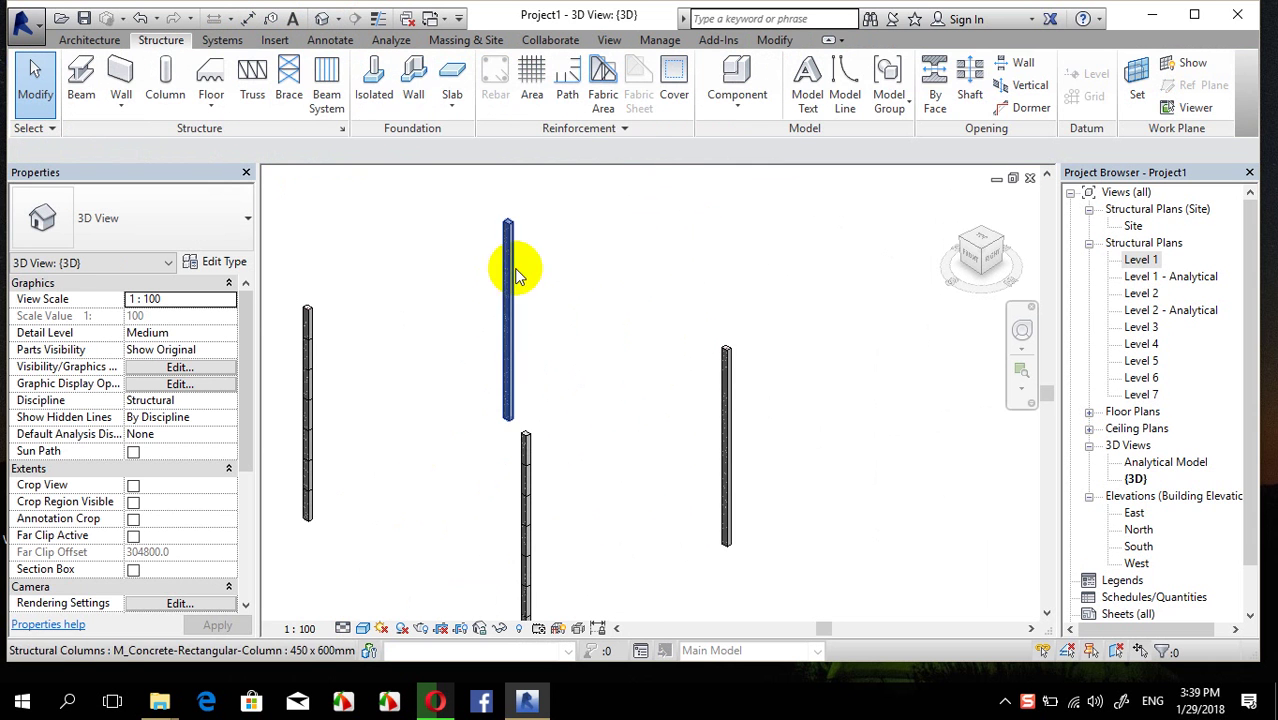
{"action": "left_click", "coordinate": [491, 295]}
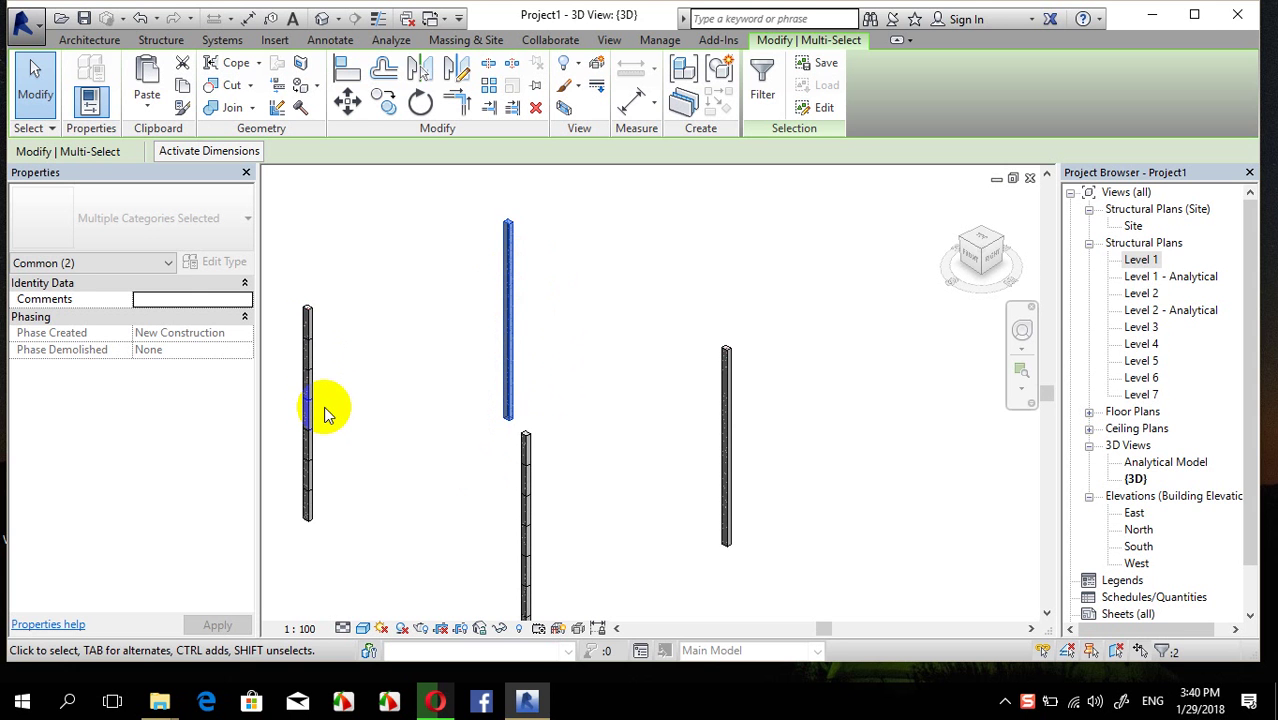
{"action": "left_click", "coordinate": [470, 318]}
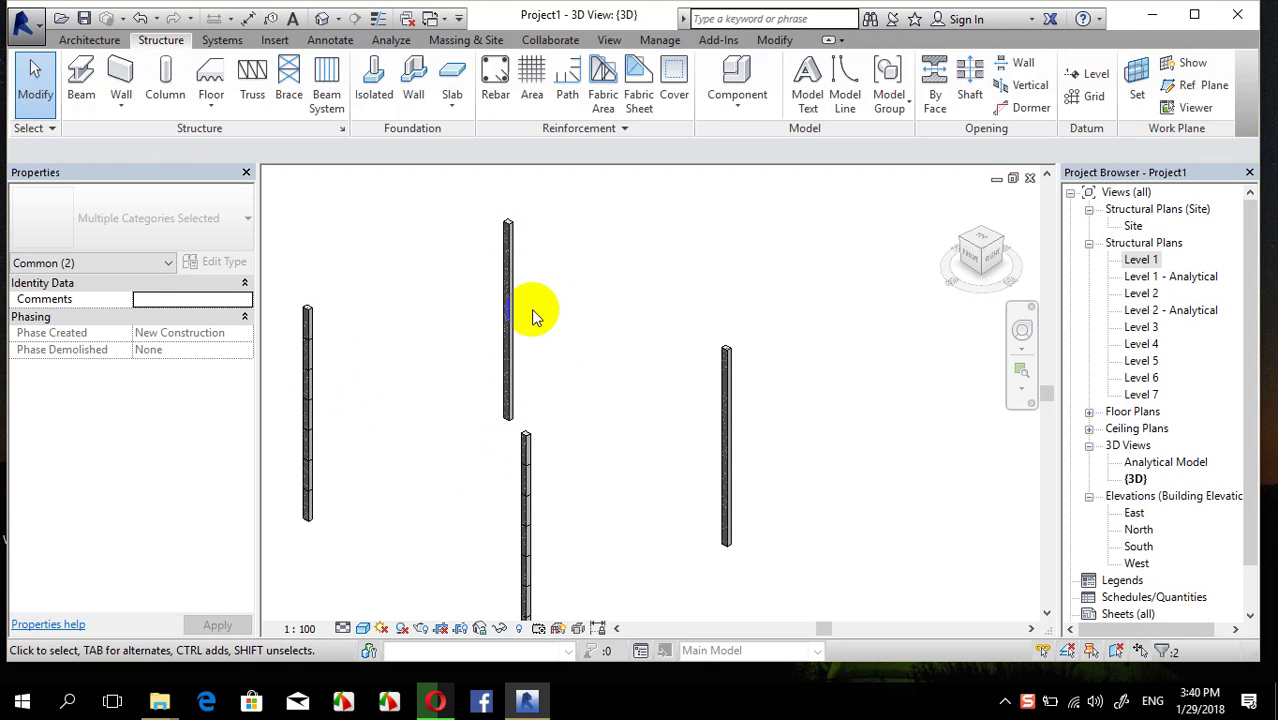
{"action": "left_click", "coordinate": [520, 256]}
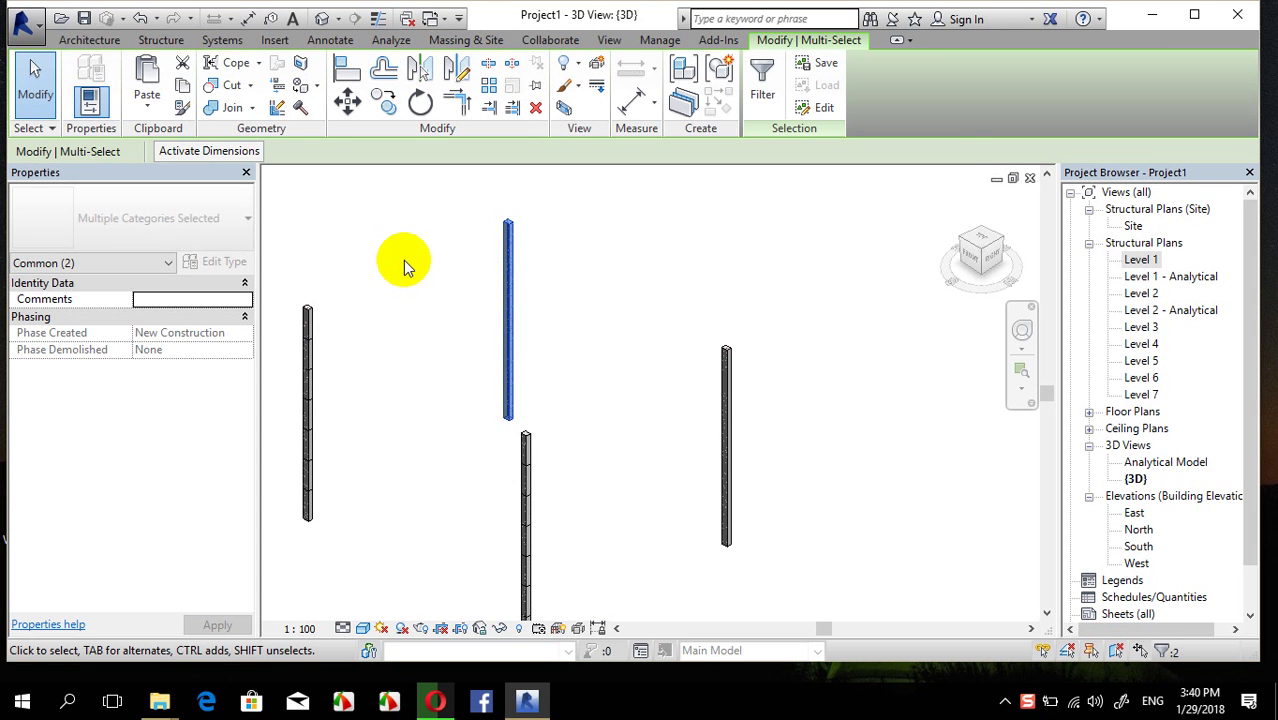
{"action": "left_click", "coordinate": [599, 264]}
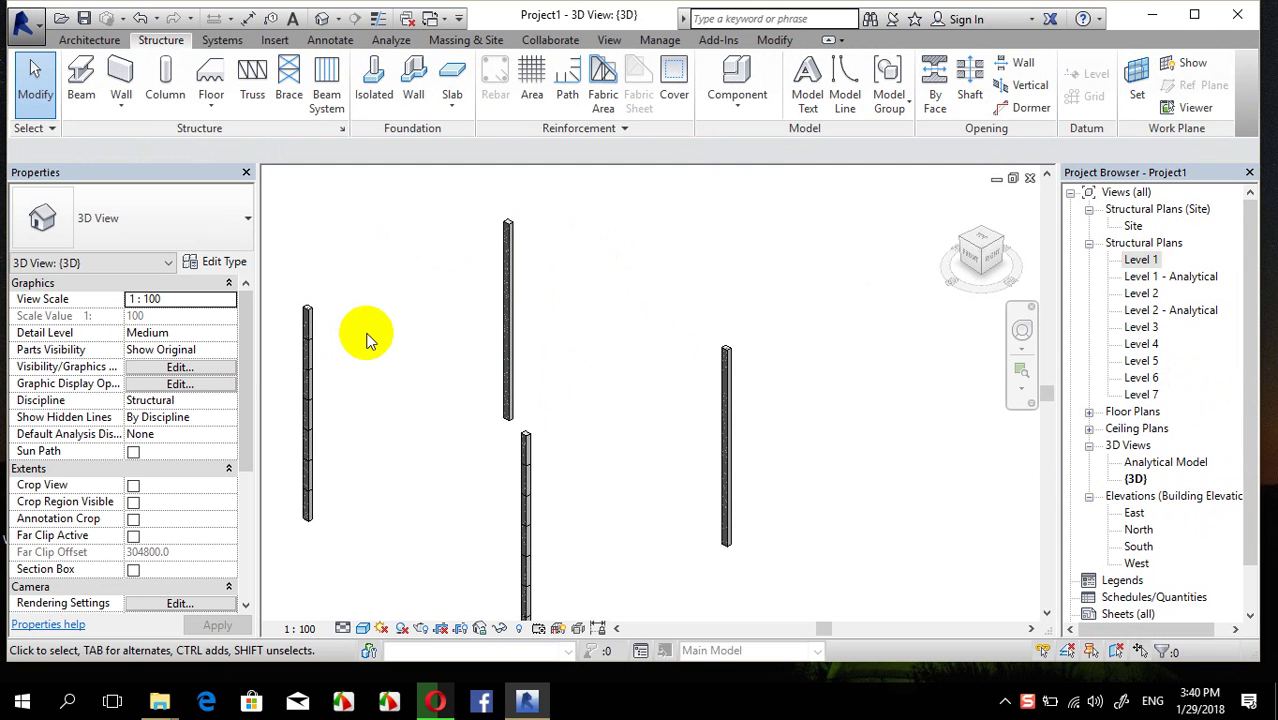
{"action": "middle_click_drag", "start_coordinate": [365, 336], "coordinate": [764, 350]}
{"action": "scroll", "coordinate": [740, 342], "scroll_direction": "up", "scroll_amount": 2}
{"action": "left_click_drag", "start_coordinate": [777, 313], "coordinate": [702, 350]}
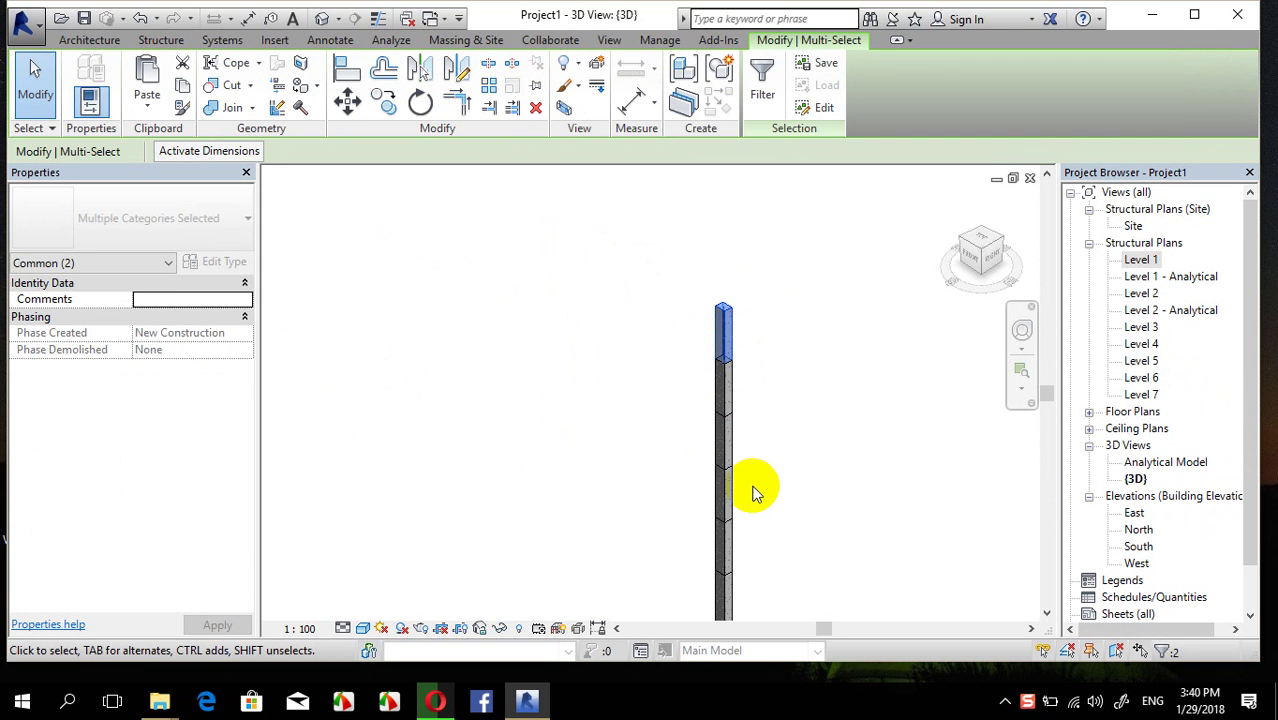
{"action": "middle_click_drag", "start_coordinate": [804, 524], "coordinate": [776, 499]}
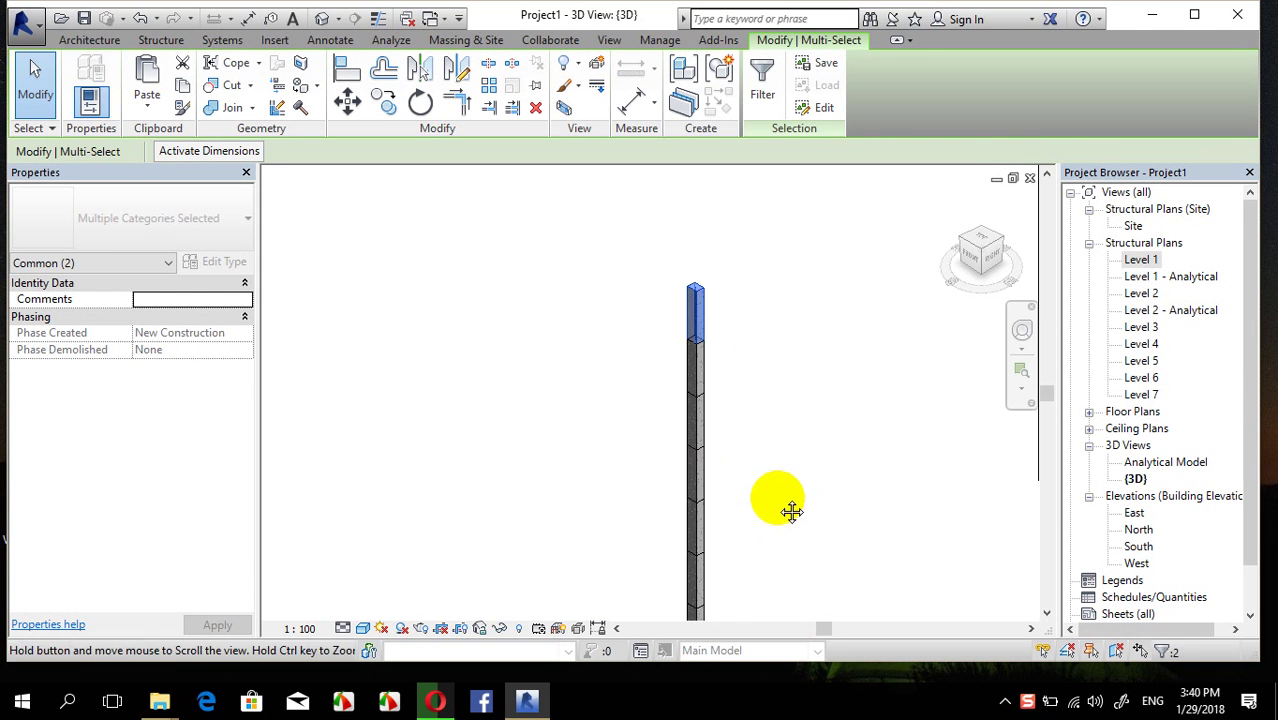
{"action": "left_click", "coordinate": [755, 468]}
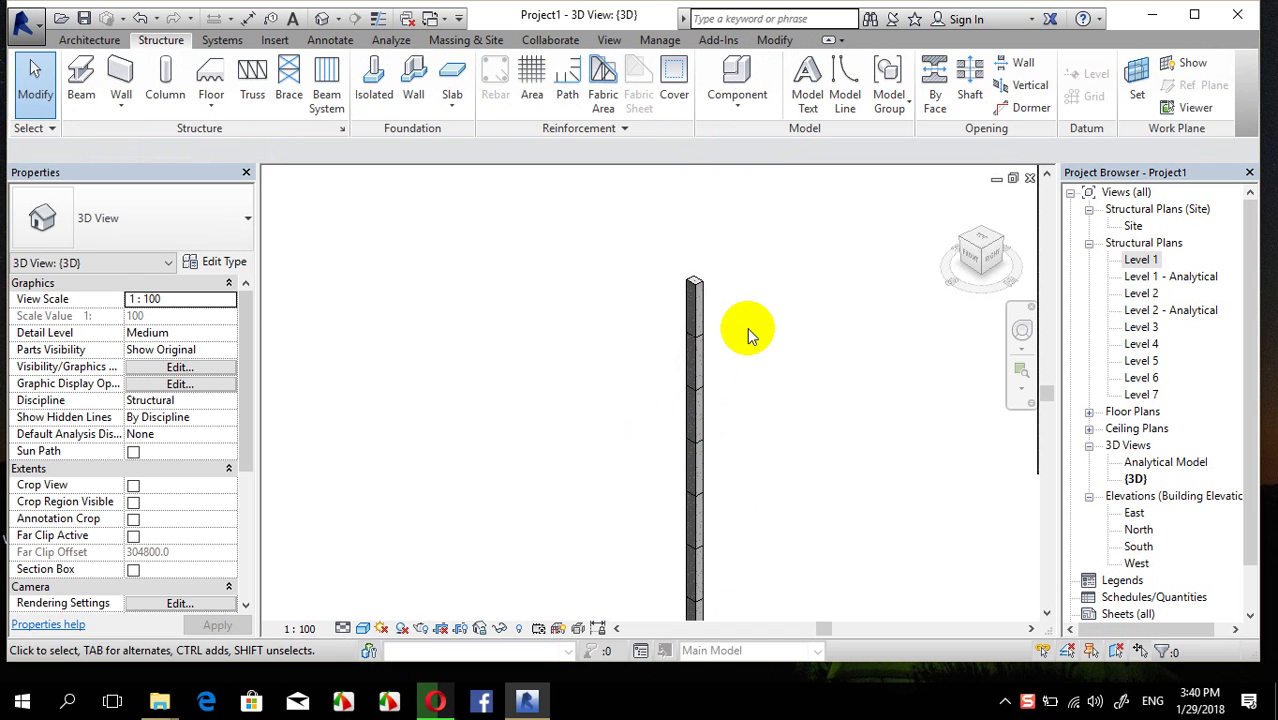
{"action": "left_click_drag", "start_coordinate": [751, 299], "coordinate": [664, 310]}
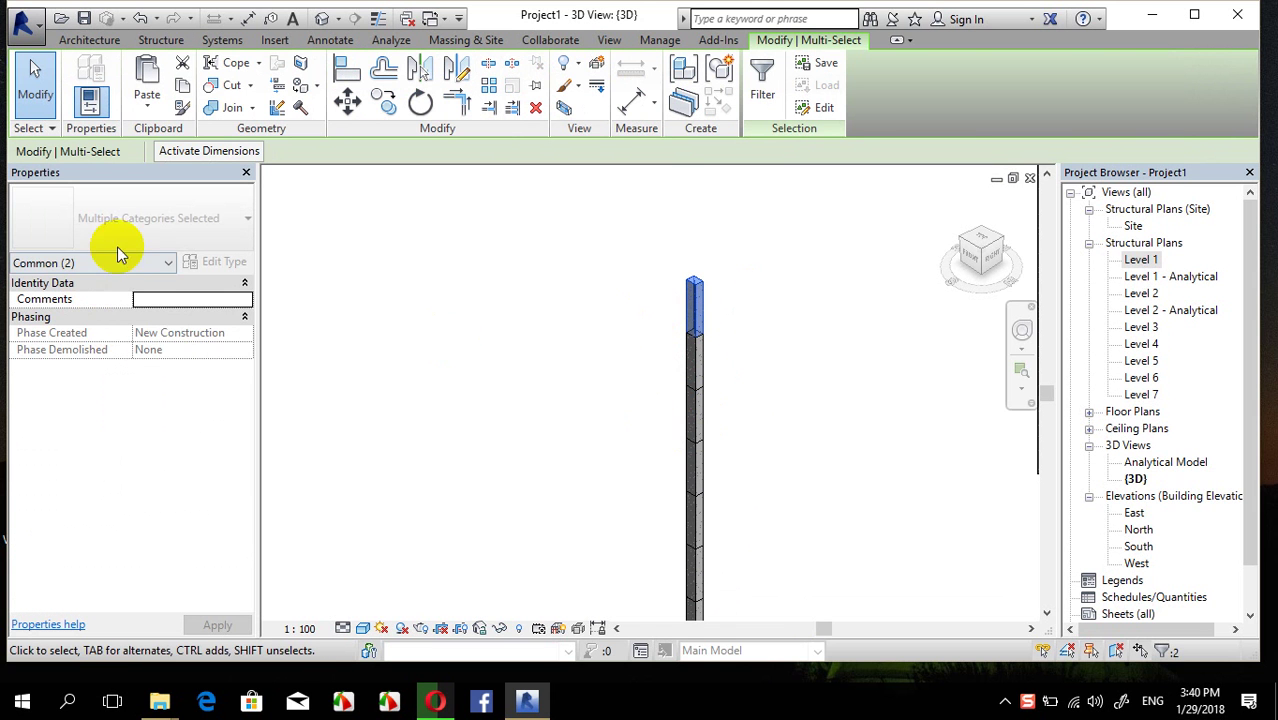
{"action": "left_click", "coordinate": [628, 297]}
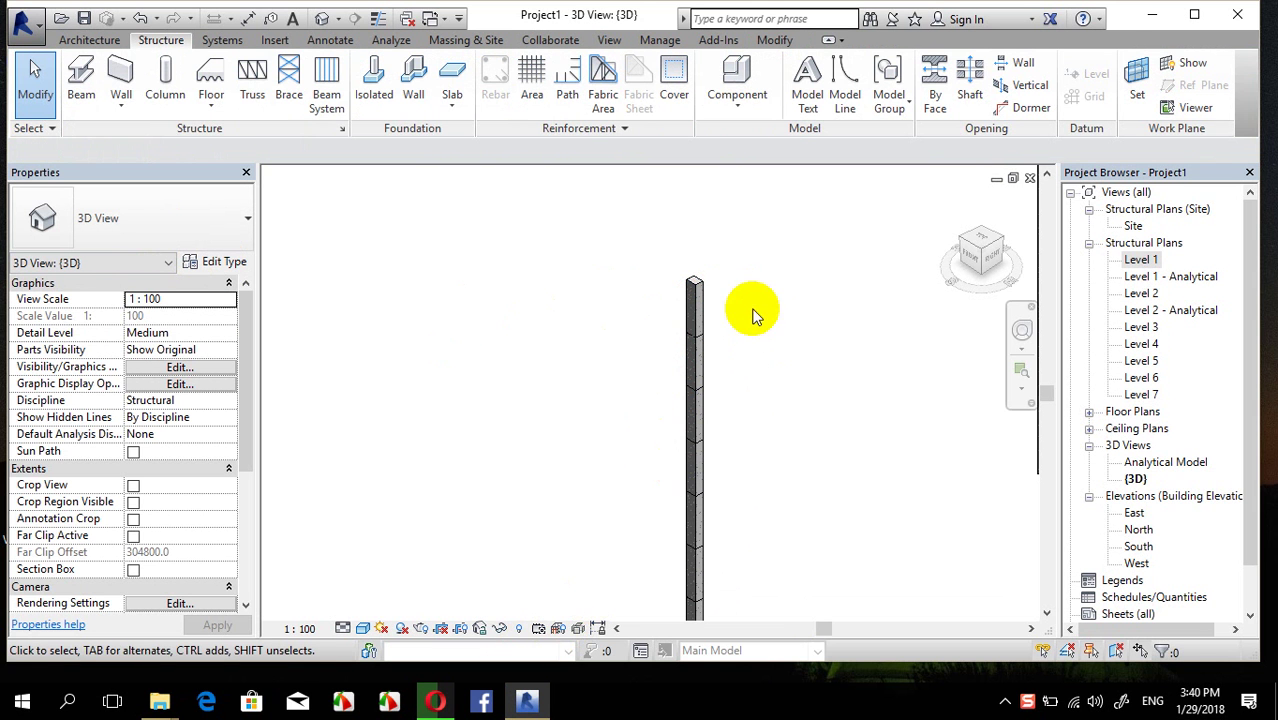
Change the topmost storey column of the nearest level-by-level stack on grid 2 to the 300 x 450mm concrete rectangular type
{"action": "left_click", "coordinate": [692, 318]}
{"action": "left_click", "coordinate": [138, 240]}
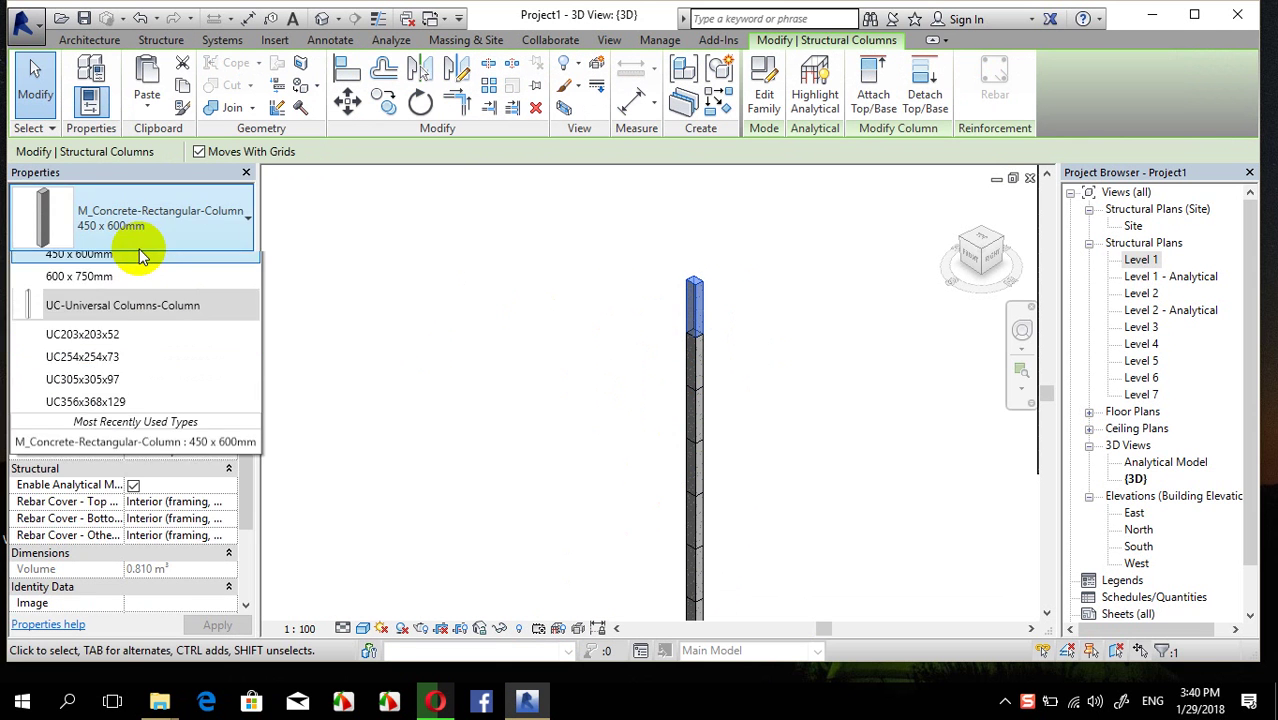
{"action": "left_click", "coordinate": [84, 322]}
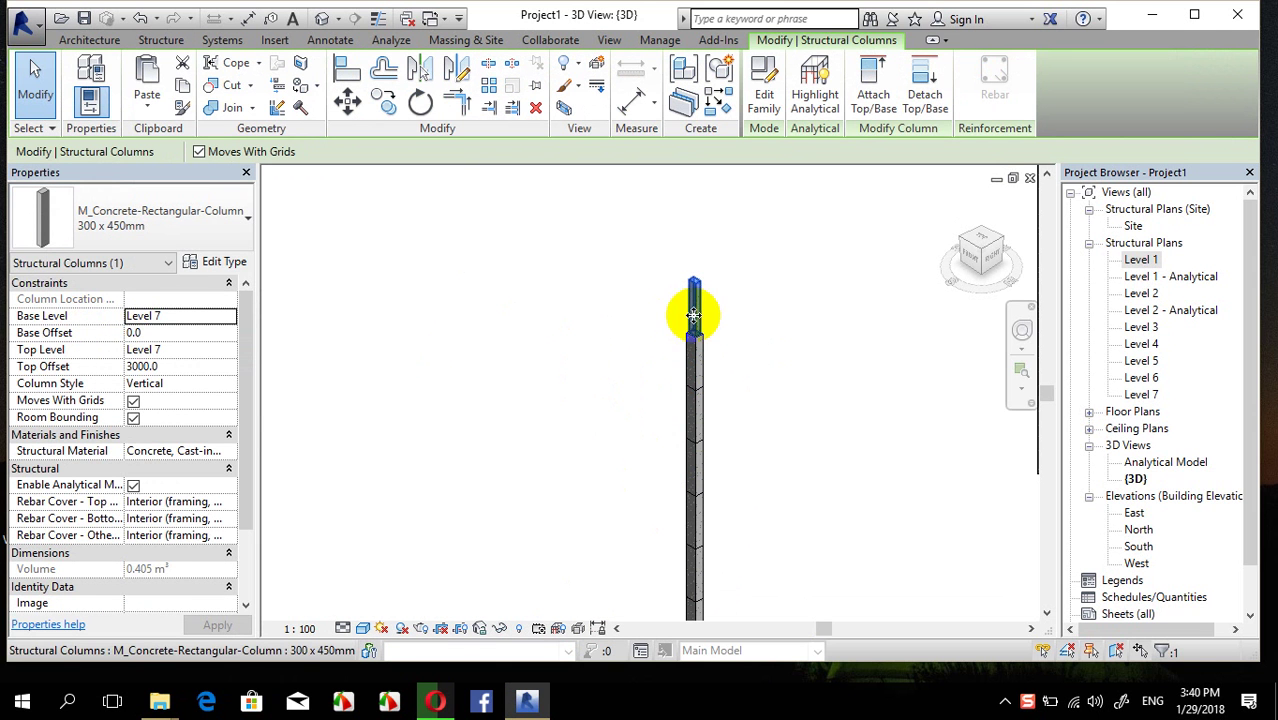
{"action": "scroll", "coordinate": [699, 298], "scroll_direction": "up", "scroll_amount": 5}
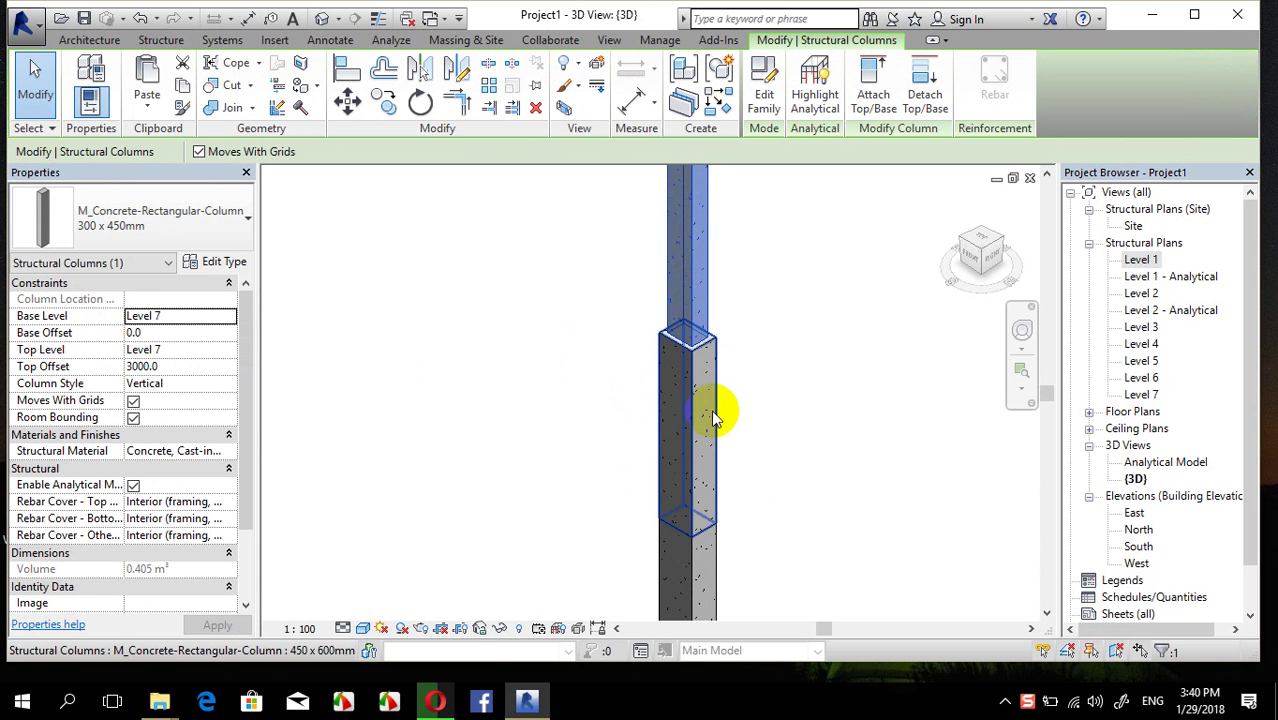
{"action": "left_click", "coordinate": [797, 345]}
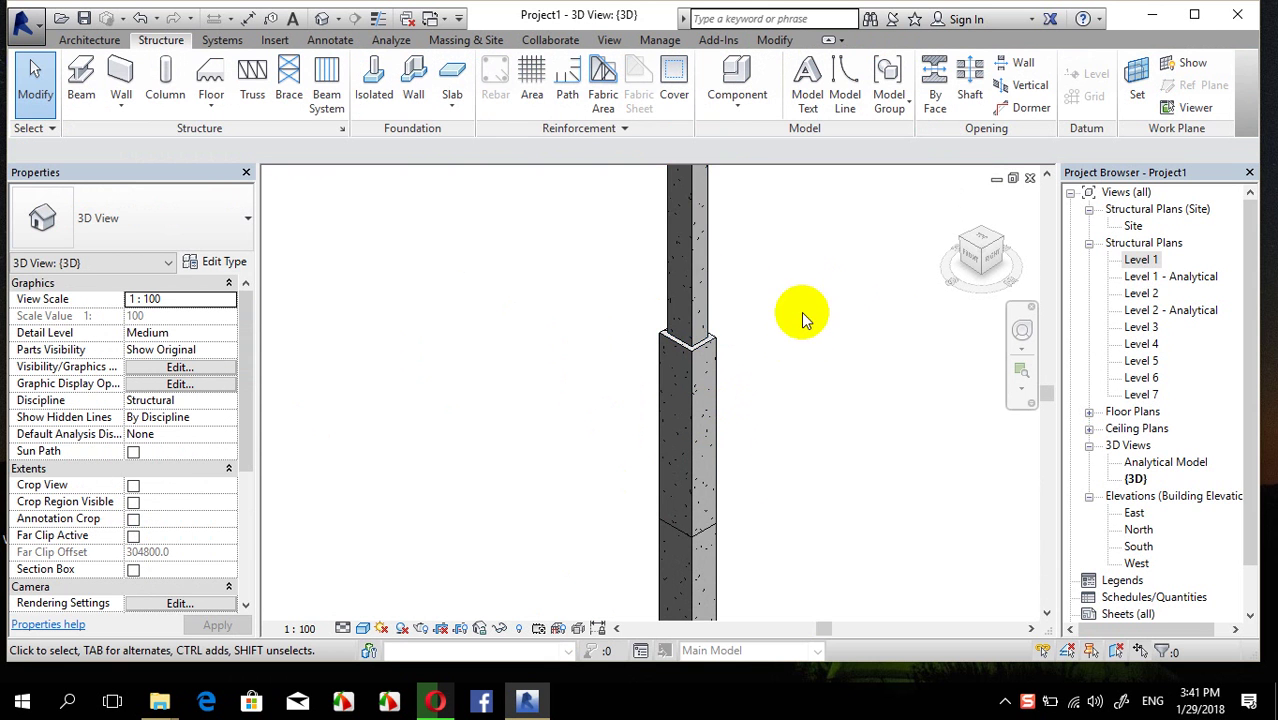
Open the Level 3 structural plan
{"action": "scroll", "coordinate": [761, 349], "scroll_direction": "down", "scroll_amount": 3}
{"action": "middle_click_drag", "start_coordinate": [761, 349], "coordinate": [499, 386]}
{"action": "scroll", "coordinate": [638, 339], "scroll_direction": "down", "scroll_amount": 1}
{"action": "middle_click_drag", "start_coordinate": [638, 339], "coordinate": [571, 365]}
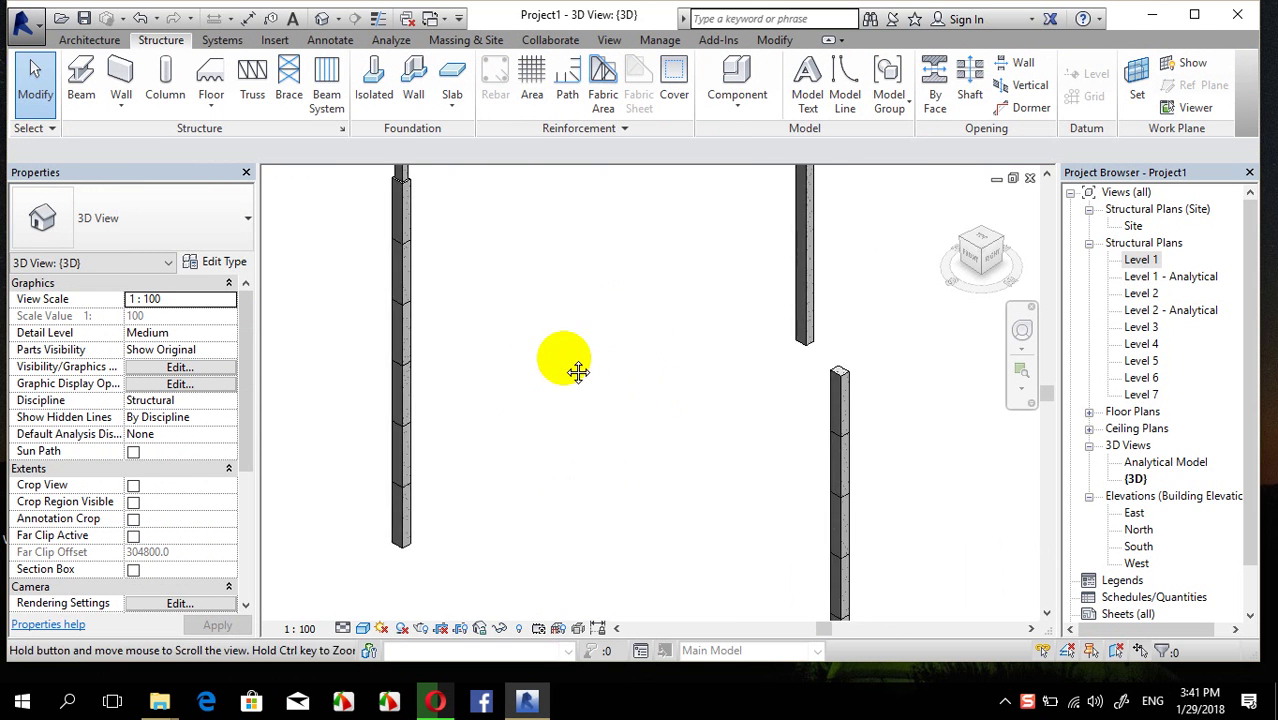
{"action": "scroll", "coordinate": [571, 365], "scroll_direction": "down", "scroll_amount": 1}
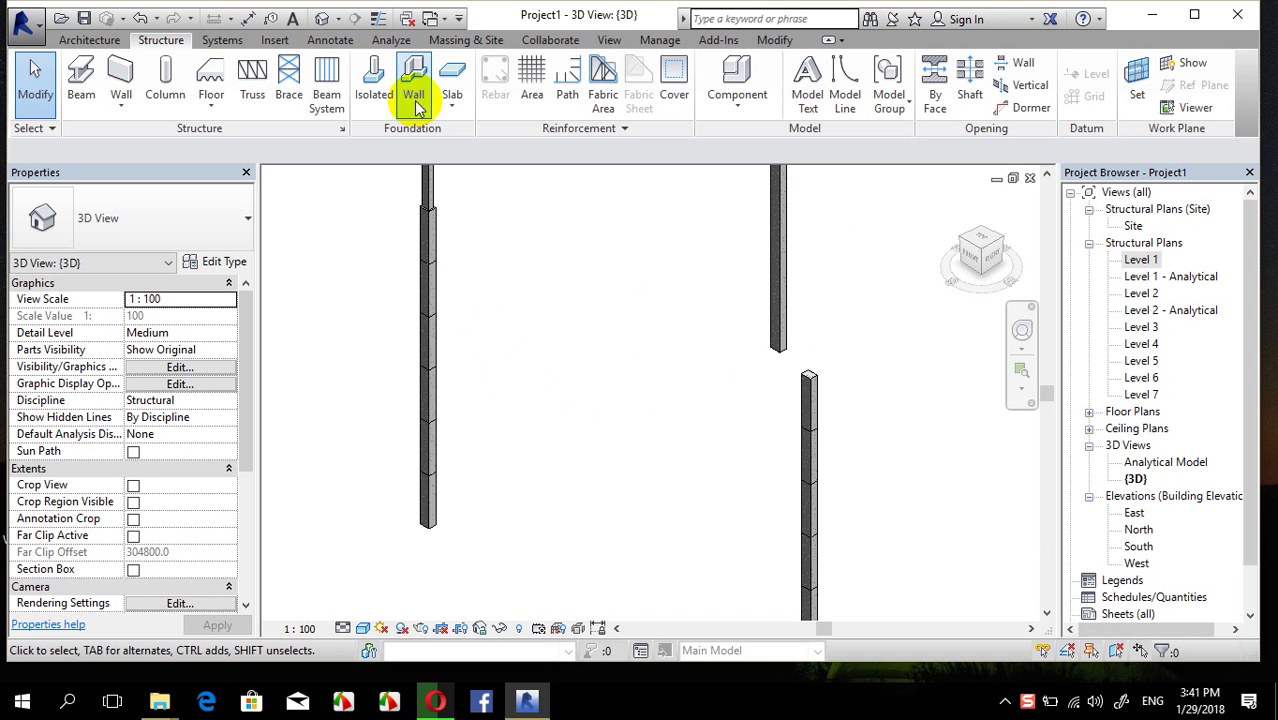
{"action": "left_click", "coordinate": [1141, 293]}
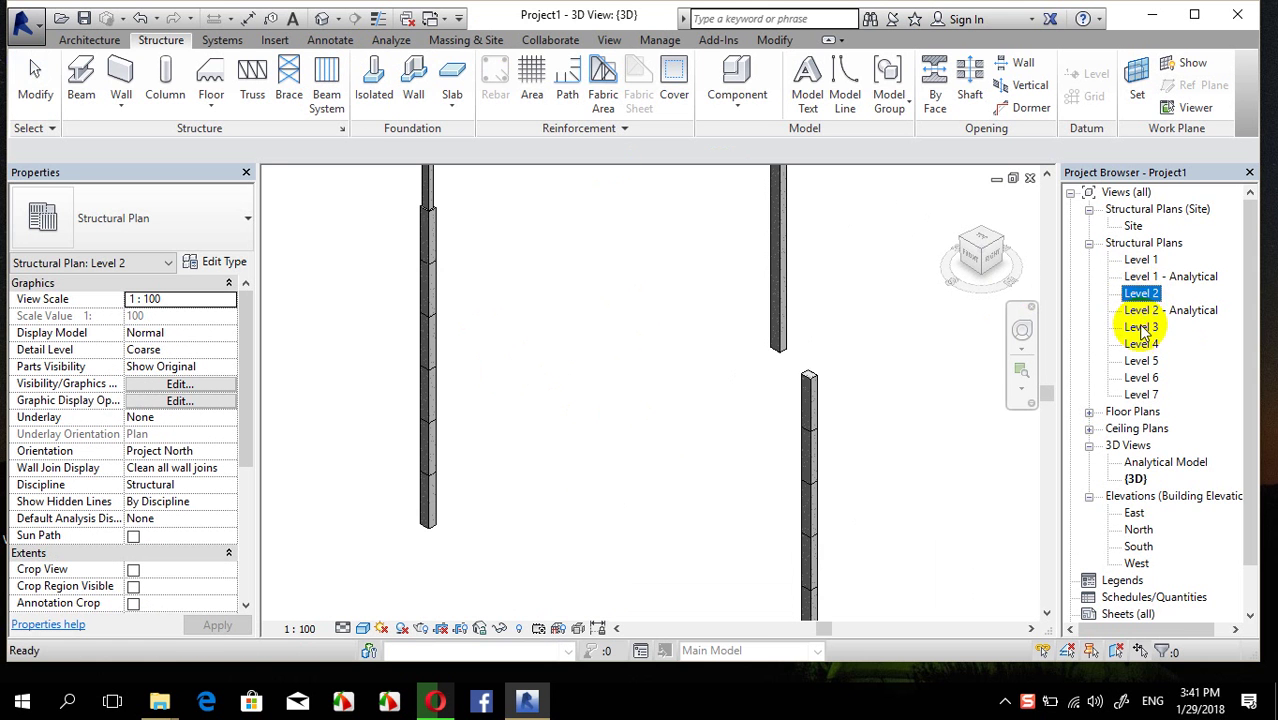
{"action": "double_click", "coordinate": [1141, 327]}
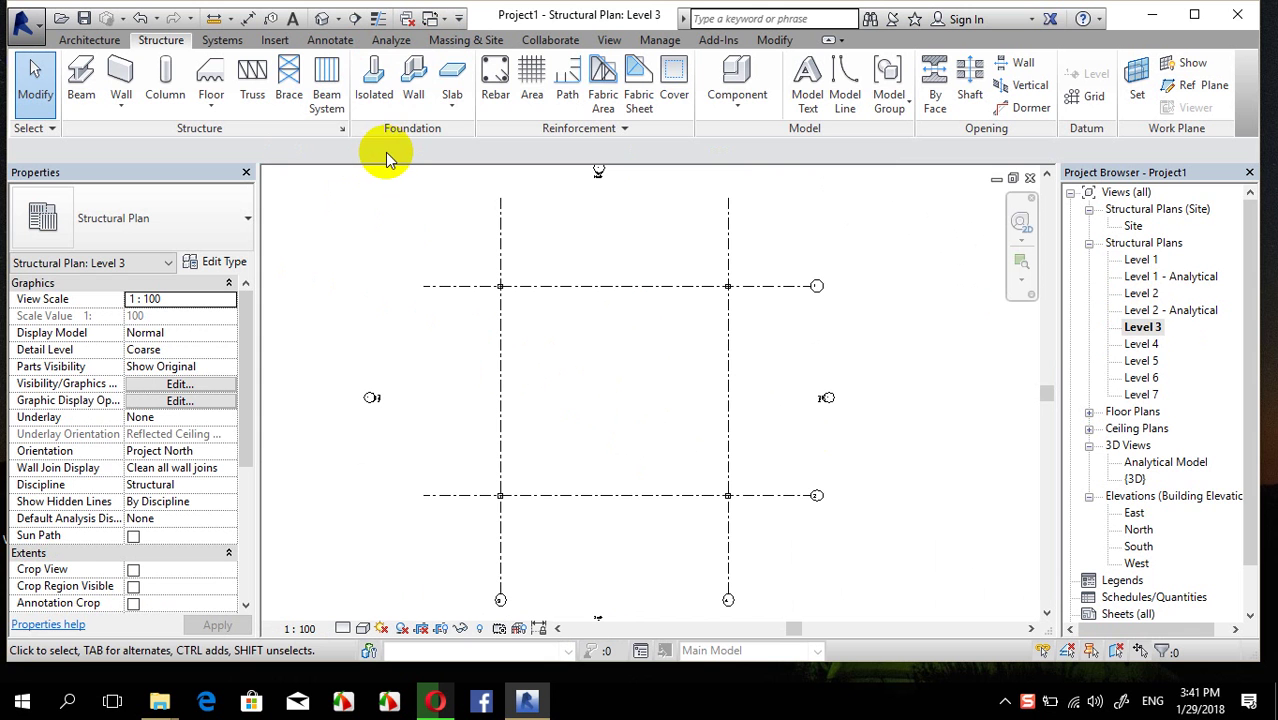
Start an isolated foundation and duplicate the M_Footing-Rectangular 1800 x 1200 x 450mm type as "footing 2500*2500*600"
{"action": "left_click", "coordinate": [373, 72]}
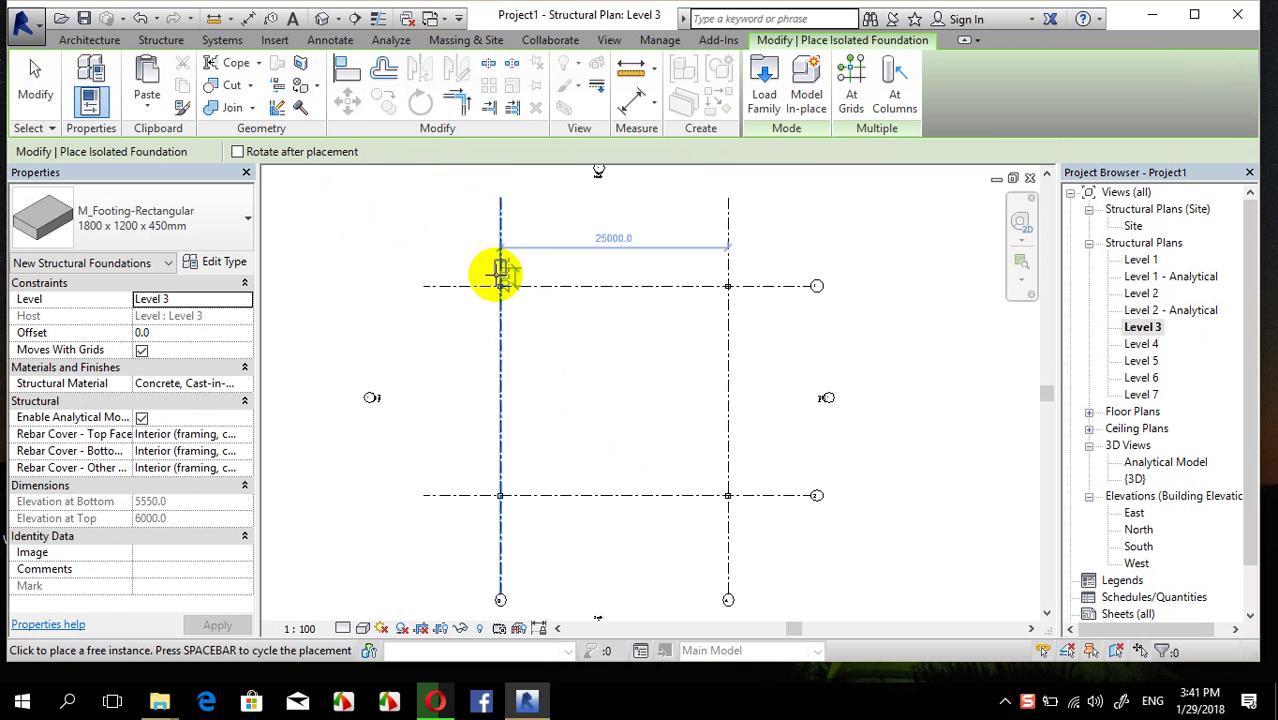
{"action": "scroll", "coordinate": [456, 266], "scroll_direction": "up", "scroll_amount": 2}
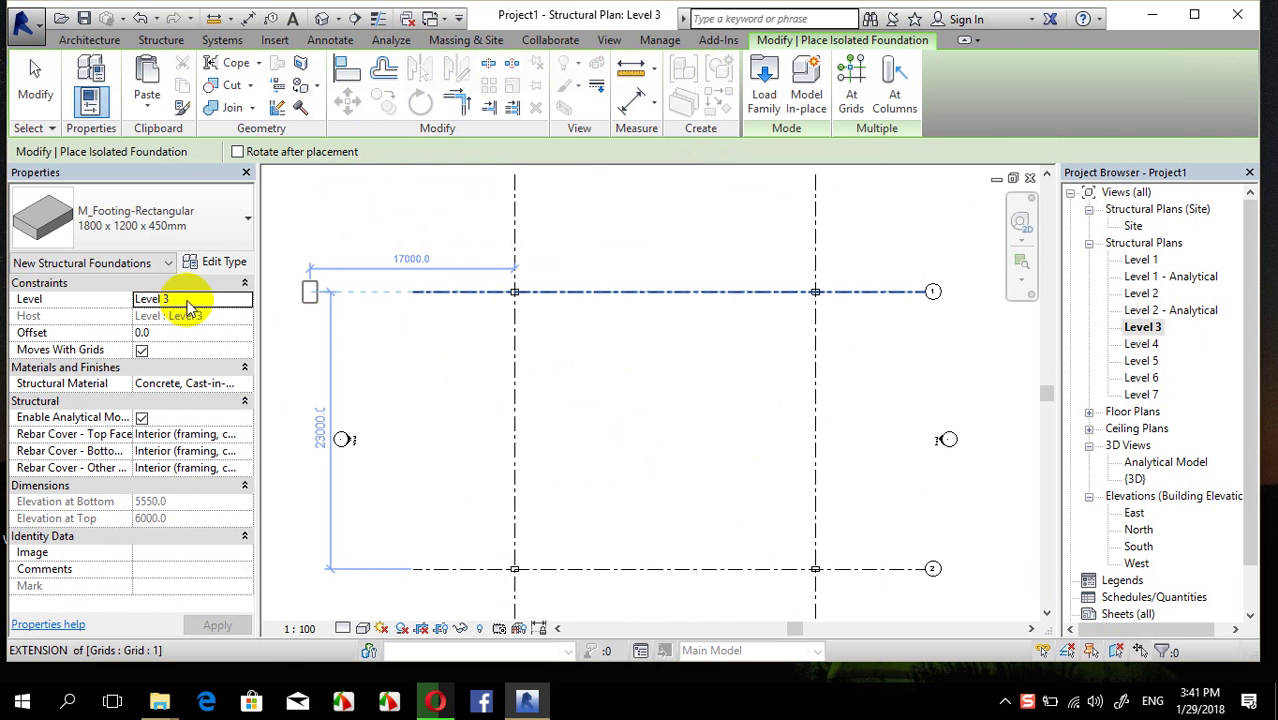
{"action": "left_click", "coordinate": [166, 262]}
{"action": "left_click", "coordinate": [210, 228]}
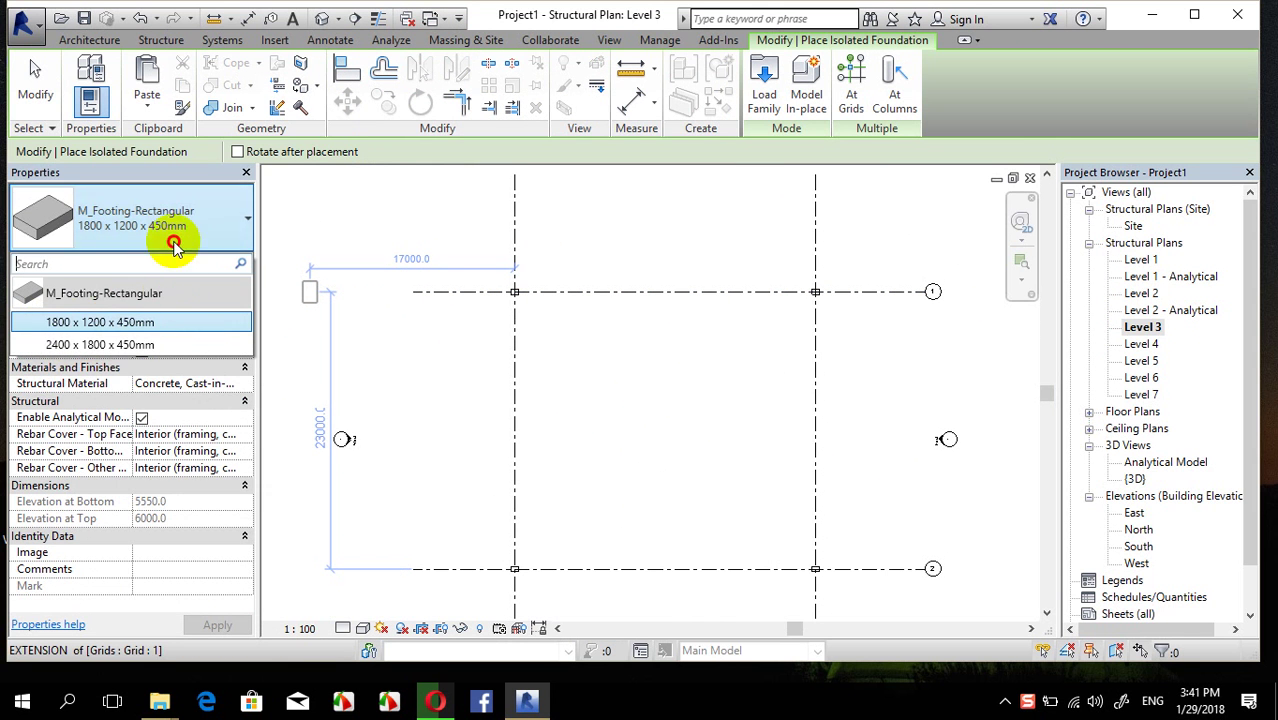
{"action": "left_click", "coordinate": [209, 230]}
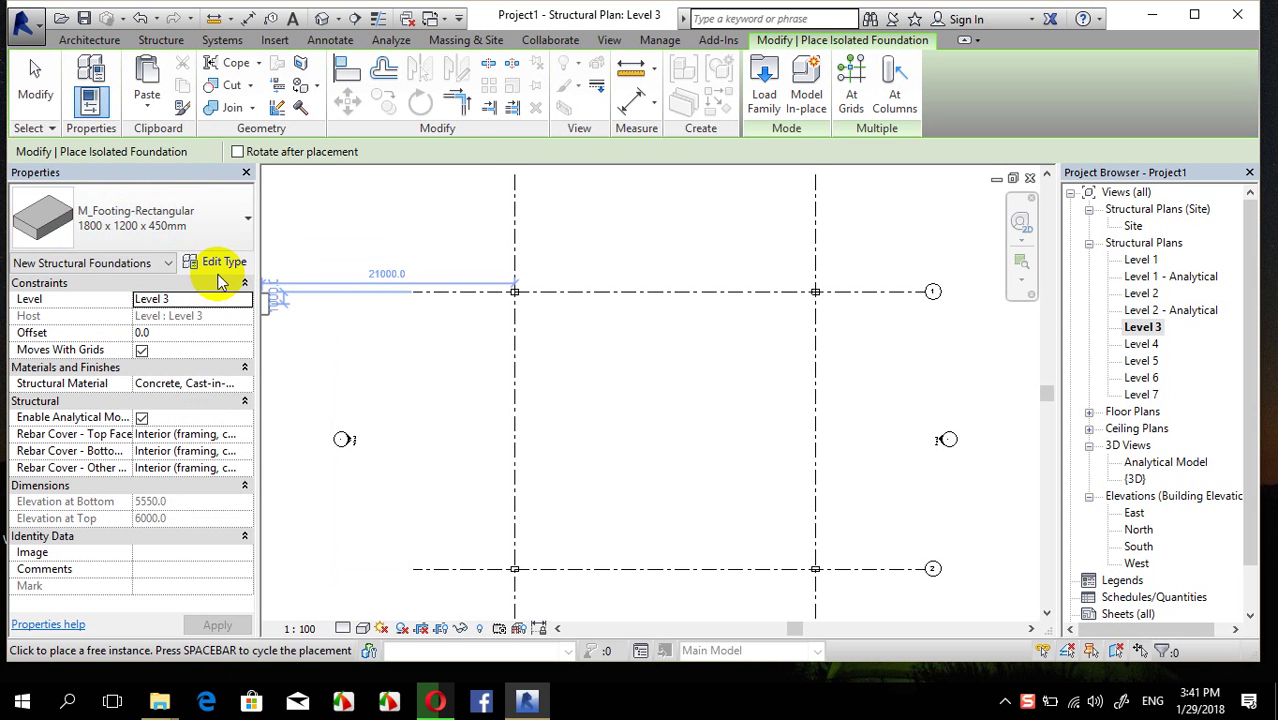
{"action": "left_click", "coordinate": [219, 266]}
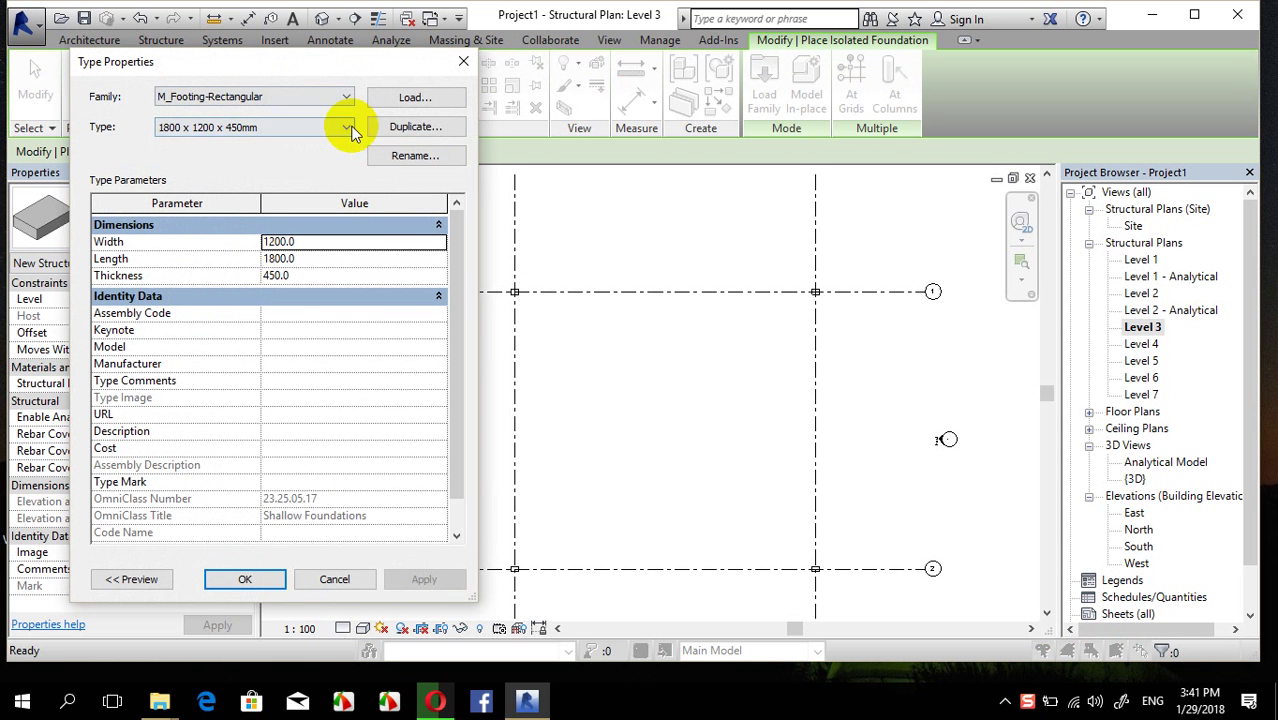
{"action": "left_click", "coordinate": [407, 131]}
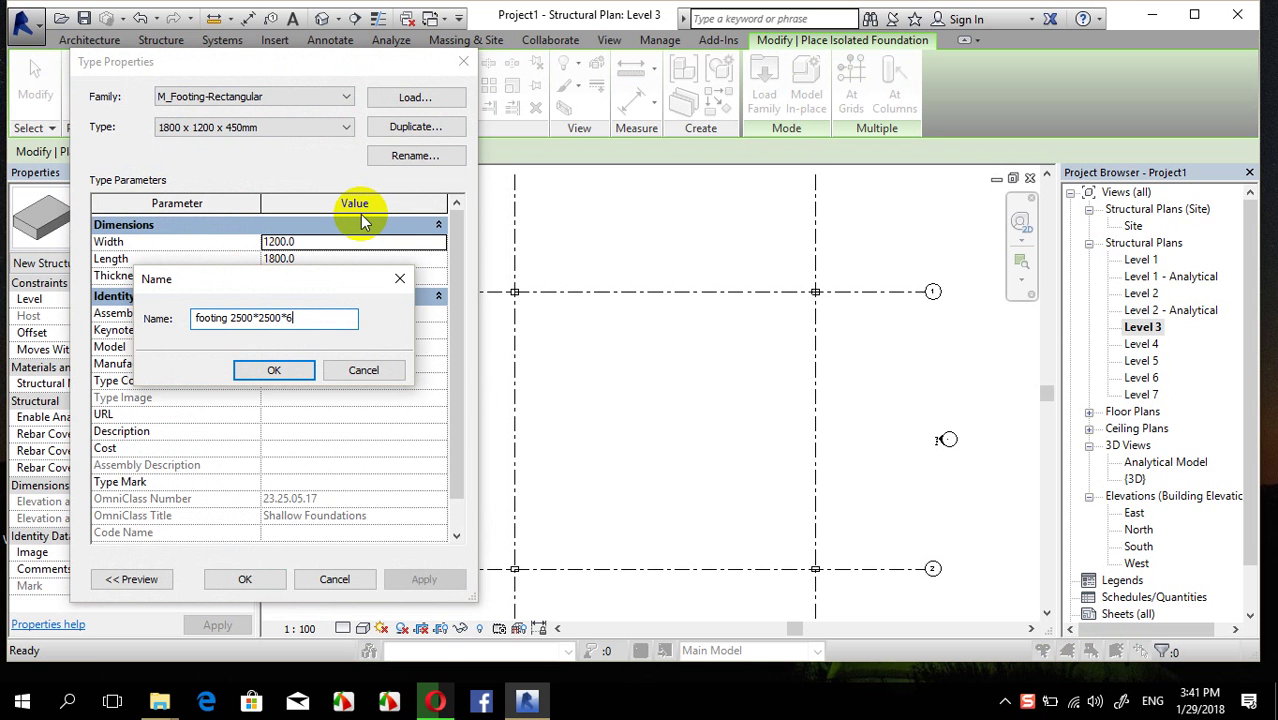
{"action": "left_click", "coordinate": [278, 367]}
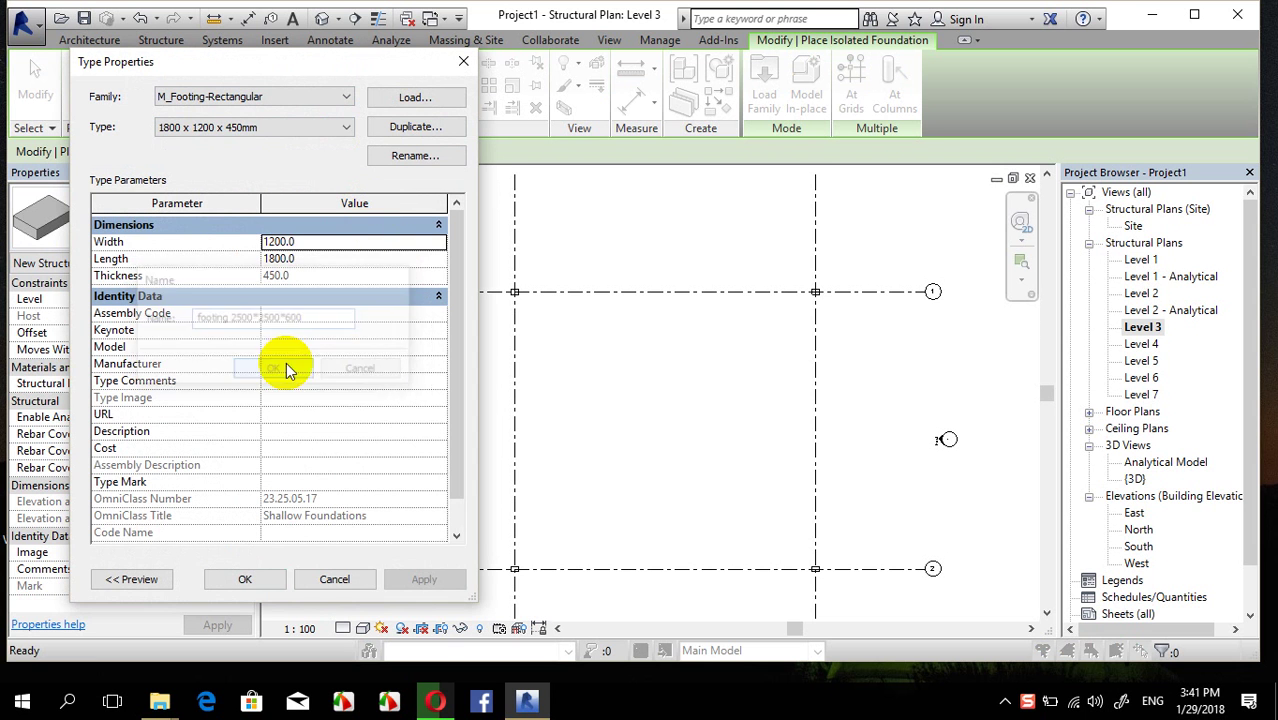
Set the new footing type's width and length to 2500 and its thickness to 600
{"action": "left_click", "coordinate": [323, 243]}
{"action": "type", "text": "250"}
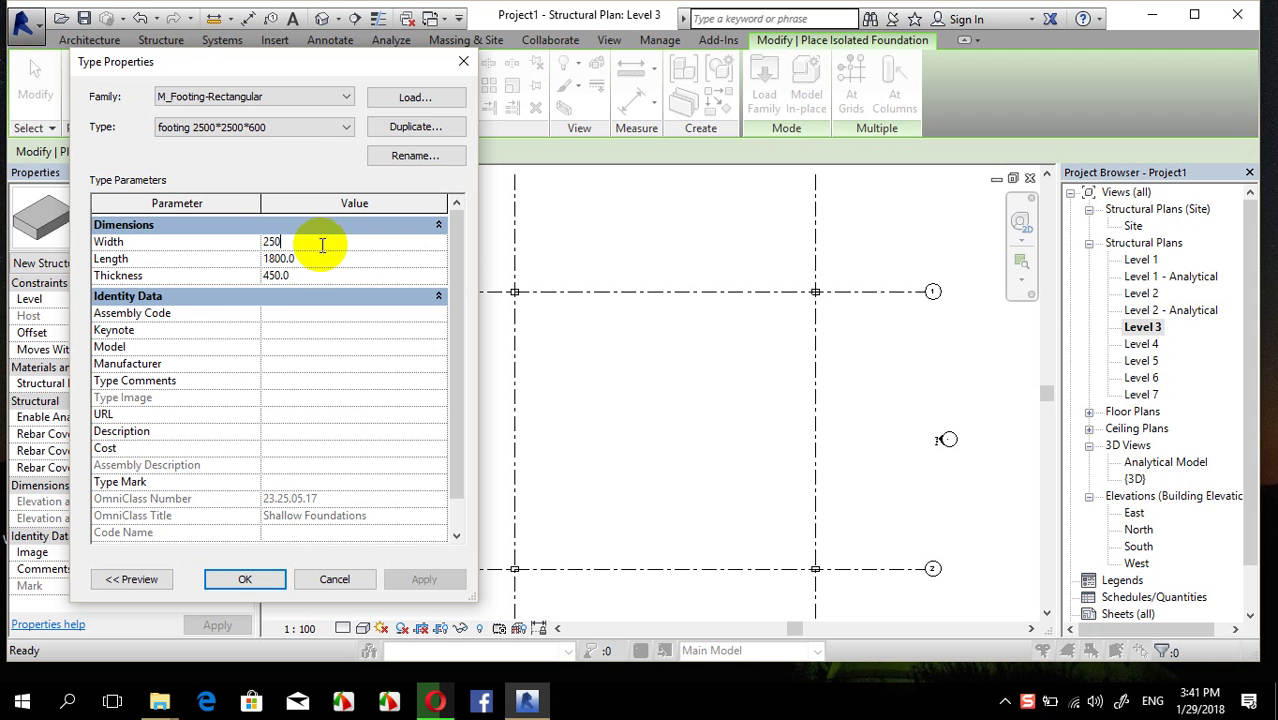
{"action": "type", "text": "0"}
{"action": "left_click", "coordinate": [323, 252]}
{"action": "type", "text": "250"}
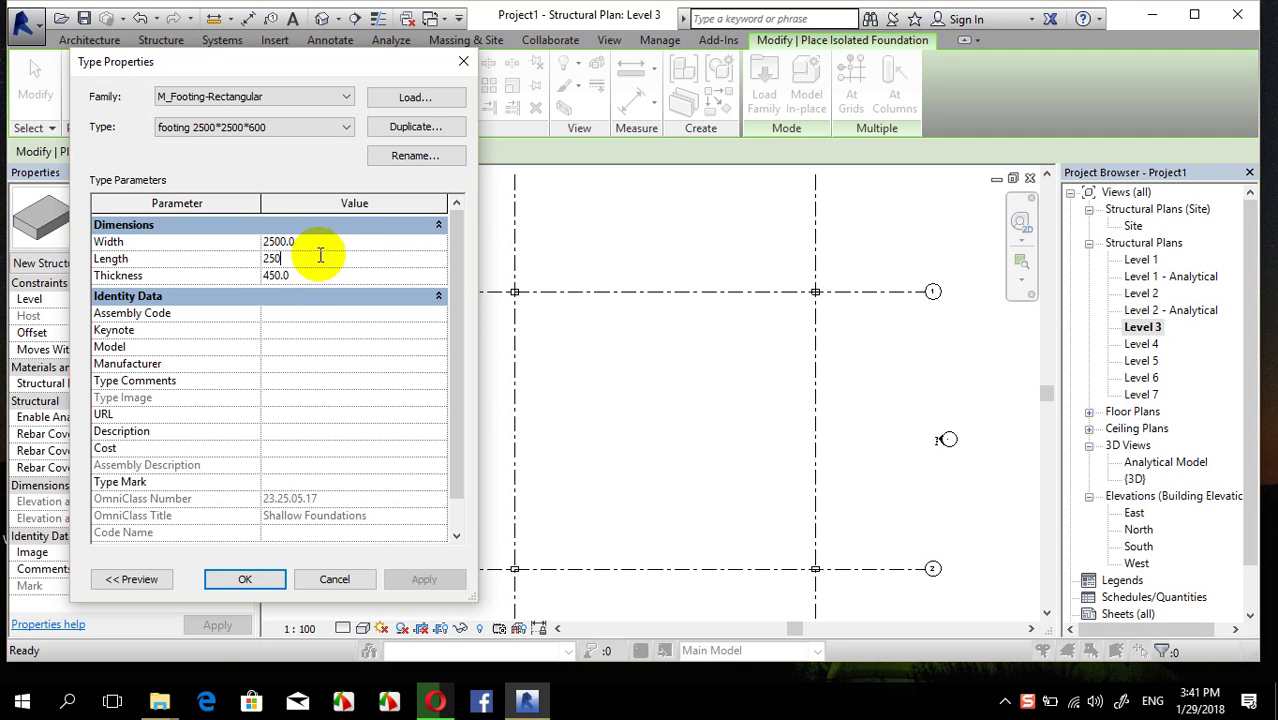
{"action": "type", "text": "0"}
{"action": "left_click", "coordinate": [308, 272]}
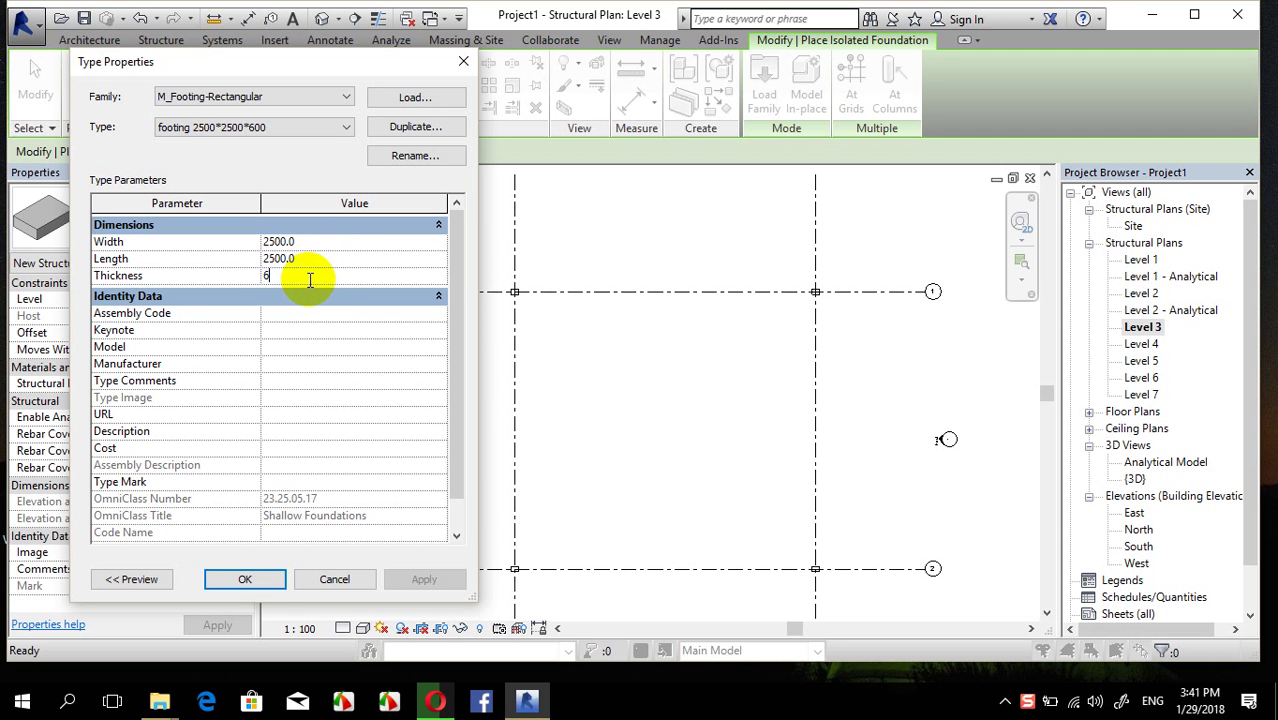
{"action": "type", "text": "600"}
{"action": "left_click", "coordinate": [245, 579]}
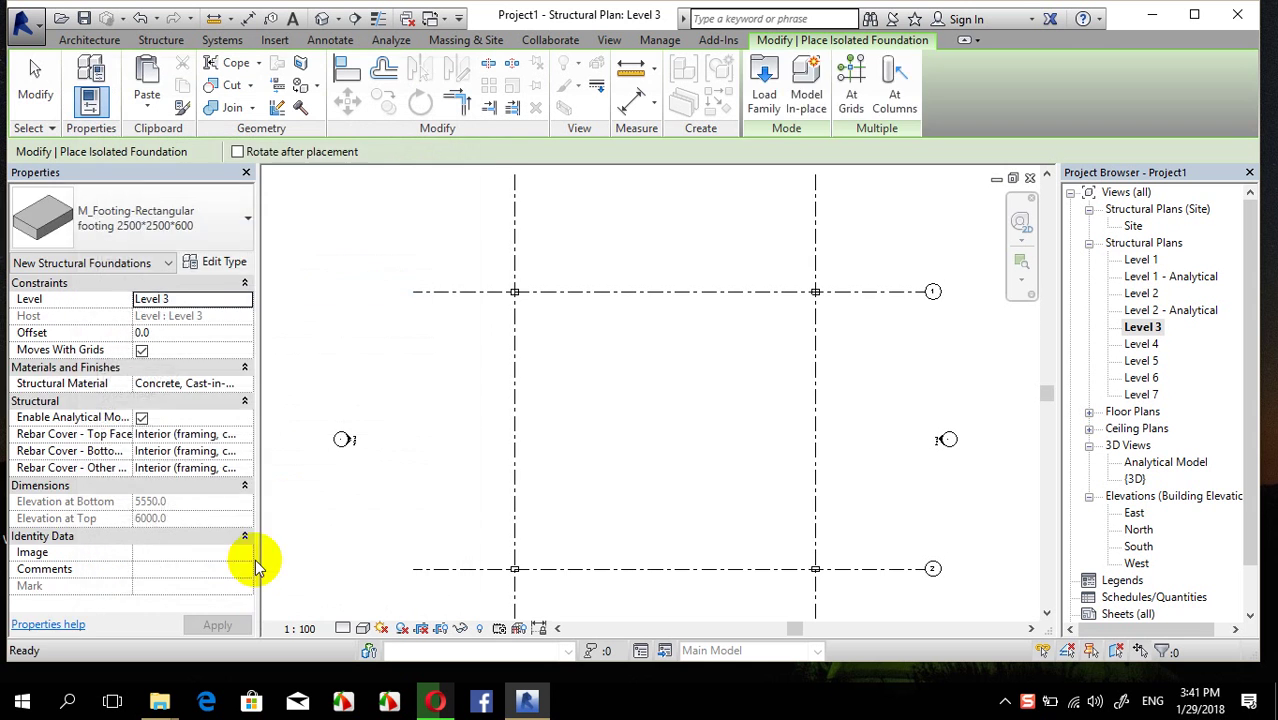
Place a 2500*2500*600 footing at the columns where the westernmost vertical grid crosses grid 1 and grid 2
{"action": "scroll", "coordinate": [515, 292], "scroll_direction": "up", "scroll_amount": 5}
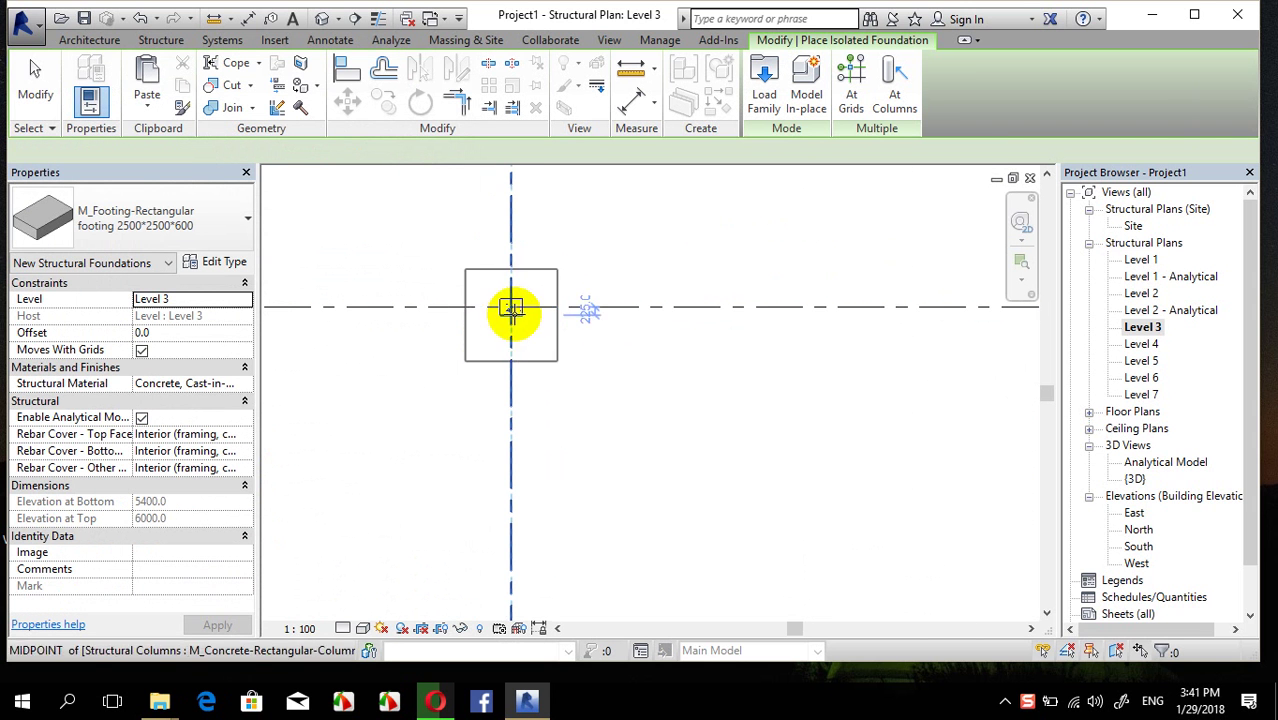
{"action": "left_click", "coordinate": [511, 307]}
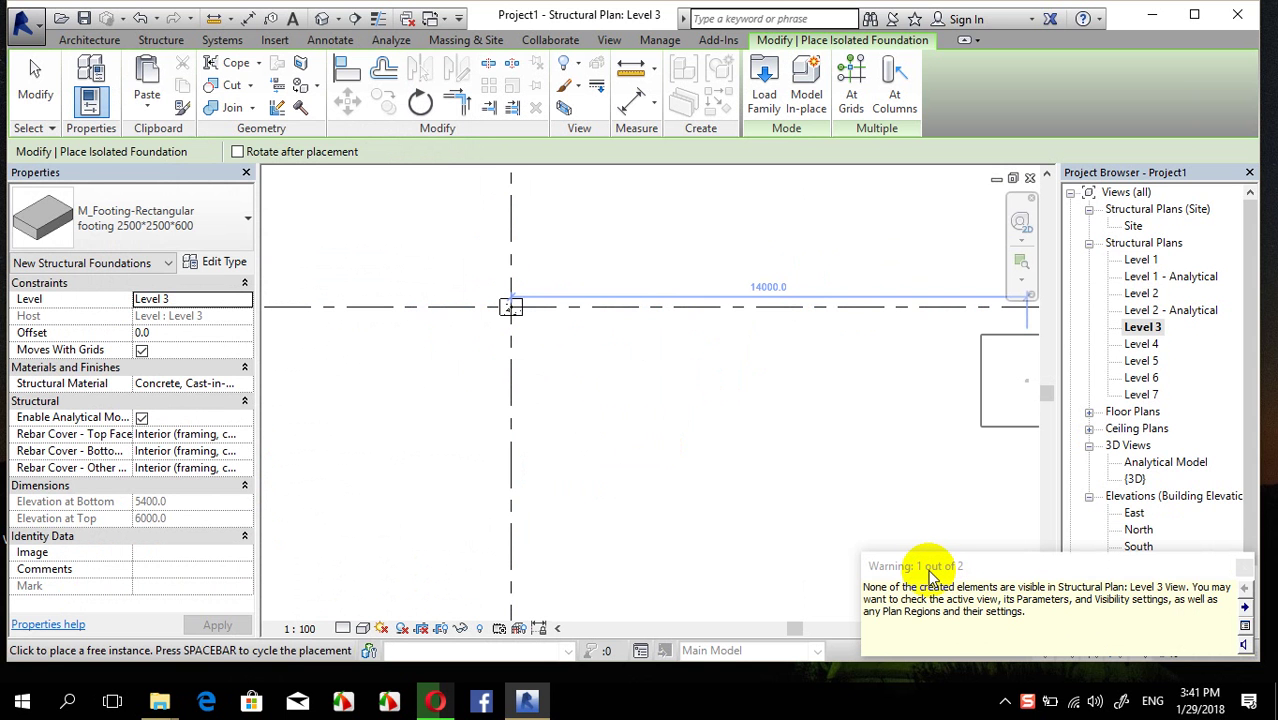
{"action": "middle_click_drag", "start_coordinate": [679, 300], "coordinate": [661, 203]}
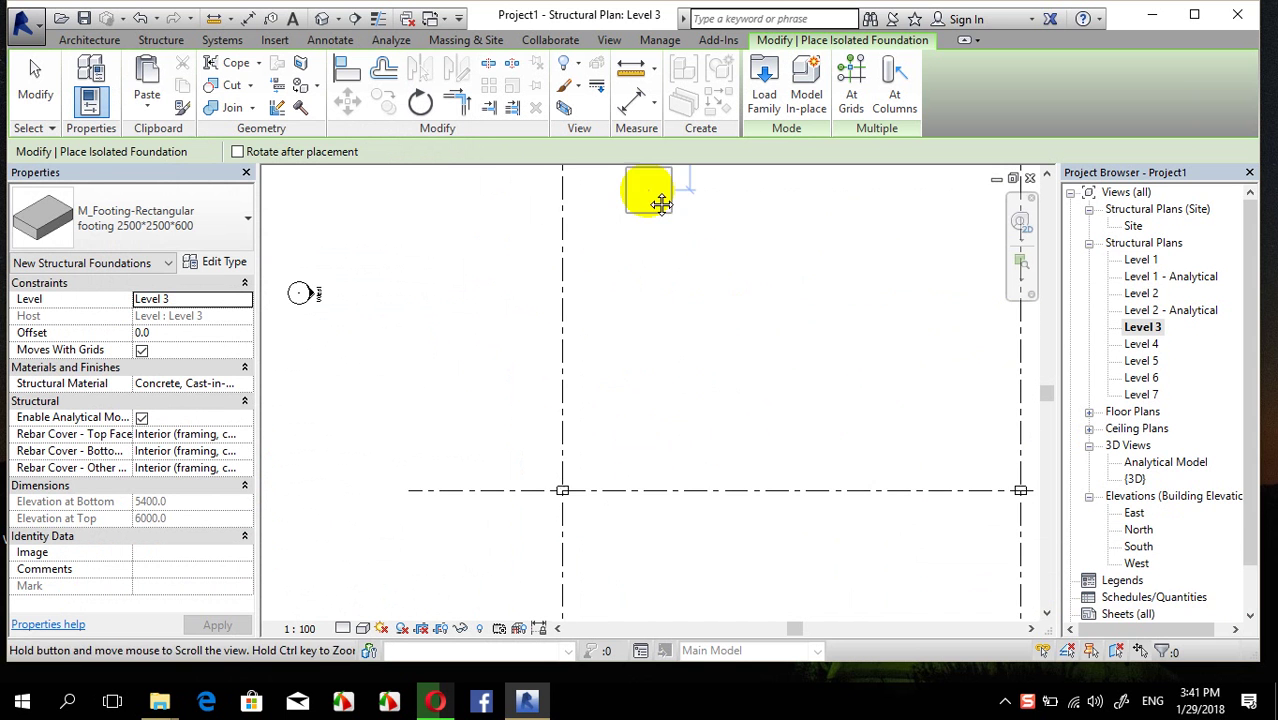
{"action": "left_click", "coordinate": [561, 500]}
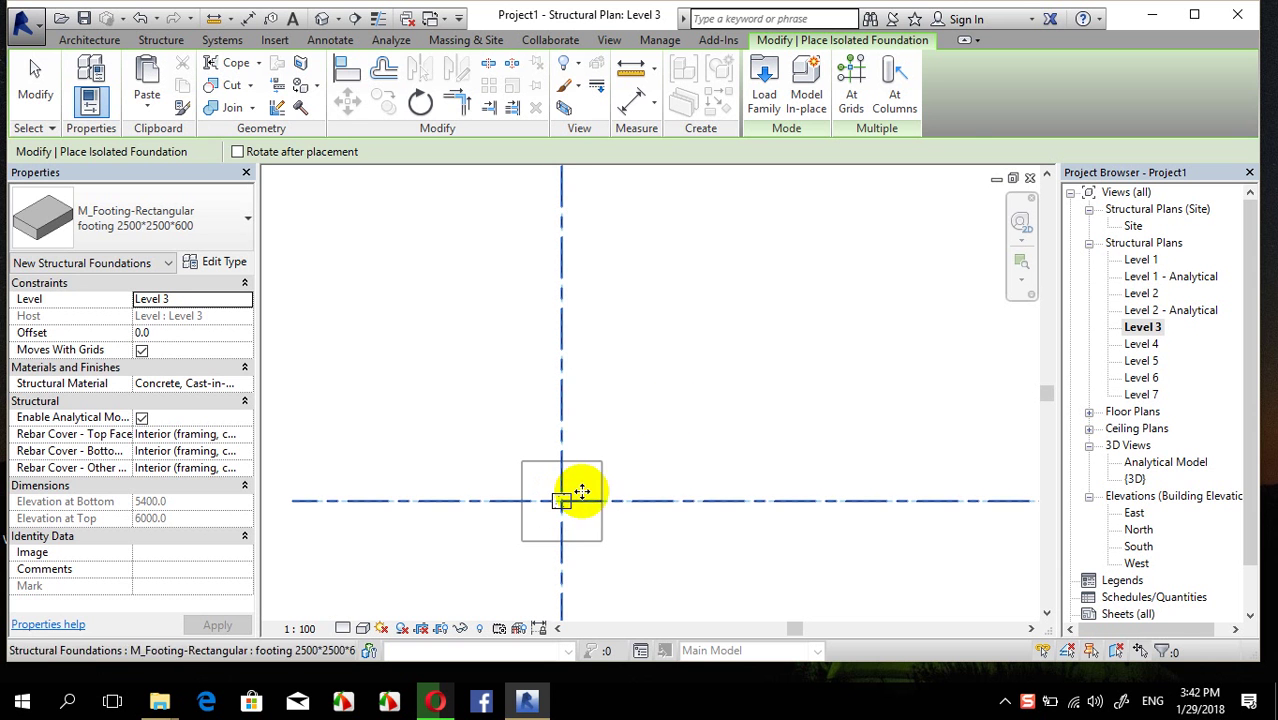
{"action": "key", "text": "Escape"}
{"action": "key", "text": "Escape"}
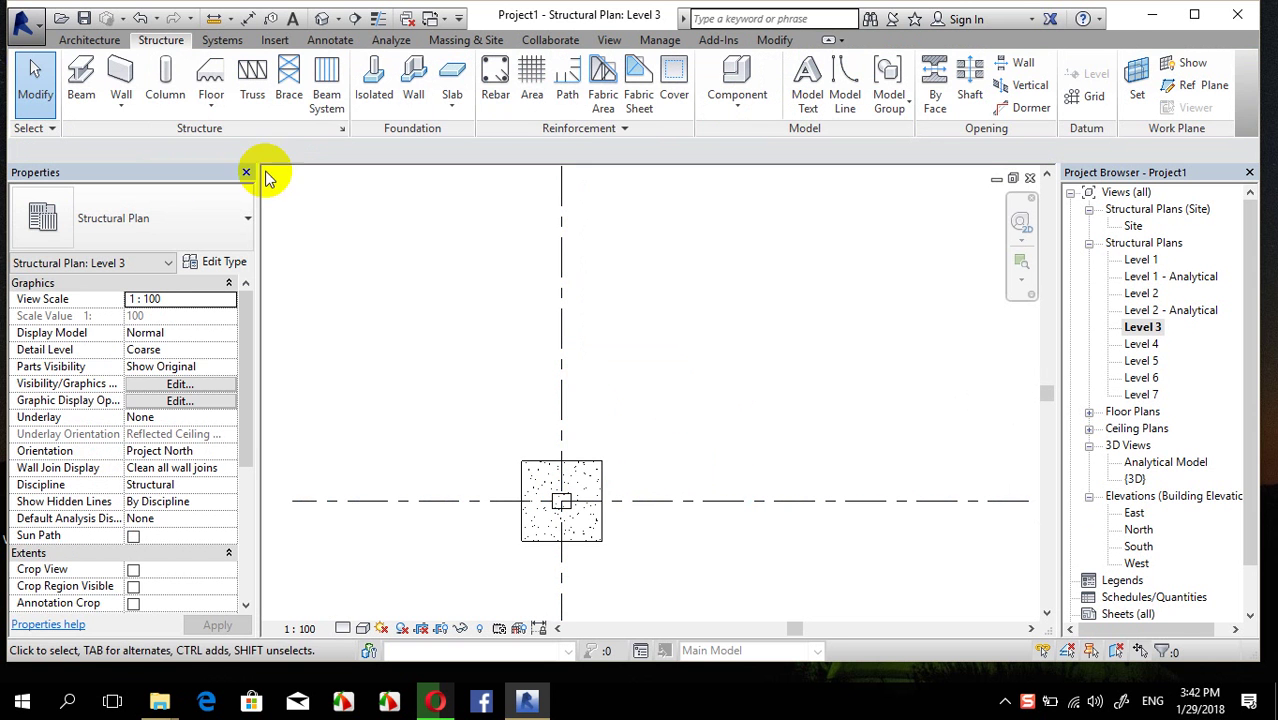
Open the default 3D view and compare where the footings sit on the continuous column and on the level-by-level stack
{"action": "left_click", "coordinate": [322, 18]}
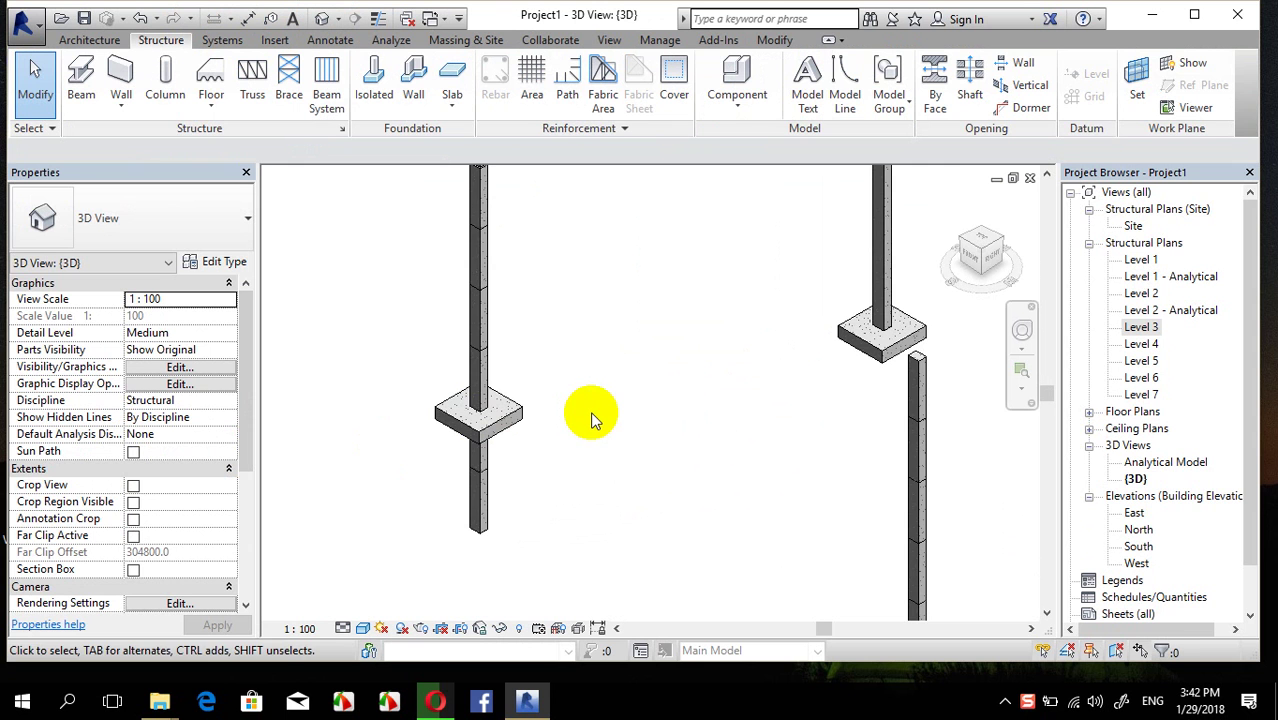
{"action": "scroll", "coordinate": [445, 435], "scroll_direction": "up", "scroll_amount": 2}
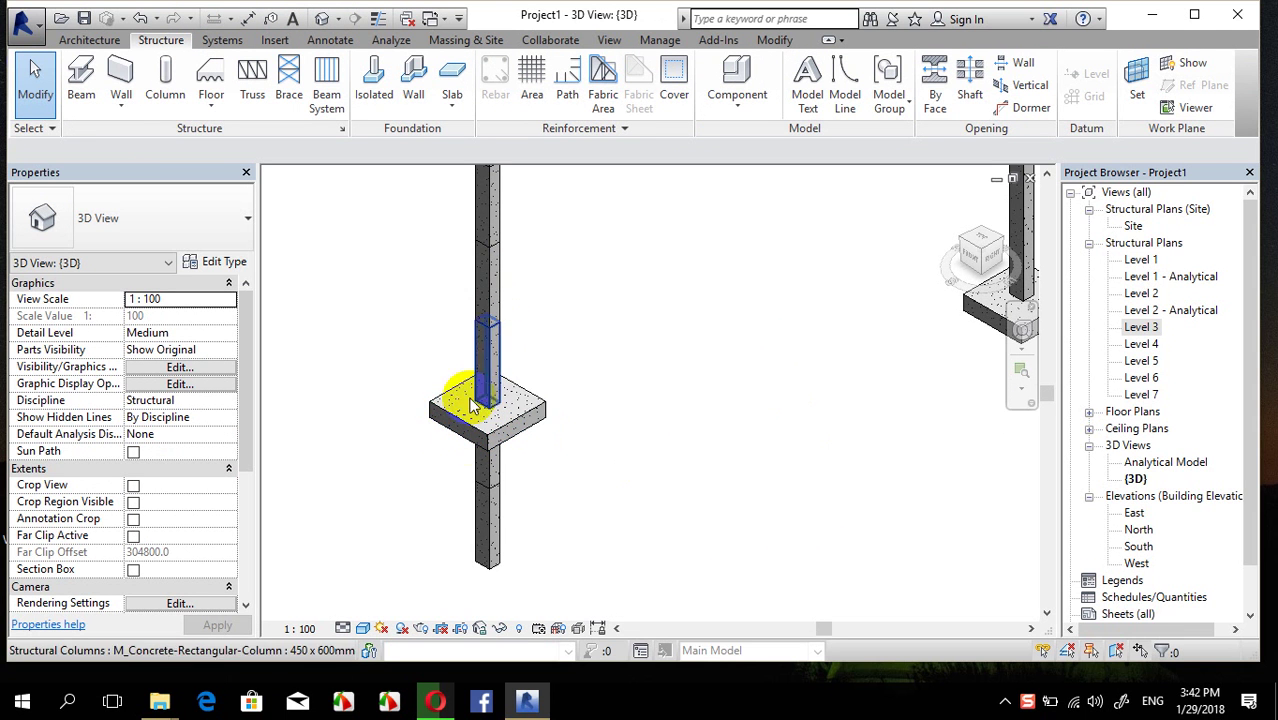
{"action": "middle_click_drag", "start_coordinate": [460, 468], "coordinate": [712, 416]}
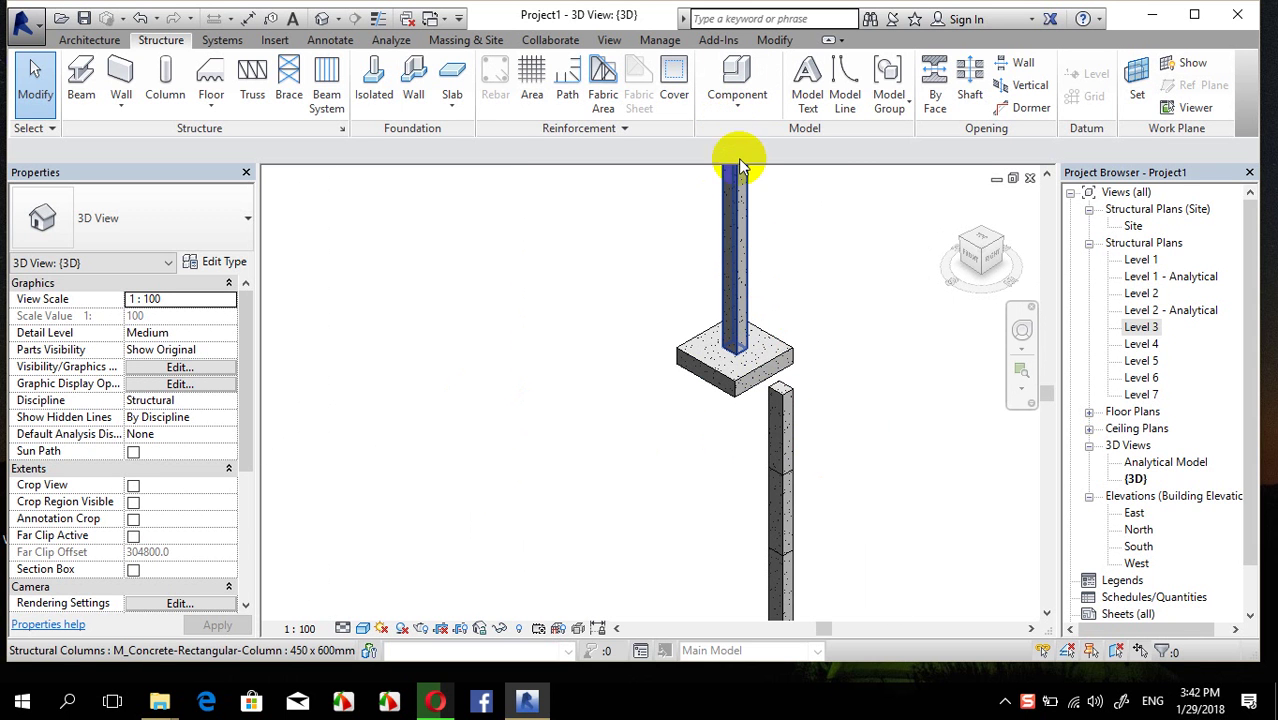
{"action": "left_click", "coordinate": [740, 390]}
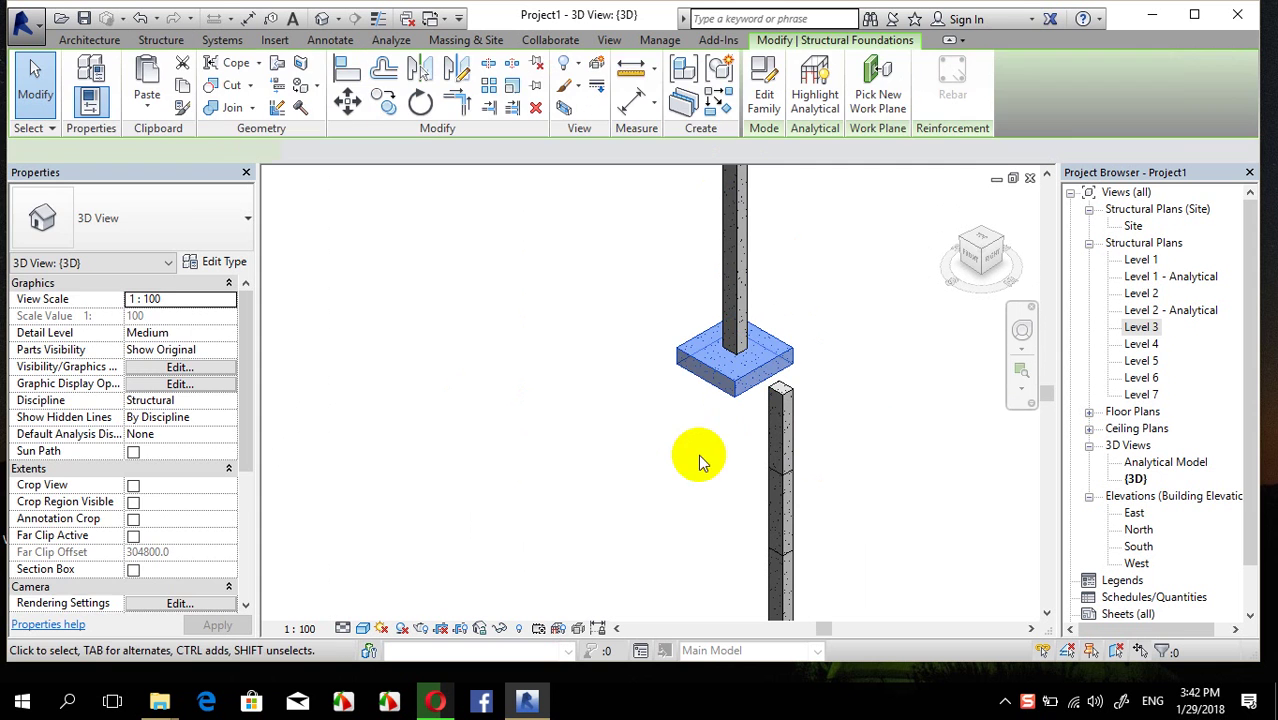
{"action": "left_click", "coordinate": [584, 411]}
{"action": "middle_click_drag", "start_coordinate": [554, 440], "coordinate": [396, 472]}
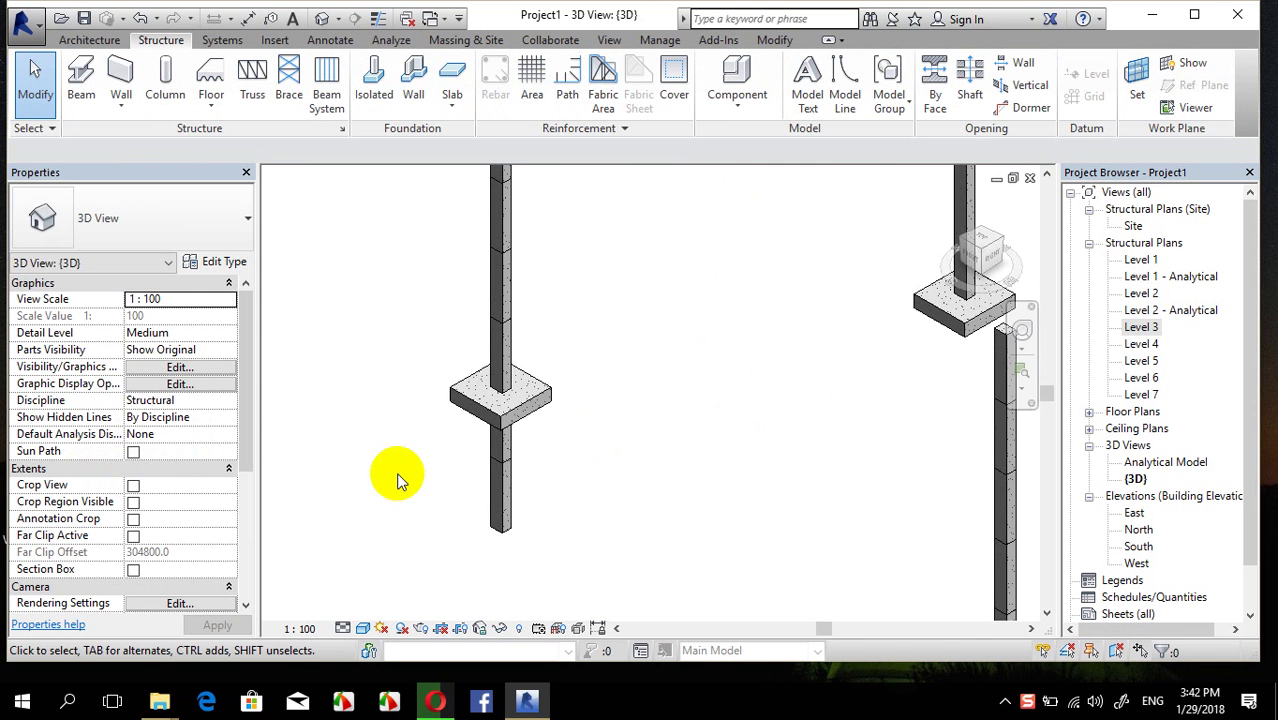
Delete the footing placed partway up the level-by-level column stack on grid 2
{"action": "left_click", "coordinate": [502, 432]}
{"action": "key", "text": "Delete"}
{"action": "middle_click_drag", "start_coordinate": [765, 414], "coordinate": [617, 460]}
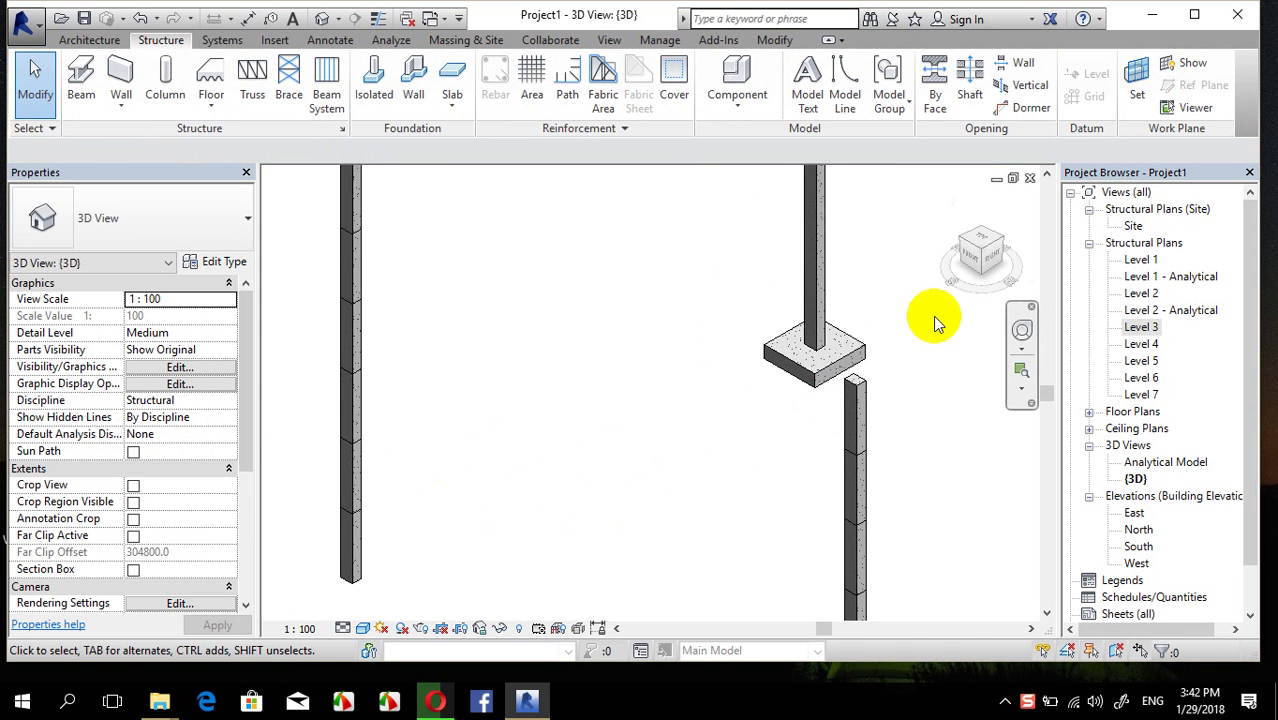
Open the Level 1 structural plan and check the base offset of the column where grid 1 crosses grid 3
{"action": "scroll", "coordinate": [890, 290], "scroll_direction": "up", "scroll_amount": 1}
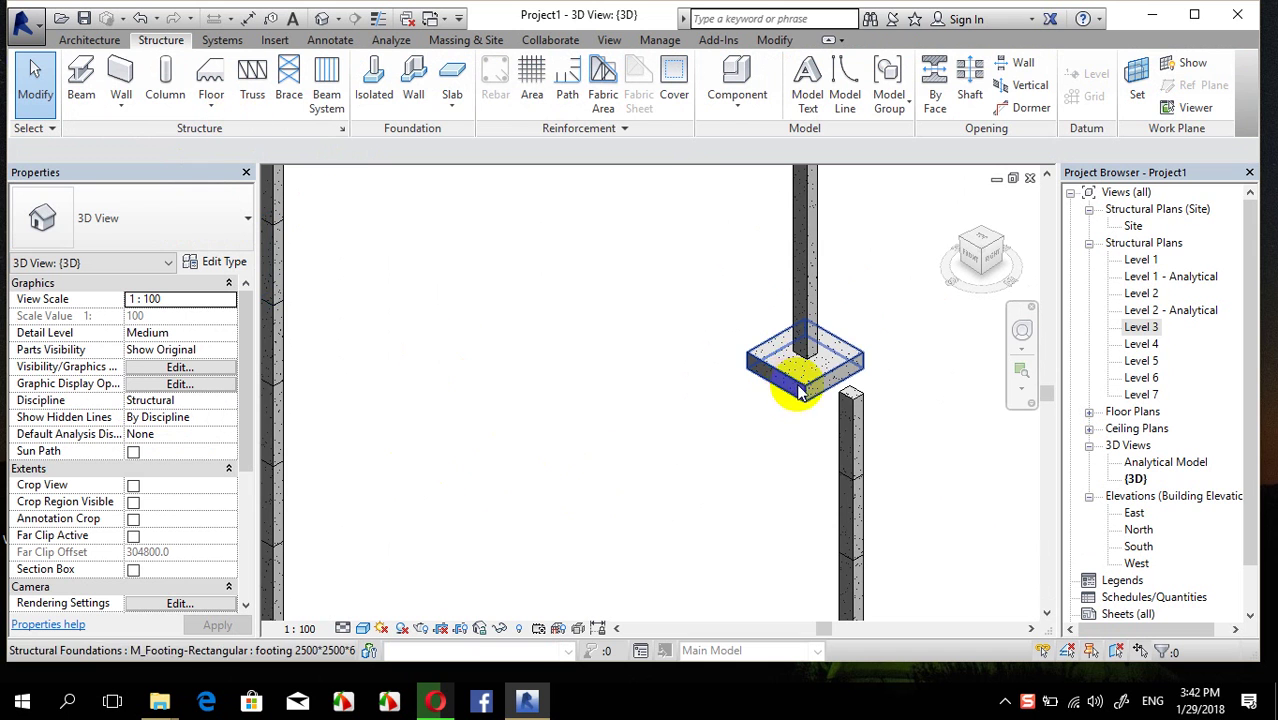
{"action": "left_click", "coordinate": [1150, 261]}
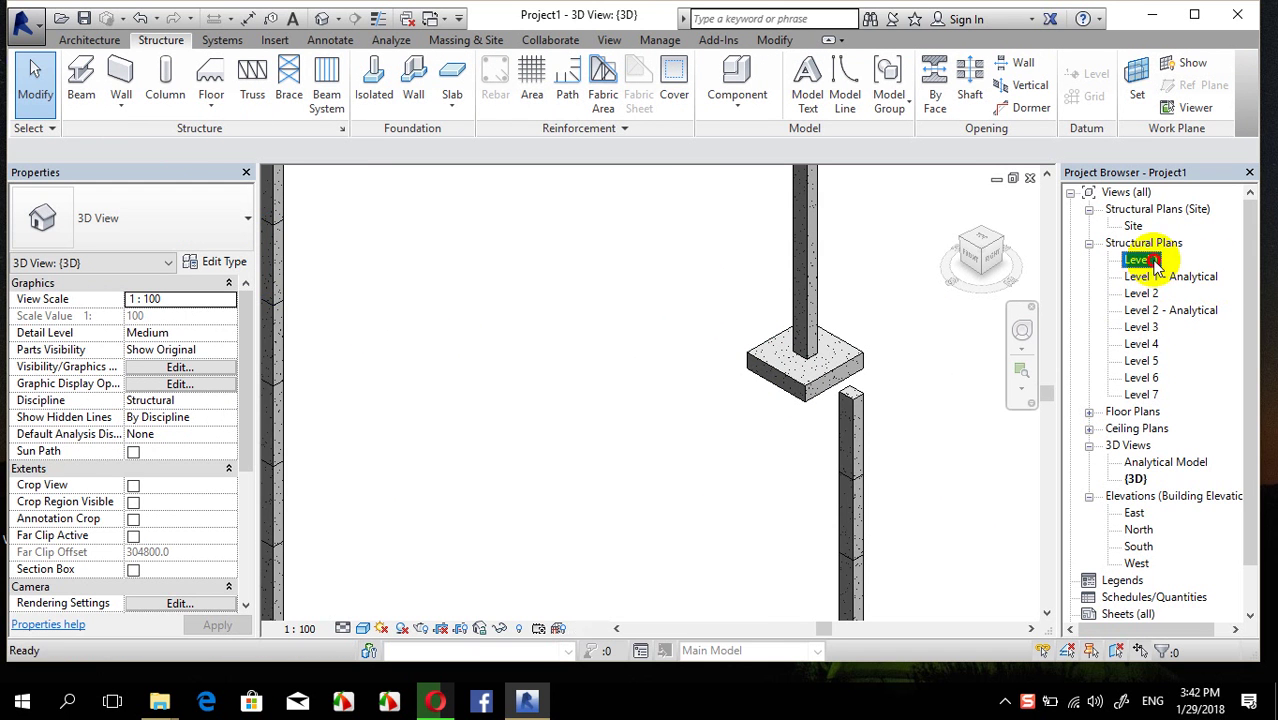
{"action": "double_click", "coordinate": [1150, 261]}
{"action": "scroll", "coordinate": [491, 277], "scroll_direction": "up", "scroll_amount": 5}
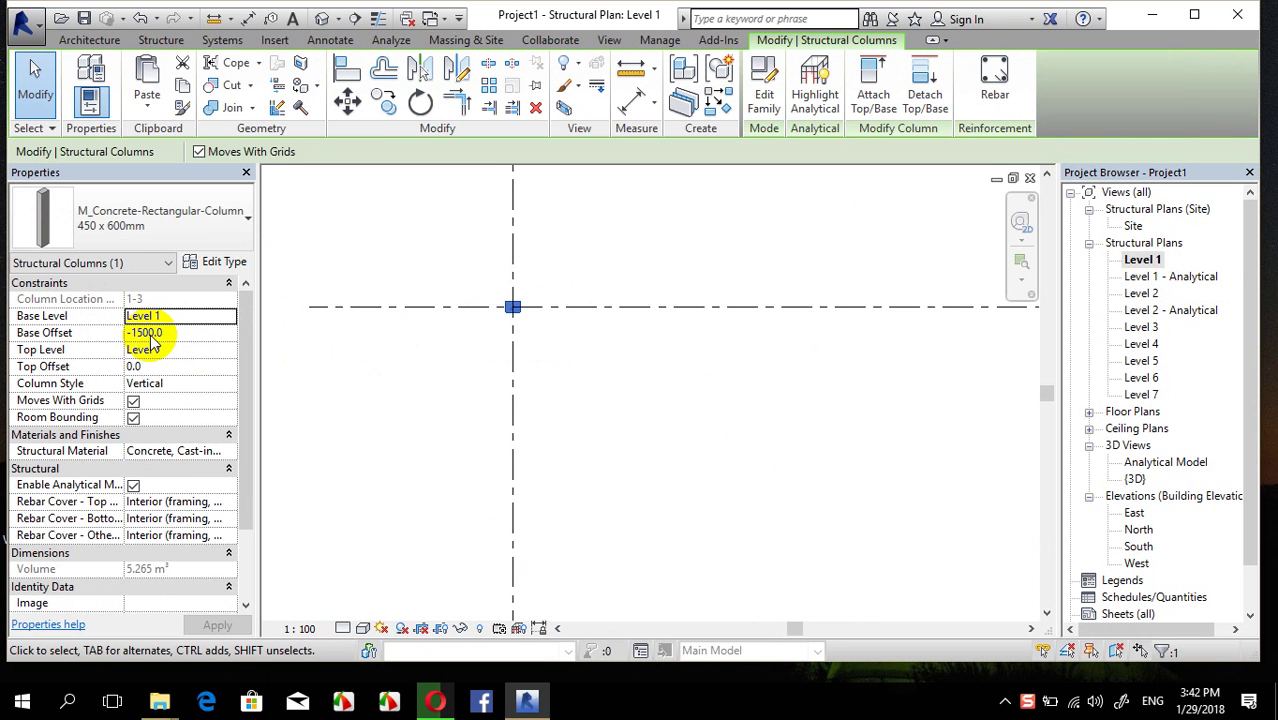
{"action": "left_click", "coordinate": [692, 458]}
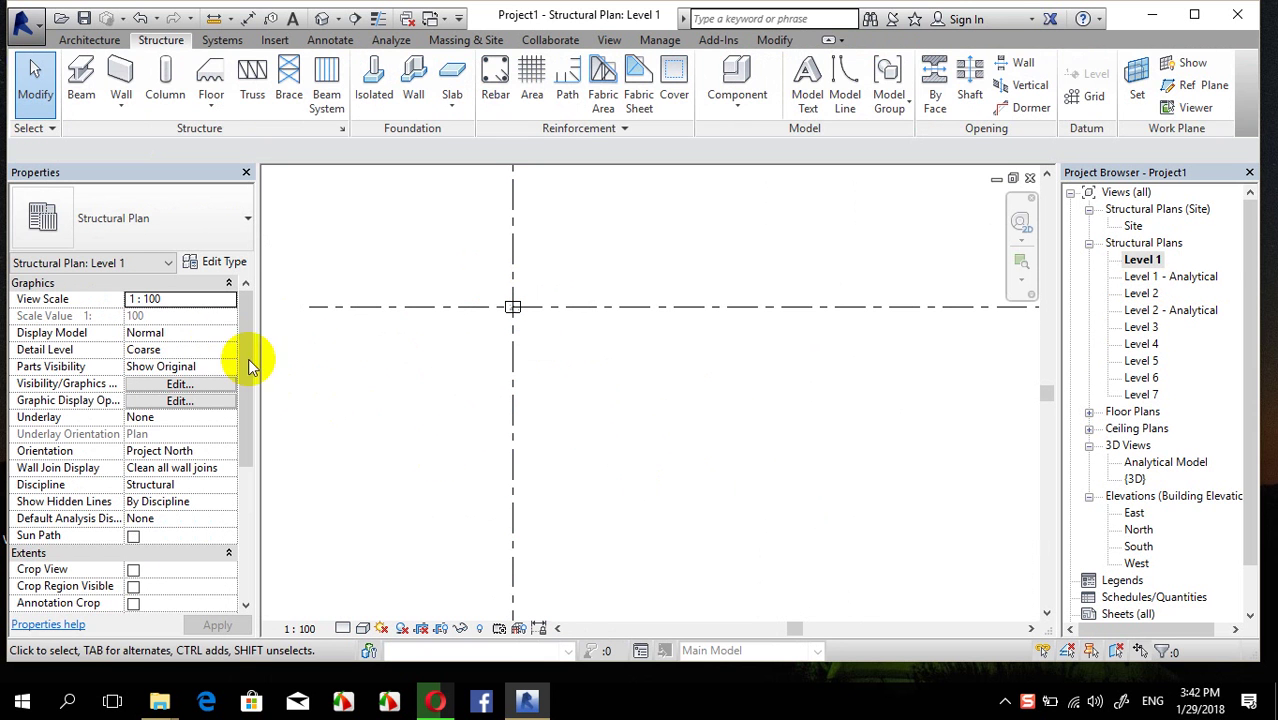
{"action": "left_click", "coordinate": [570, 336]}
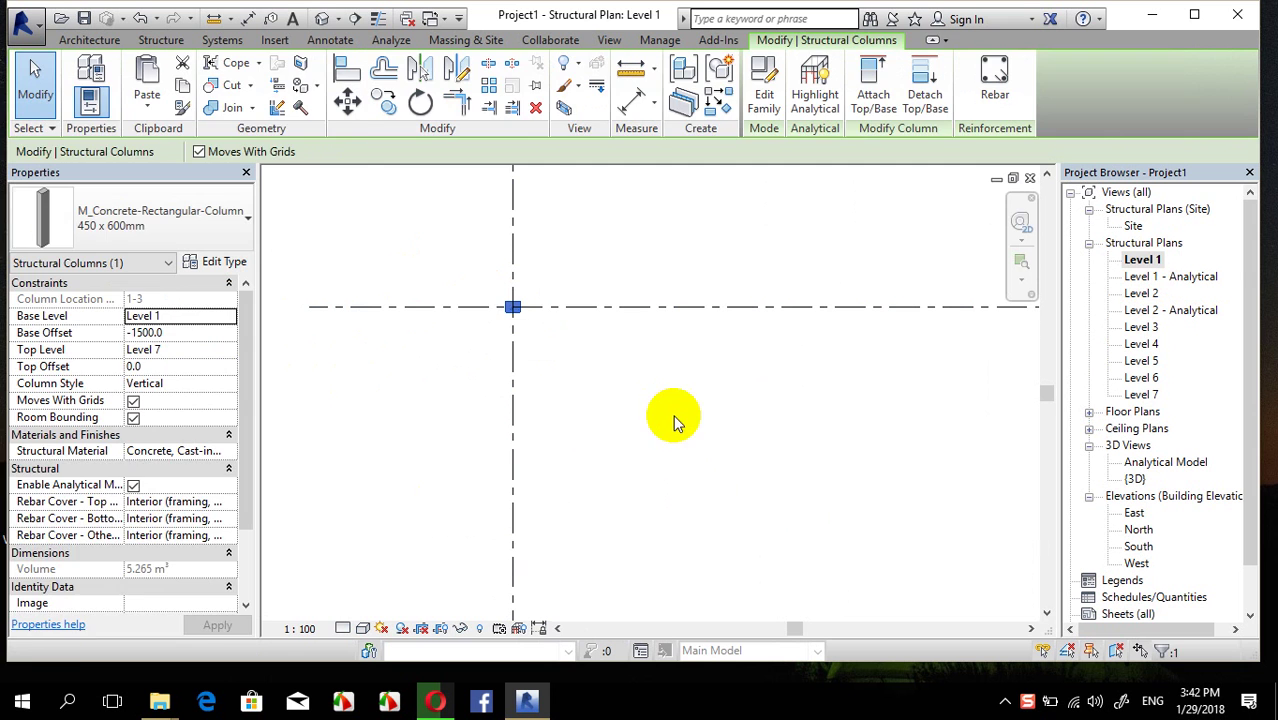
{"action": "left_click", "coordinate": [676, 422]}
Return to the default 3D view and examine the offset and structural material of the footing under the continuous column
{"action": "left_click", "coordinate": [322, 18]}
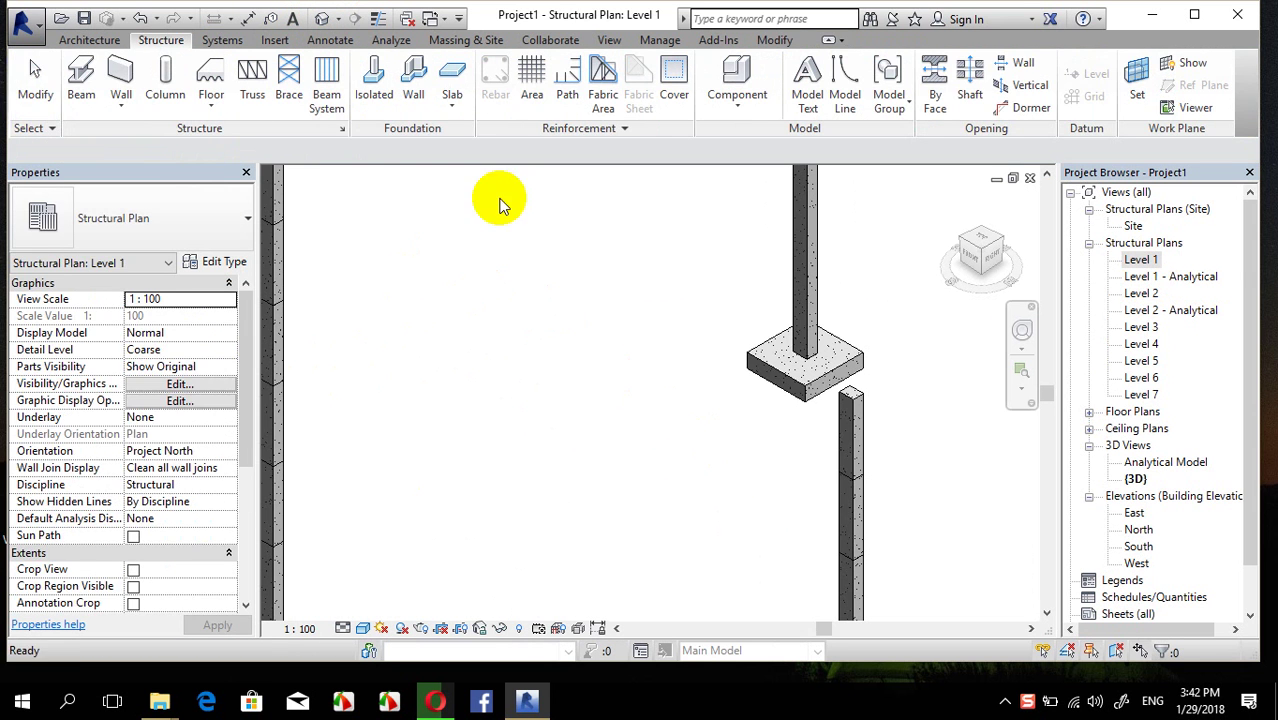
{"action": "left_click", "coordinate": [780, 380]}
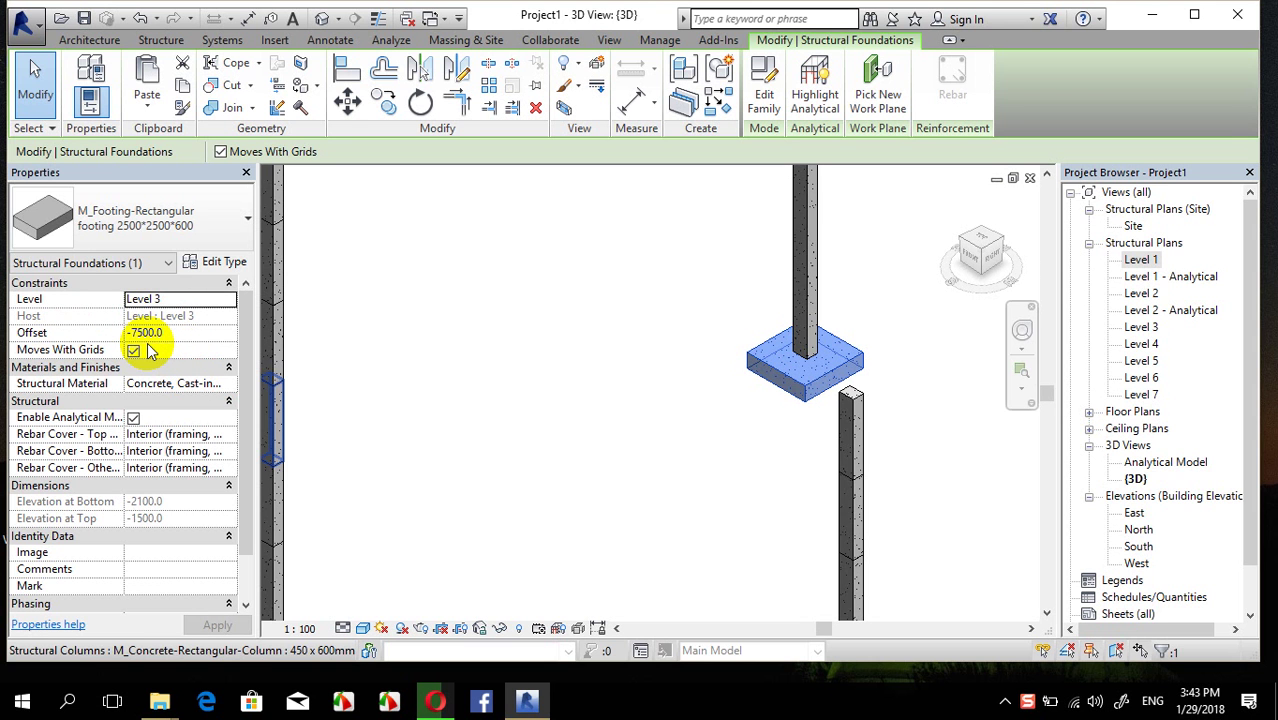
{"action": "left_click", "coordinate": [180, 383]}
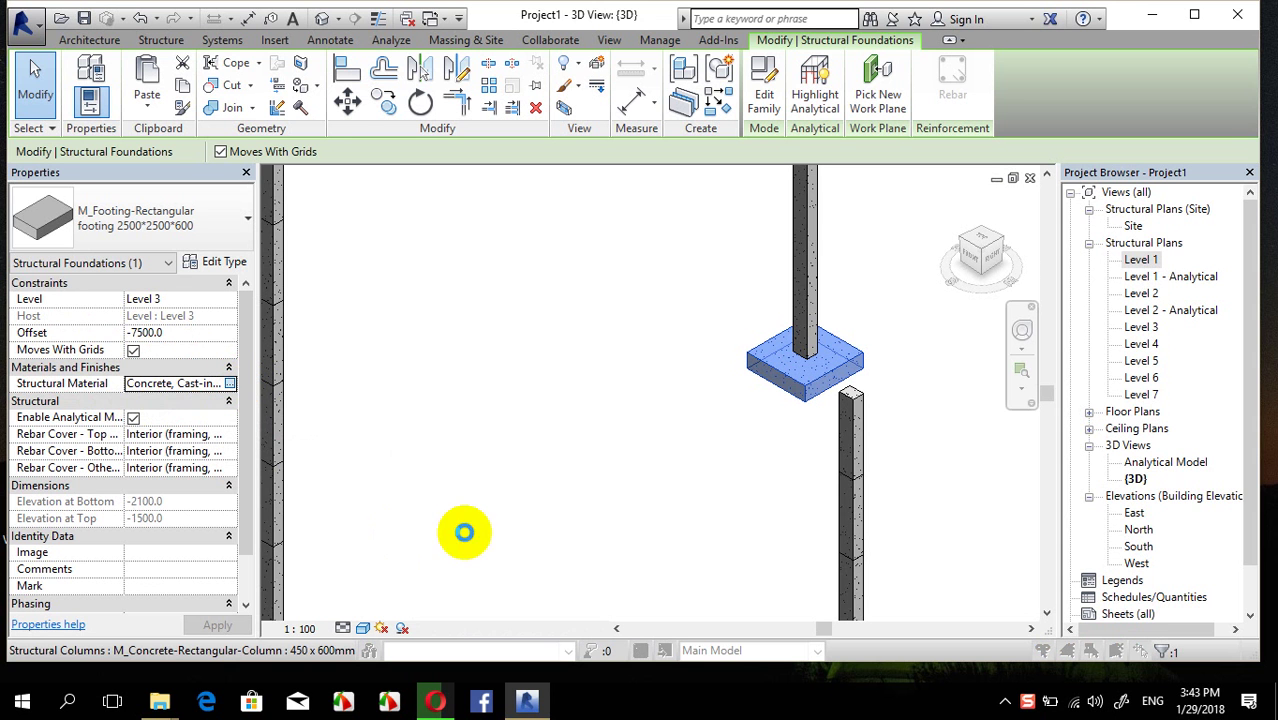
{"action": "left_click", "coordinate": [141, 431]}
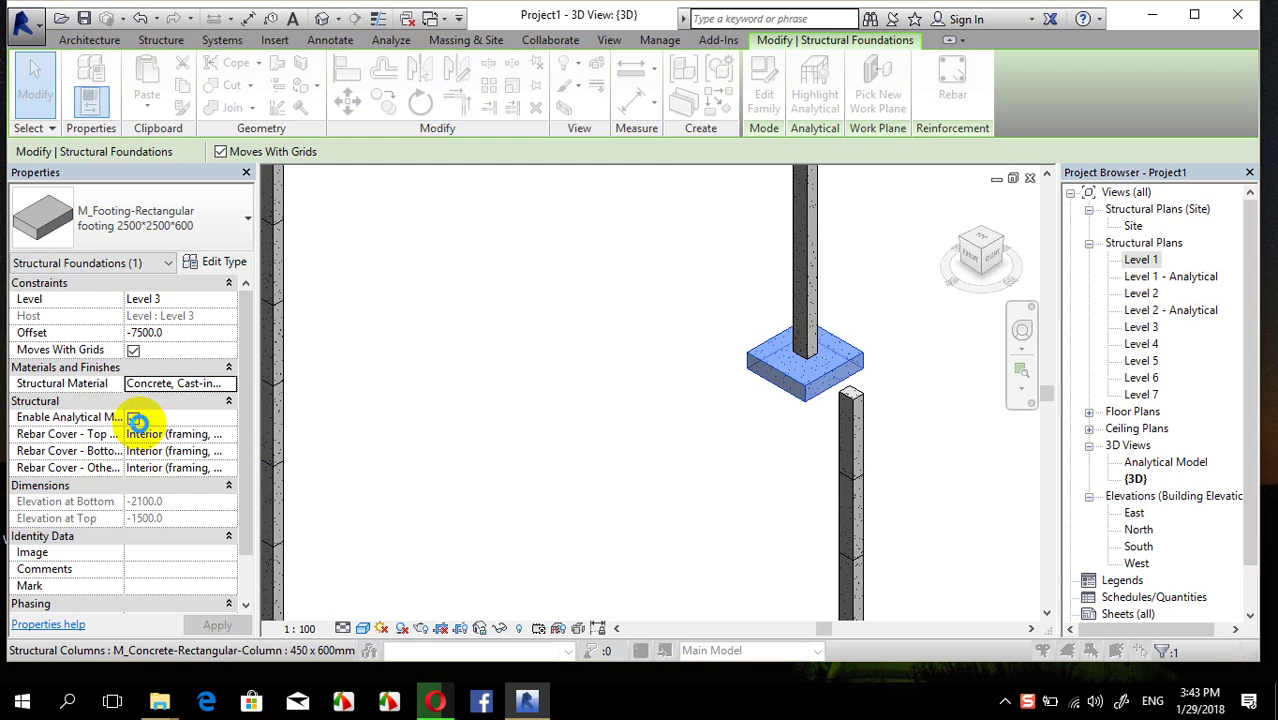
{"action": "left_click", "coordinate": [229, 383]}
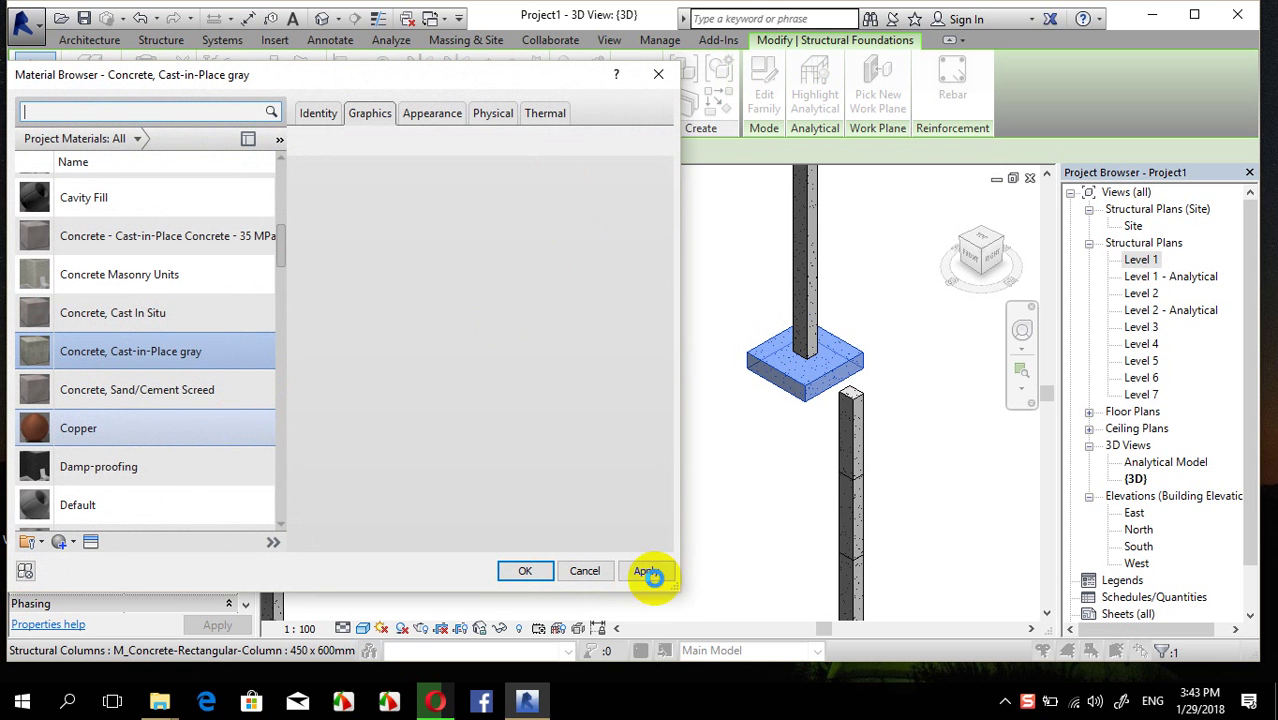
{"action": "left_click", "coordinate": [525, 571]}
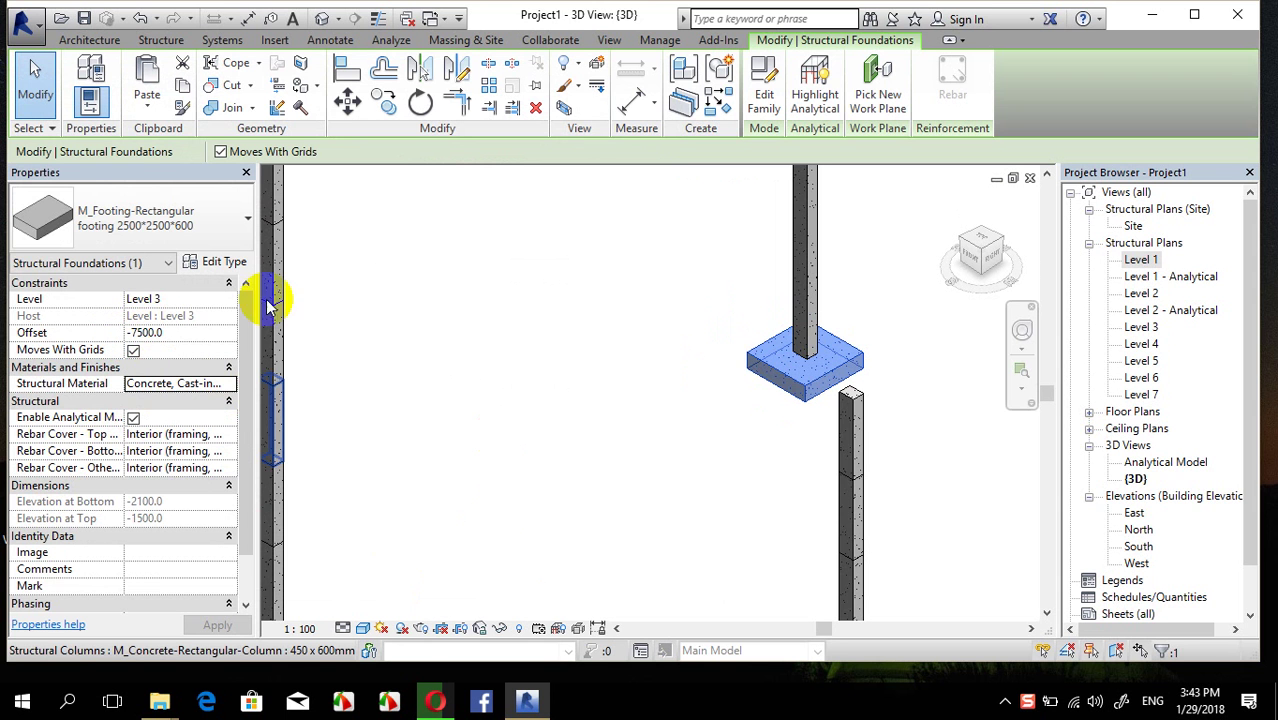
Deselect the footing, look closely at the column base, and reopen the Level 1 structural plan
{"action": "scroll", "coordinate": [322, 351], "scroll_direction": "down", "scroll_amount": 2}
{"action": "left_click", "coordinate": [522, 346]}
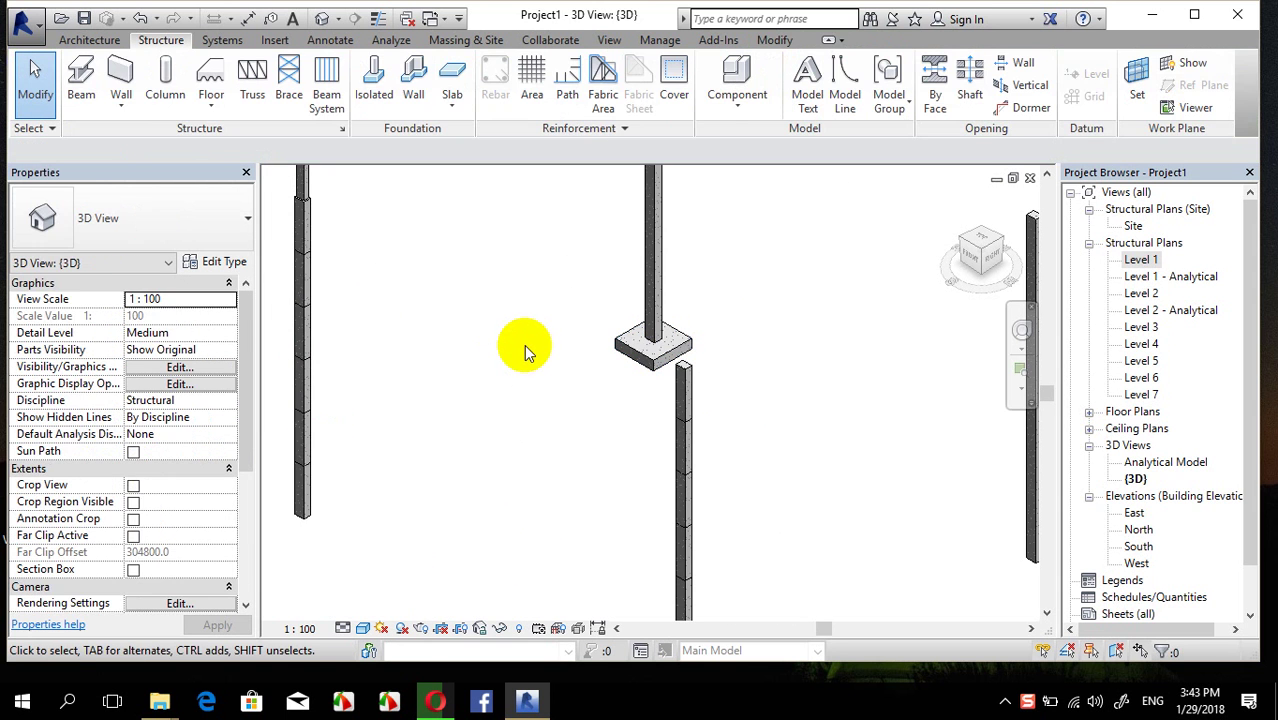
{"action": "scroll", "coordinate": [814, 308], "scroll_direction": "up", "scroll_amount": 2}
{"action": "scroll", "coordinate": [651, 355], "scroll_direction": "up", "scroll_amount": 1}
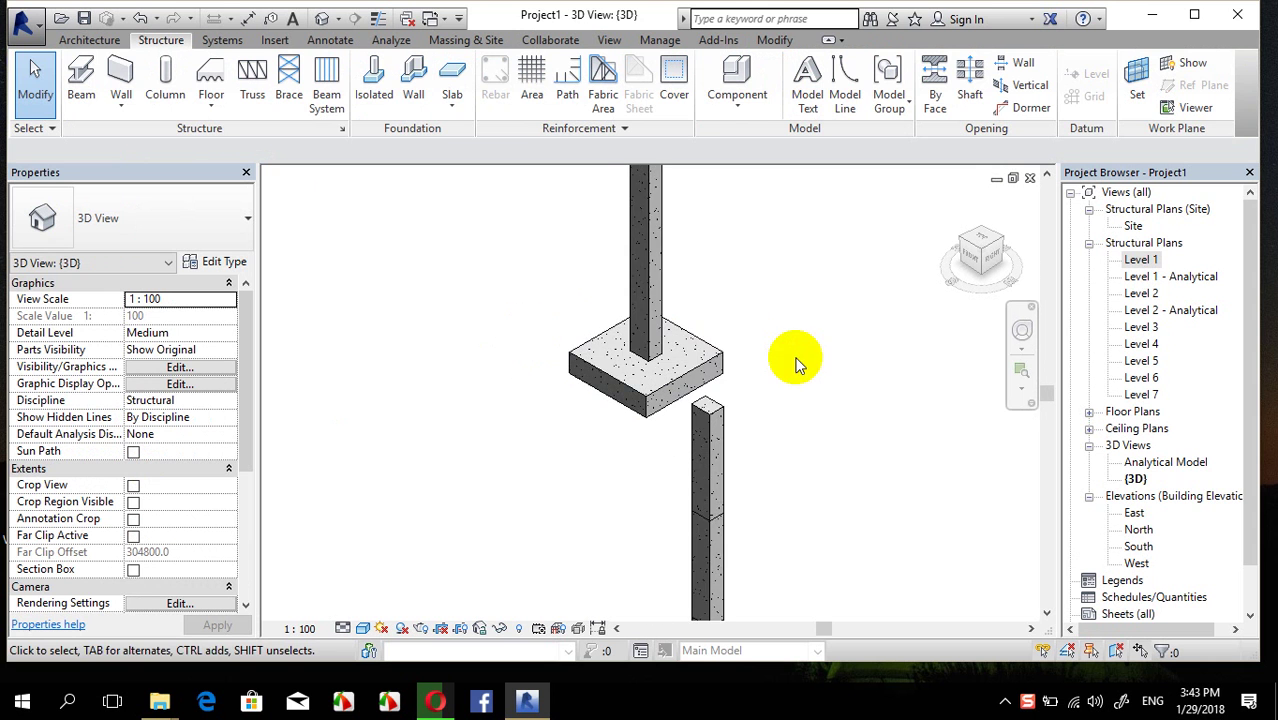
{"action": "middle_click_drag", "start_coordinate": [804, 365], "coordinate": [759, 415]}
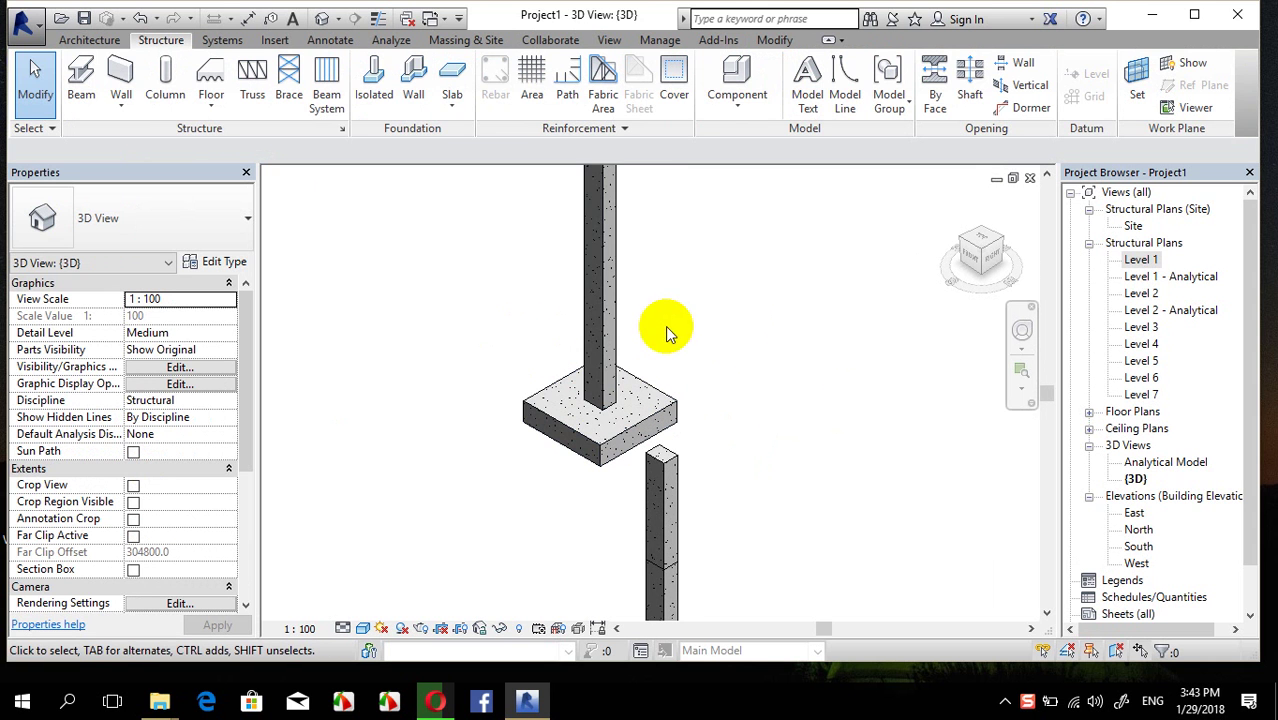
{"action": "double_click", "coordinate": [1141, 259]}
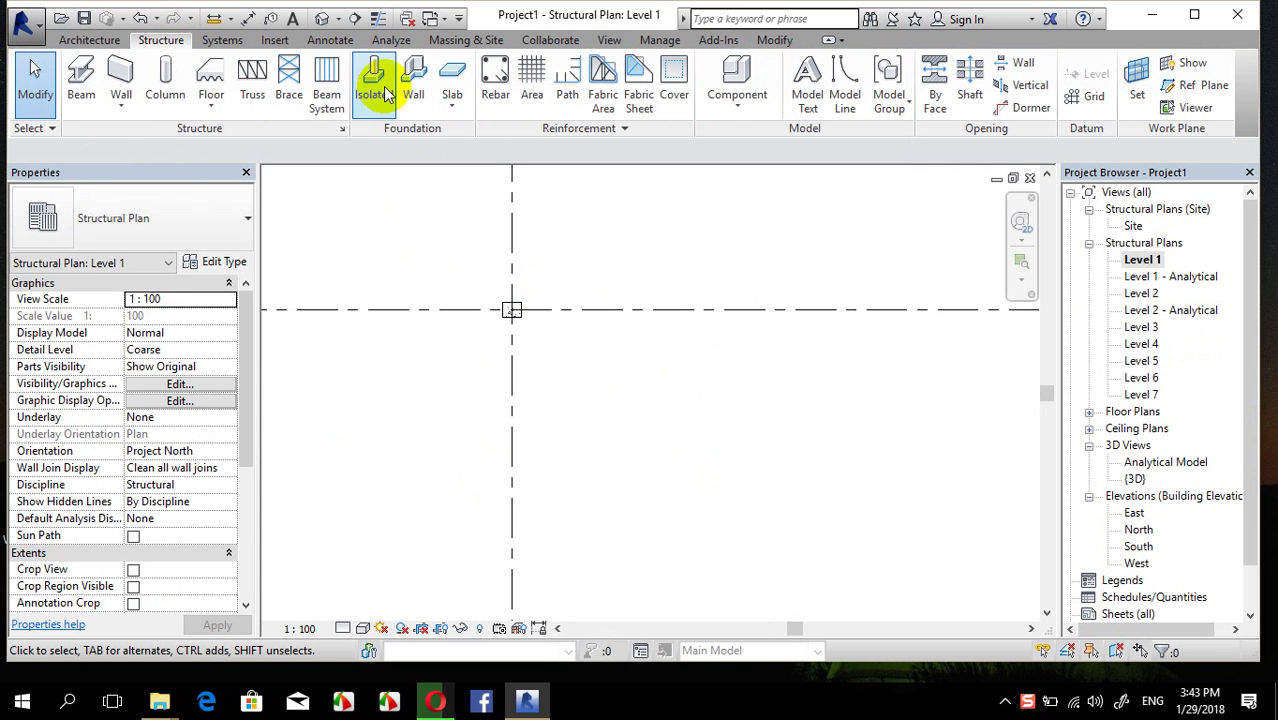
{"action": "left_click", "coordinate": [449, 72]}
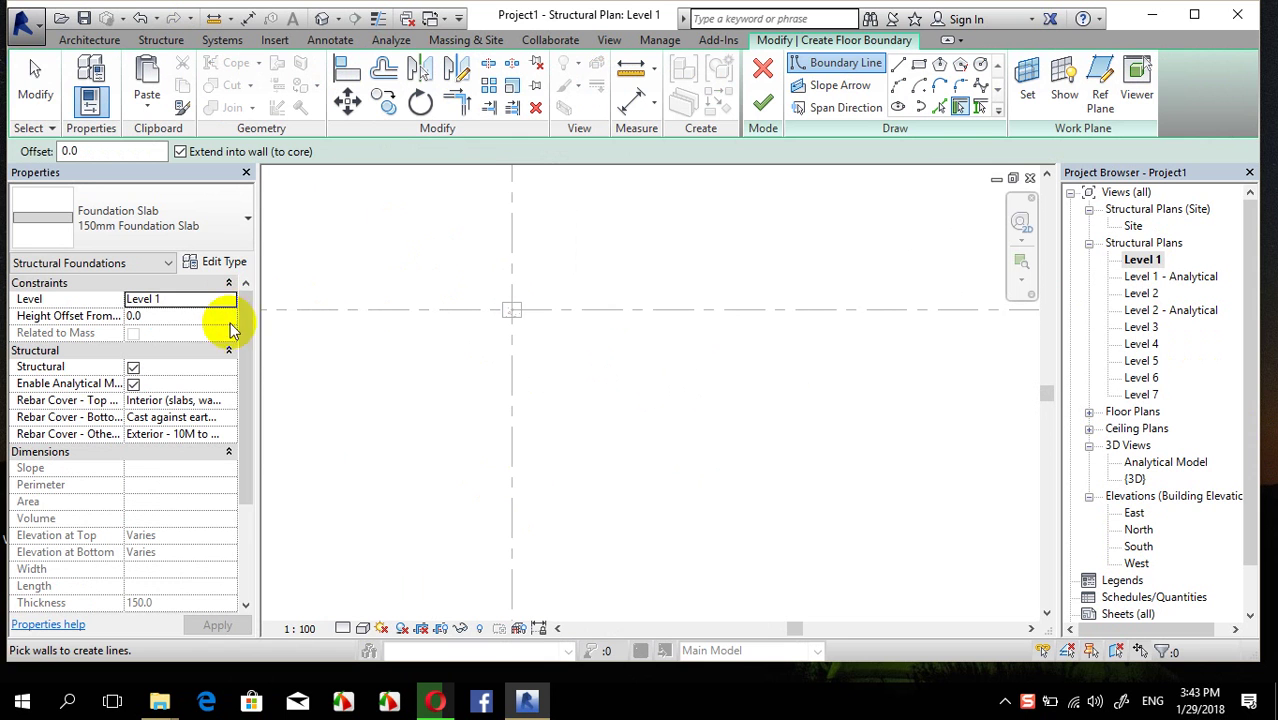
{"action": "key", "text": "Escape"}
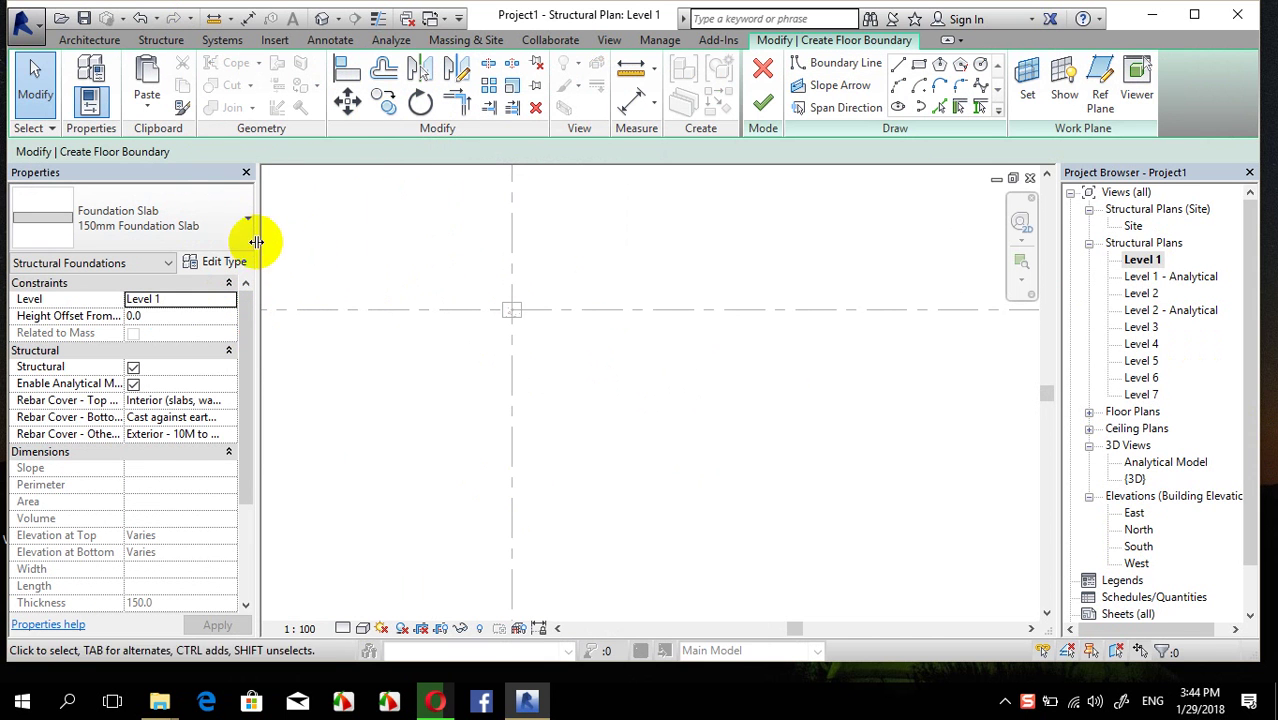
{"action": "left_click", "coordinate": [381, 112]}
{"action": "key", "text": "Escape"}
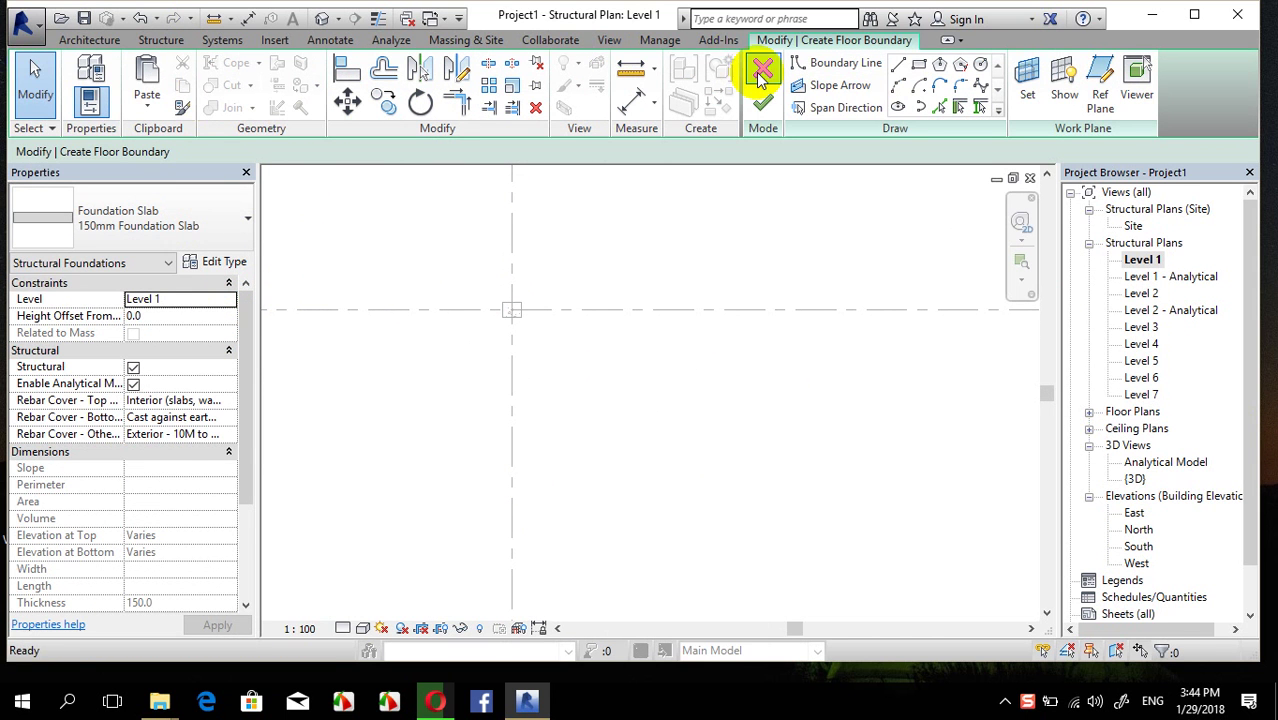
{"action": "left_click", "coordinate": [763, 72]}
Start an isolated foundation and set the footing 2500*2500*600 type's width and length to 2700 and its thickness to 100
{"action": "left_click", "coordinate": [371, 75]}
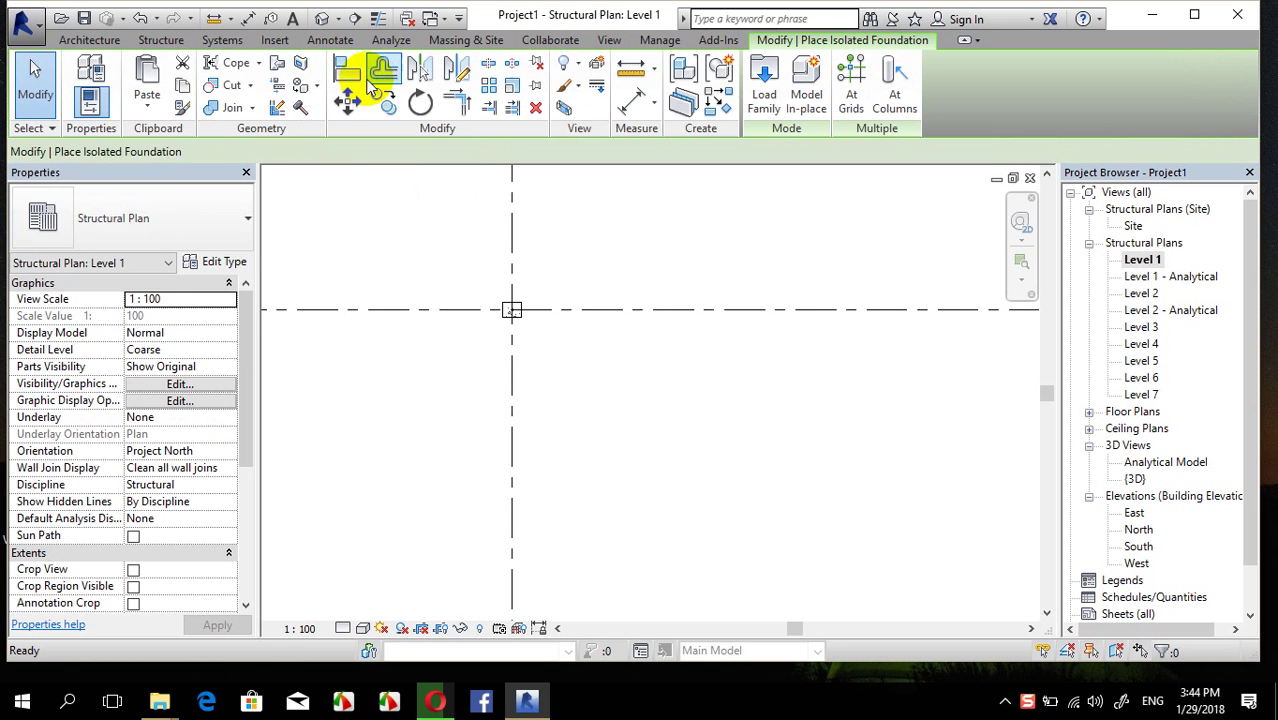
{"action": "left_click", "coordinate": [225, 234]}
{"action": "left_click", "coordinate": [222, 237]}
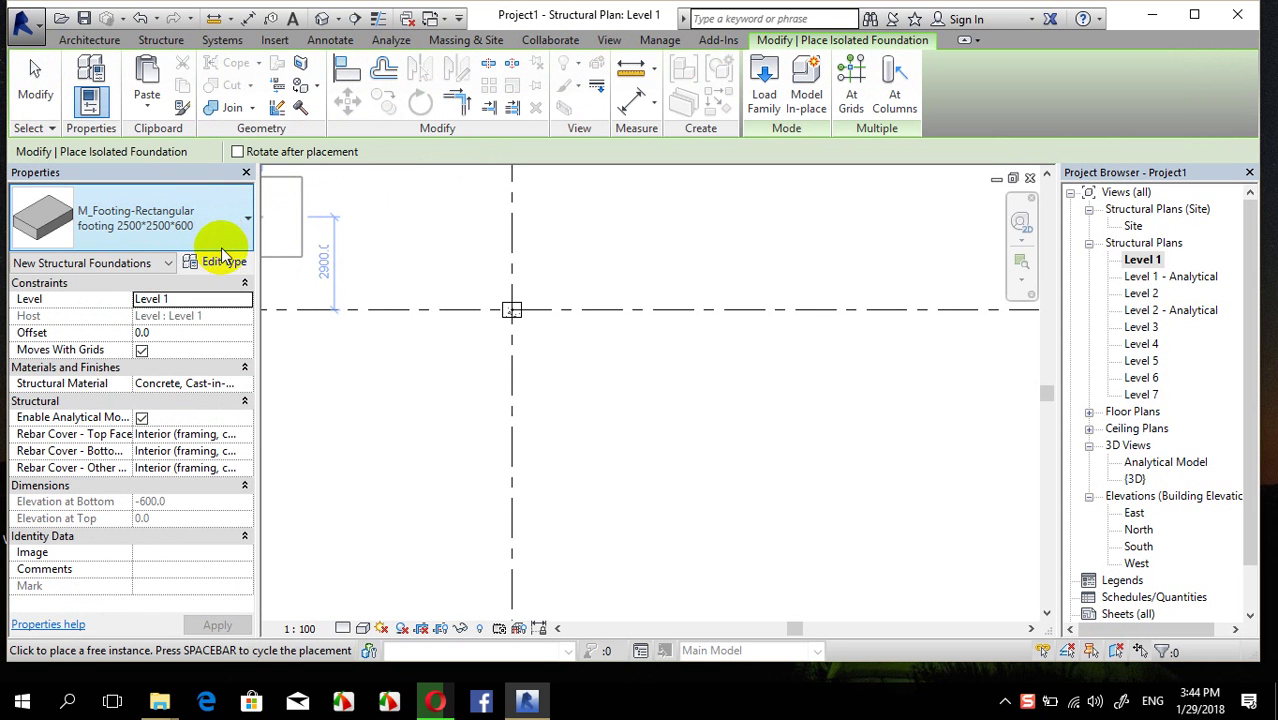
{"action": "left_click", "coordinate": [226, 262]}
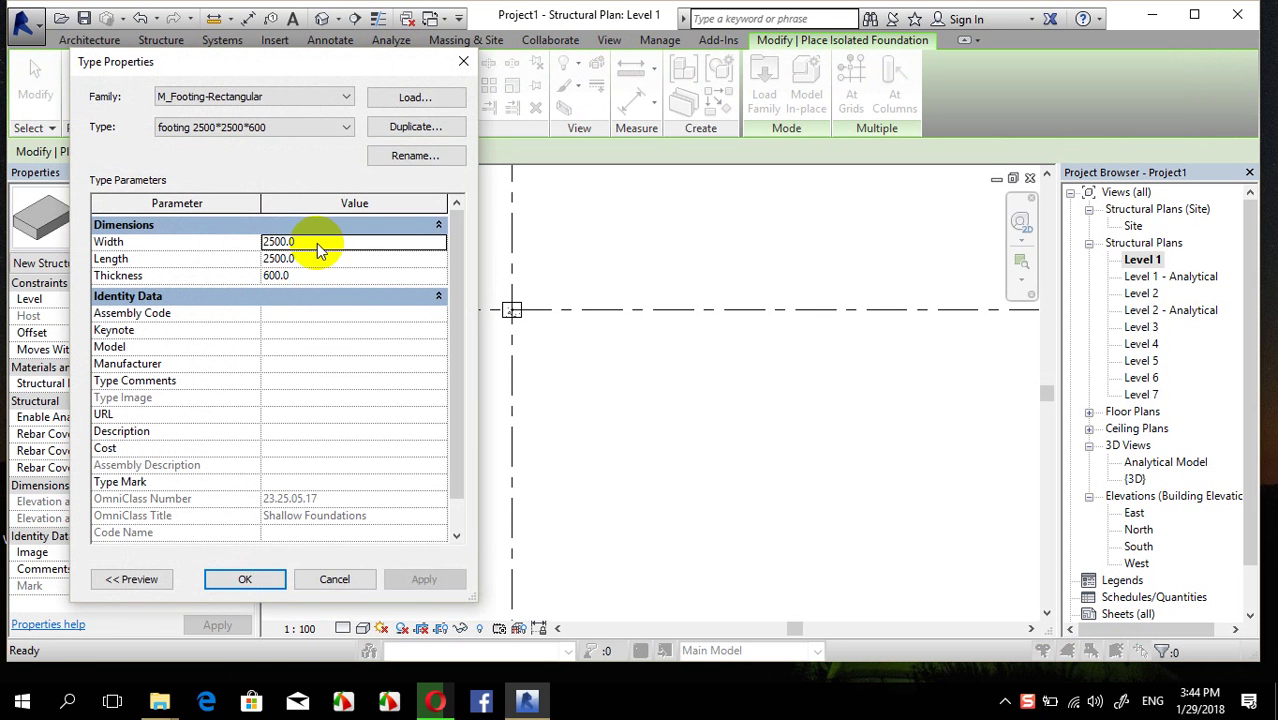
{"action": "left_click", "coordinate": [313, 243]}
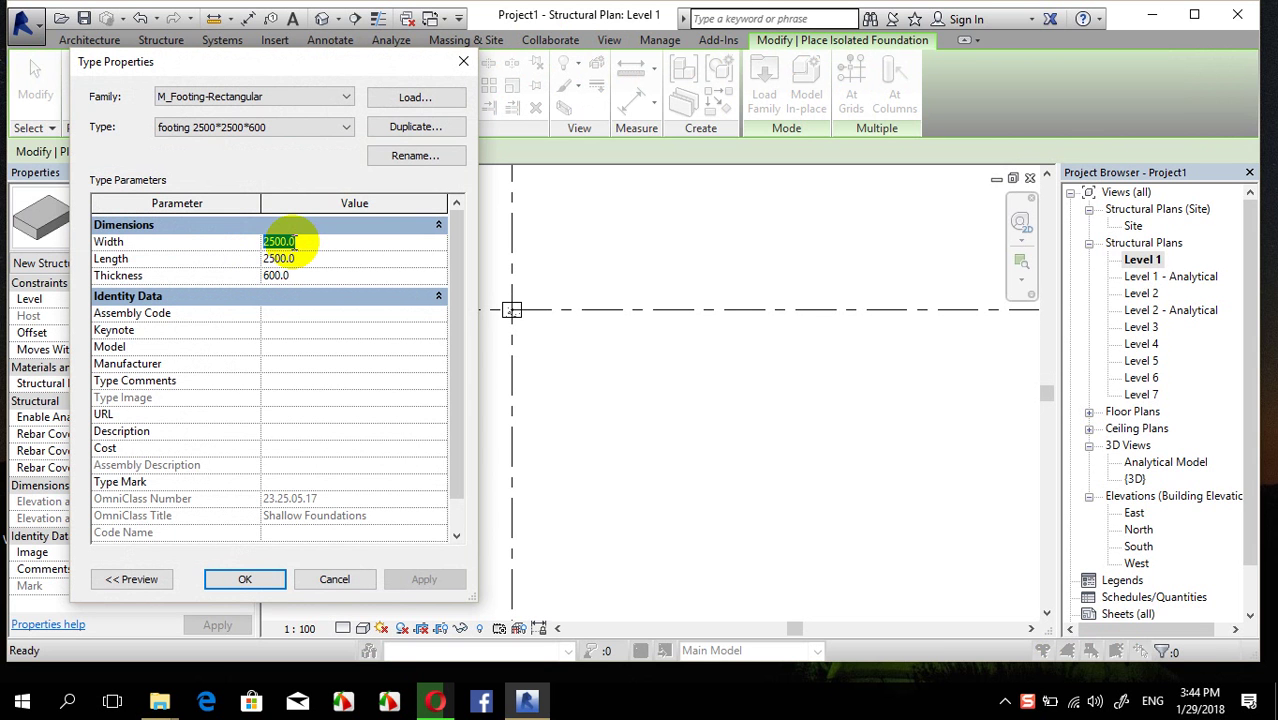
{"action": "type", "text": "7"}
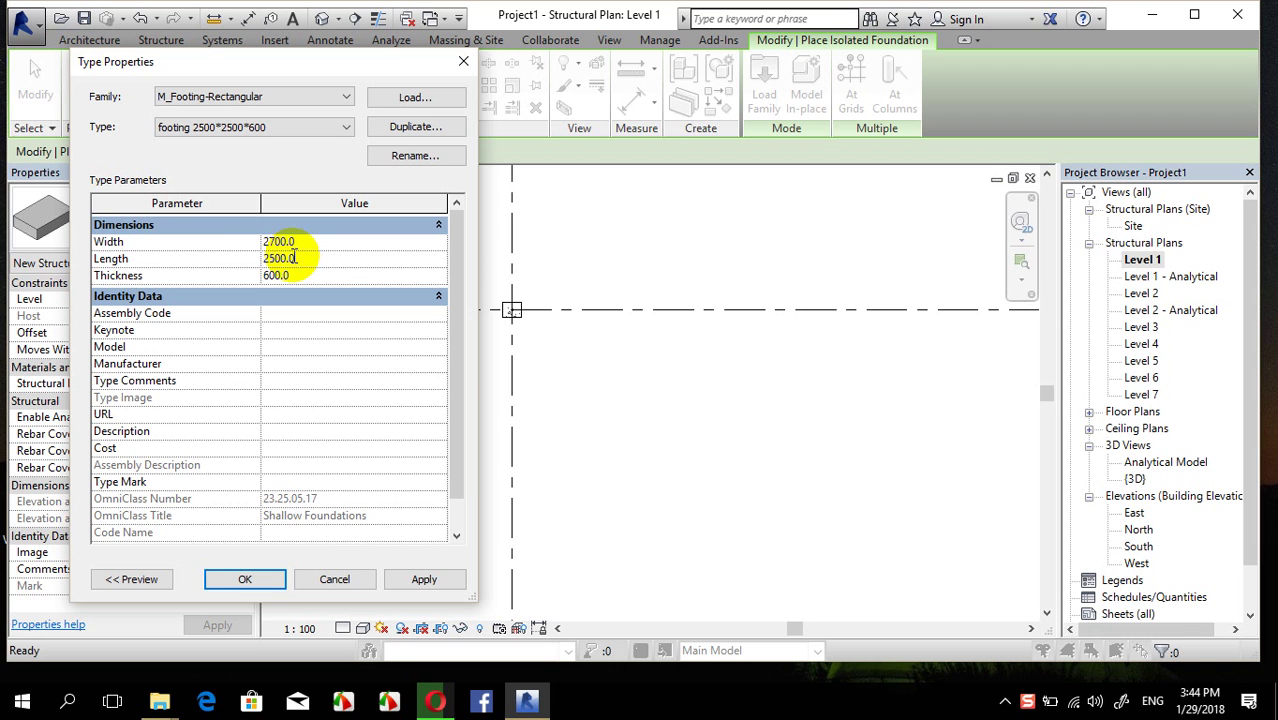
{"action": "left_click", "coordinate": [290, 258]}
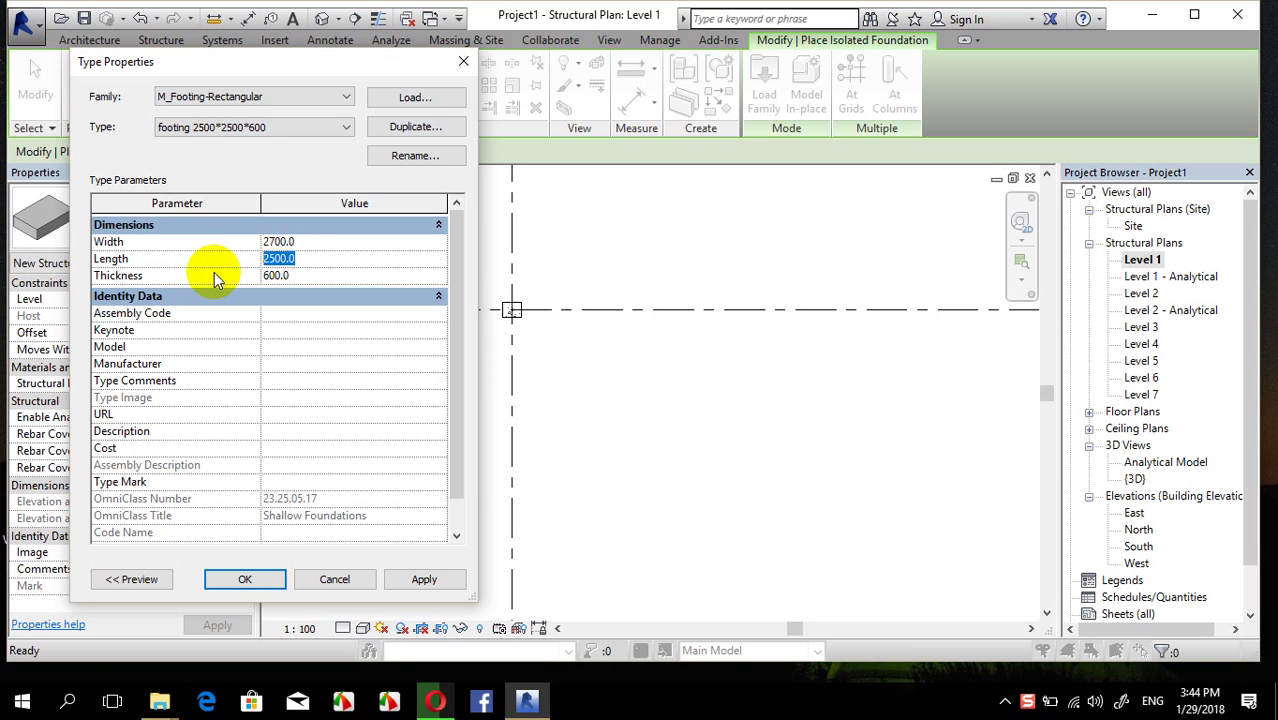
{"action": "type", "text": "2700"}
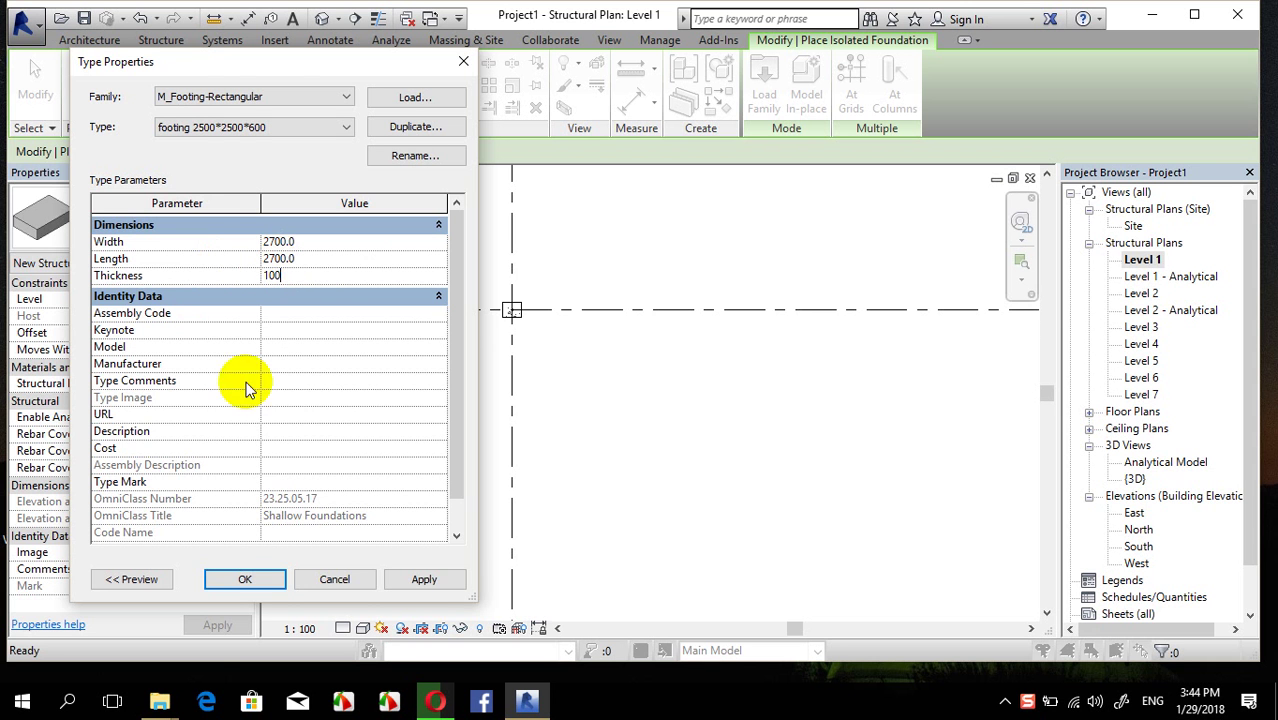
{"action": "left_click", "coordinate": [246, 579]}
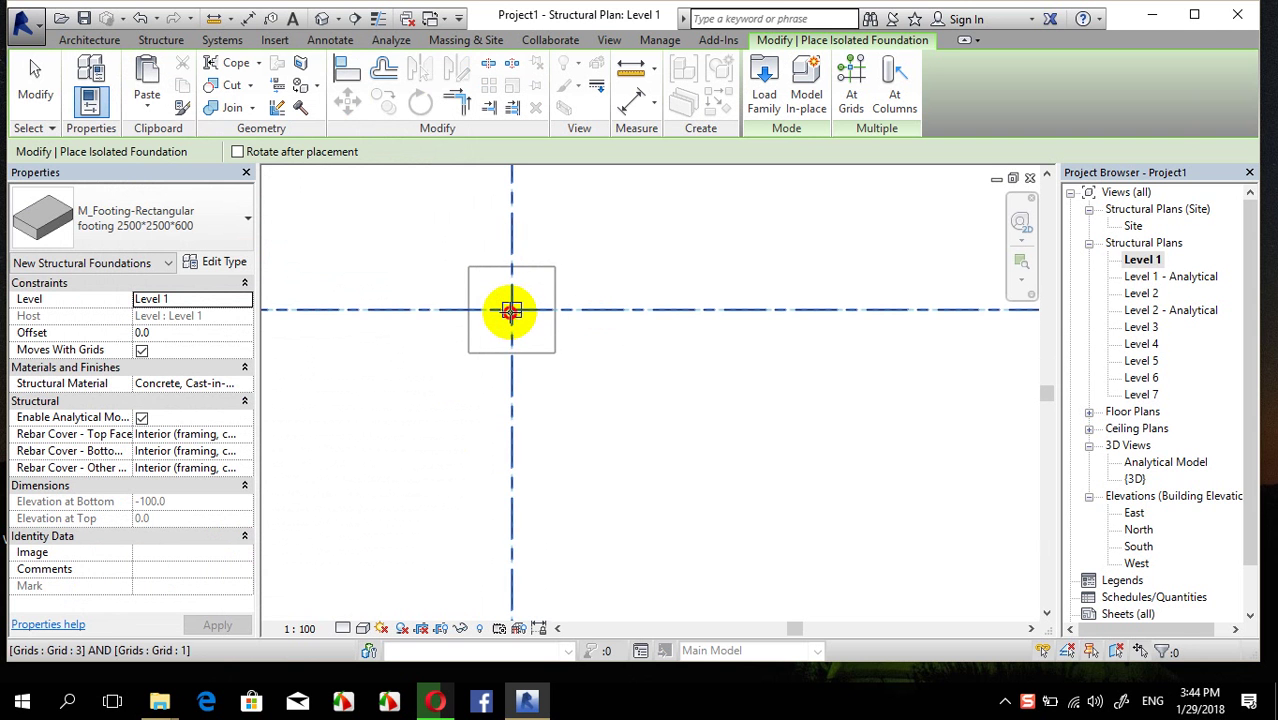
Place the resized footing on Level 1 at the column where grid 1 crosses grid 3
{"action": "left_click", "coordinate": [511, 311]}
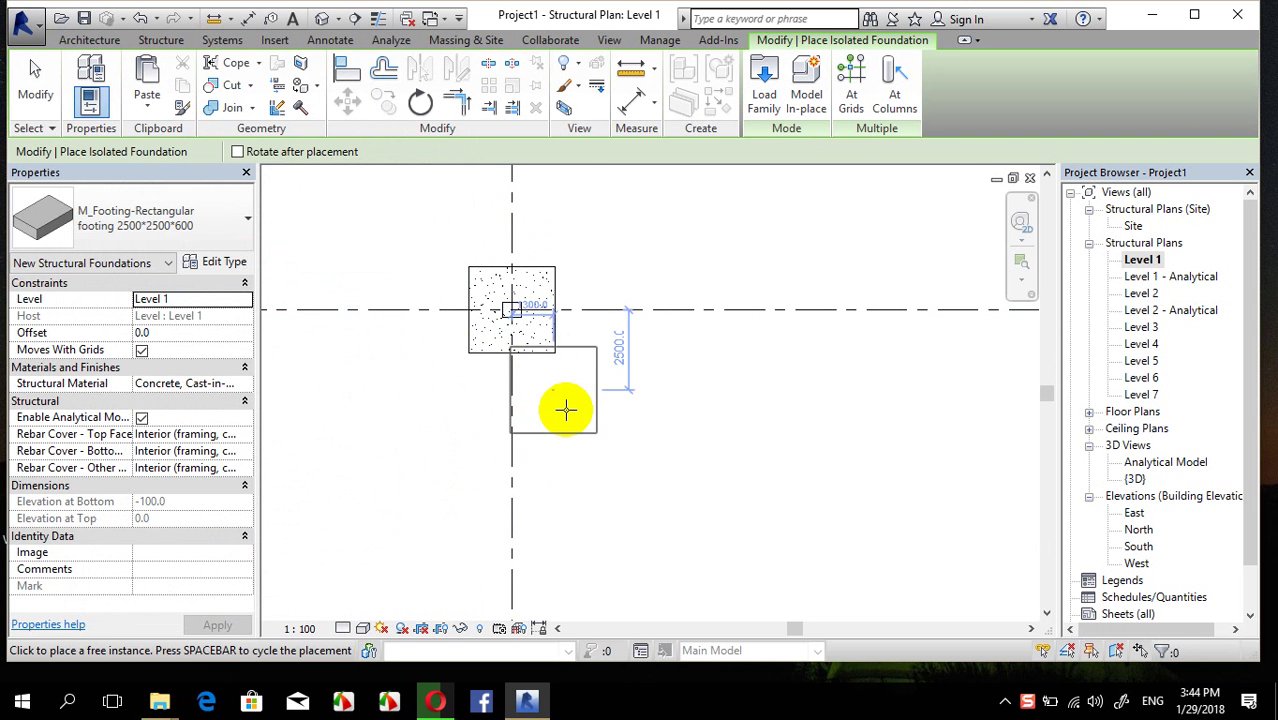
{"action": "key", "text": "Escape"}
{"action": "key", "text": "Escape"}
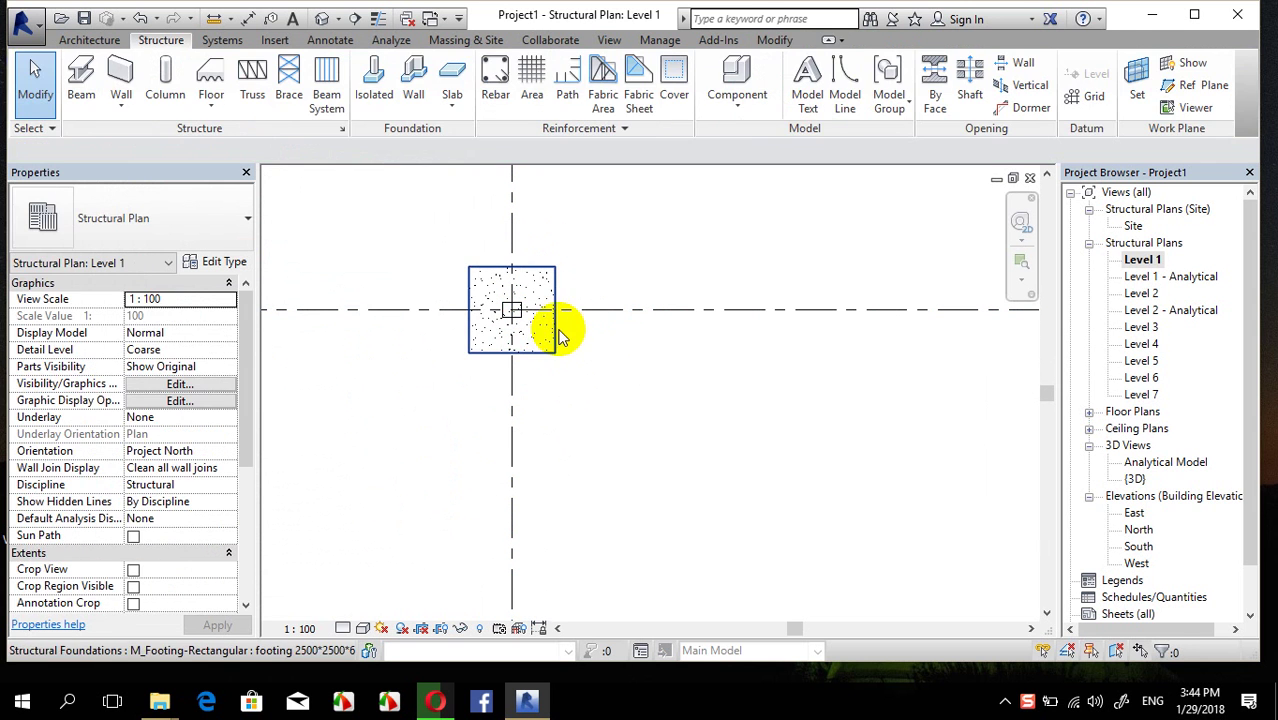
Select the footing just placed in the Level 1 plan and inspect its offset
{"action": "left_click", "coordinate": [559, 337]}
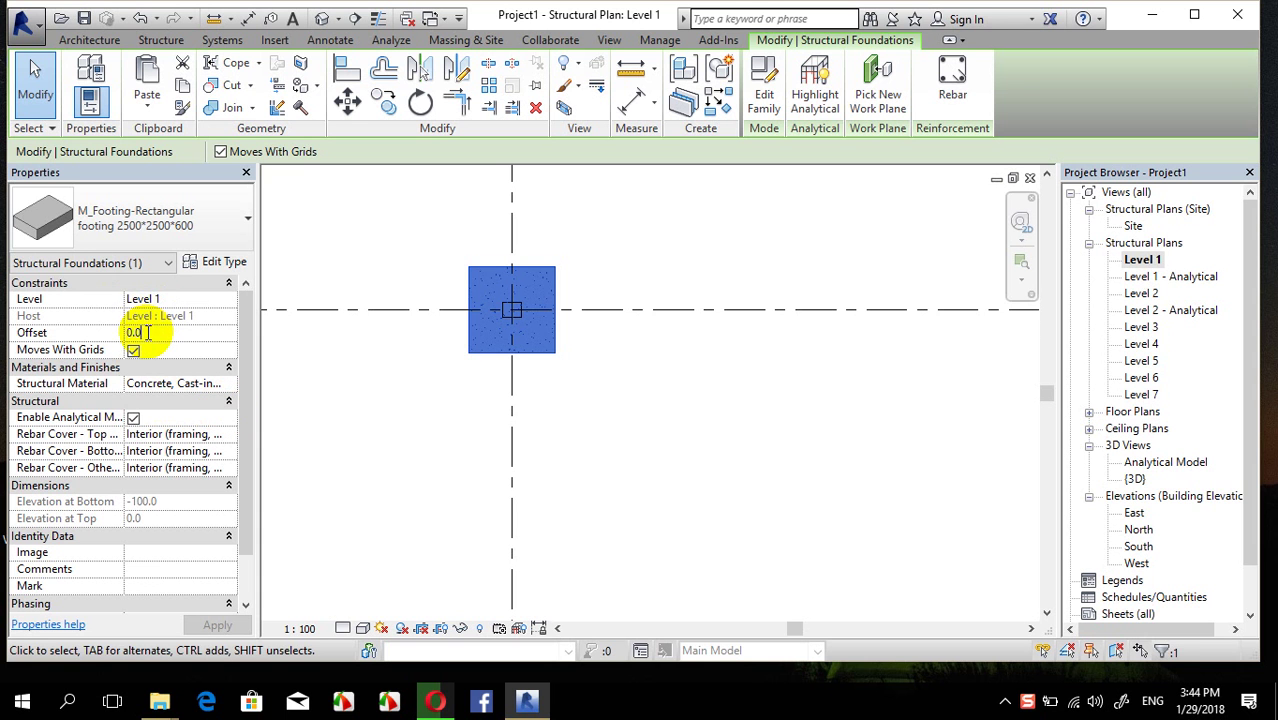
{"action": "double_click", "coordinate": [125, 332]}
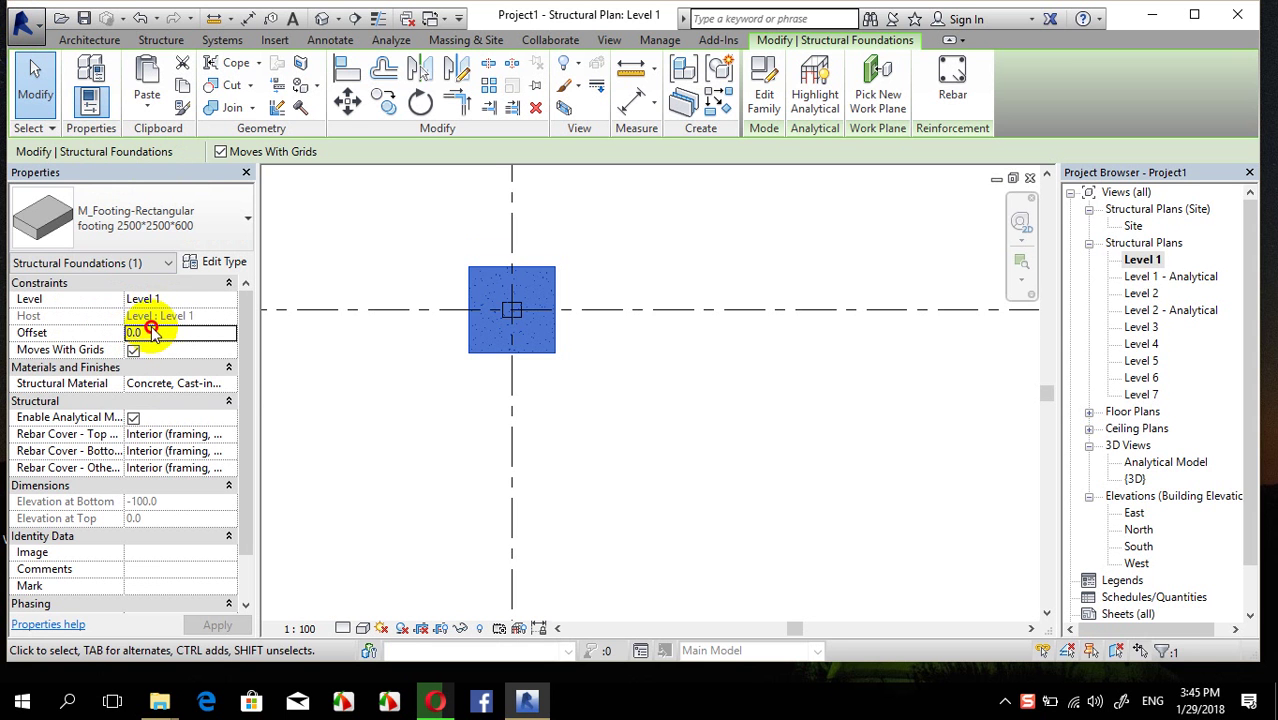
{"action": "left_click", "coordinate": [287, 373]}
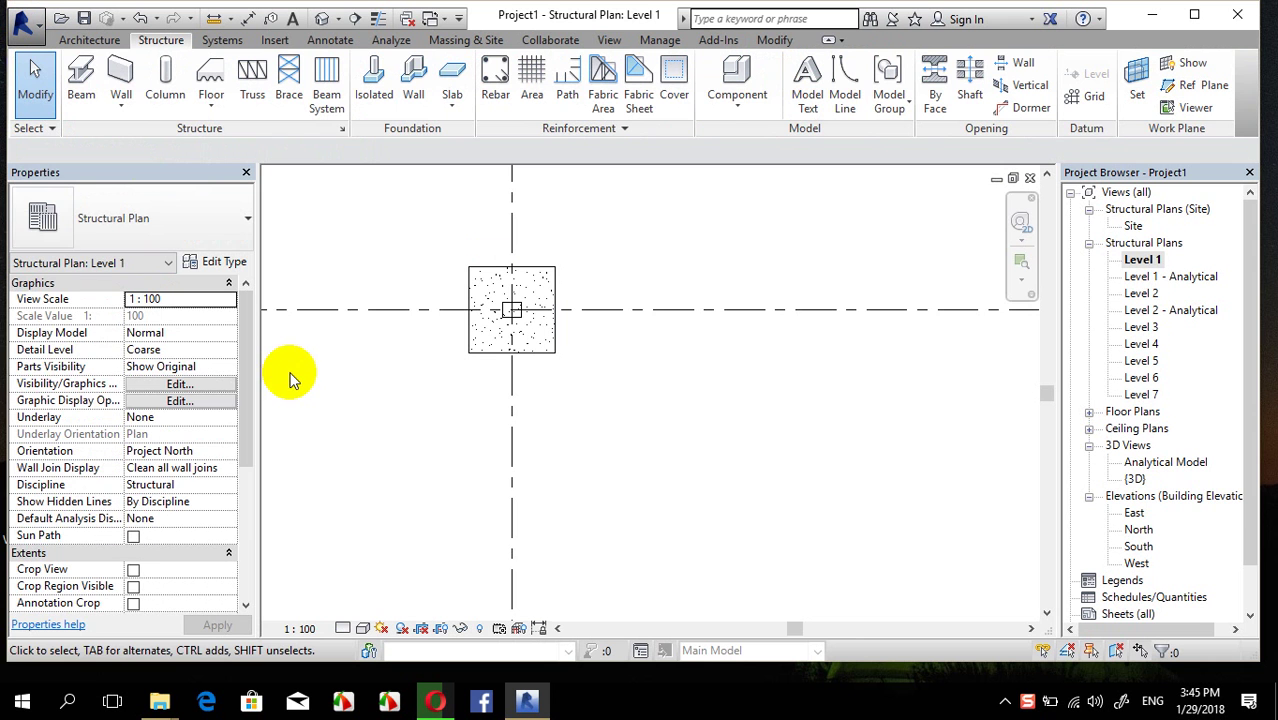
Open the default 3D view, inspect the upper footing's offset, and compare the two footings on the continuous column
{"action": "left_click", "coordinate": [320, 19]}
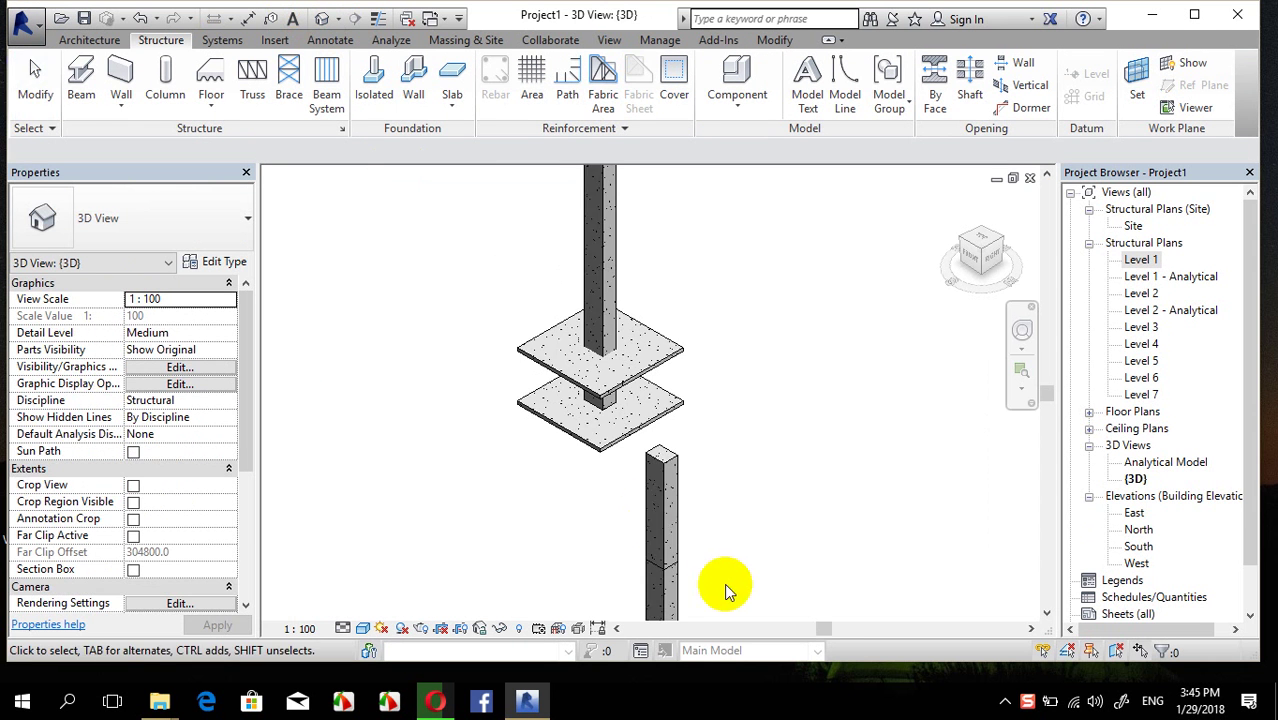
{"action": "left_click", "coordinate": [533, 311]}
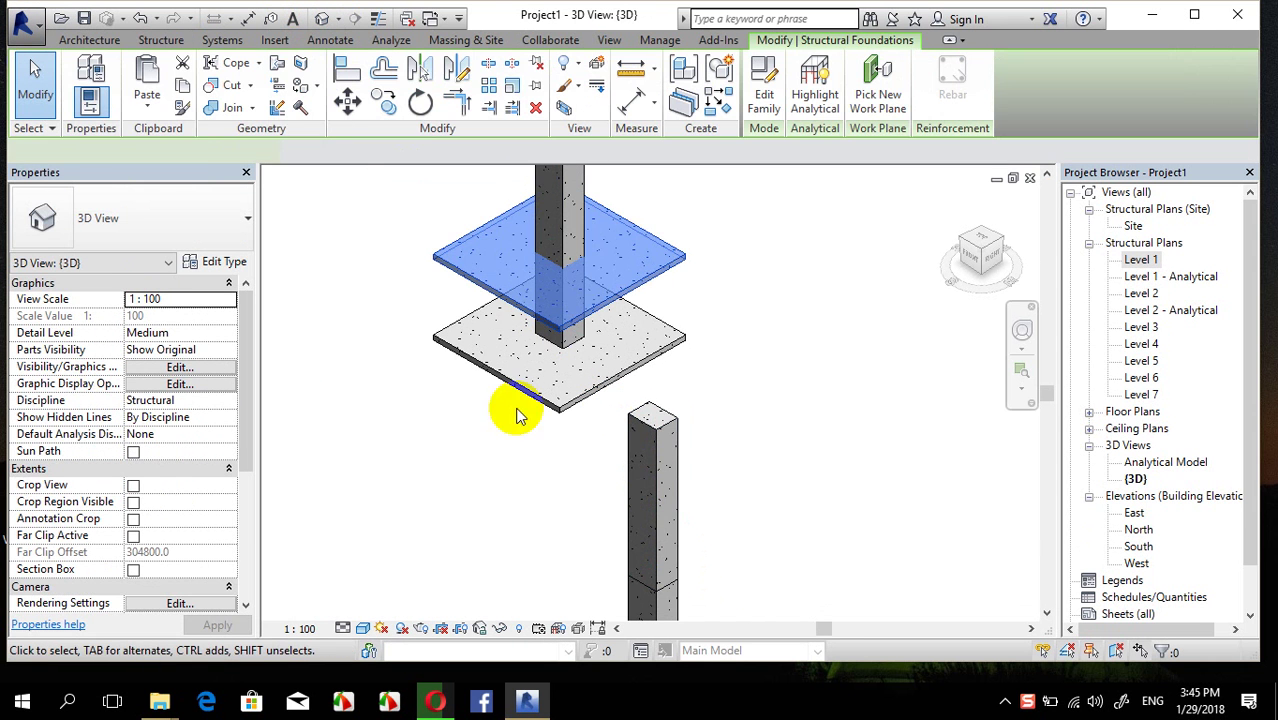
{"action": "left_click", "coordinate": [165, 333]}
{"action": "double_click", "coordinate": [165, 333]}
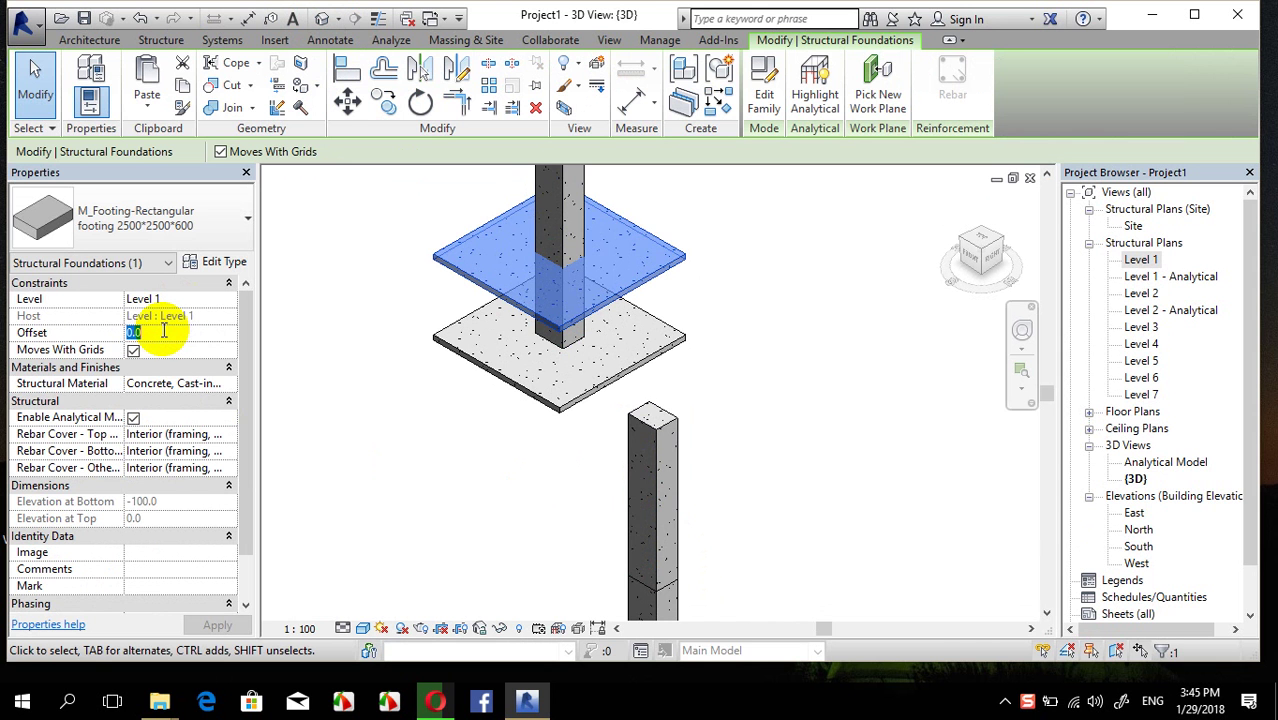
{"action": "left_click", "coordinate": [371, 408]}
{"action": "middle_click_drag", "start_coordinate": [371, 408], "coordinate": [430, 500]}
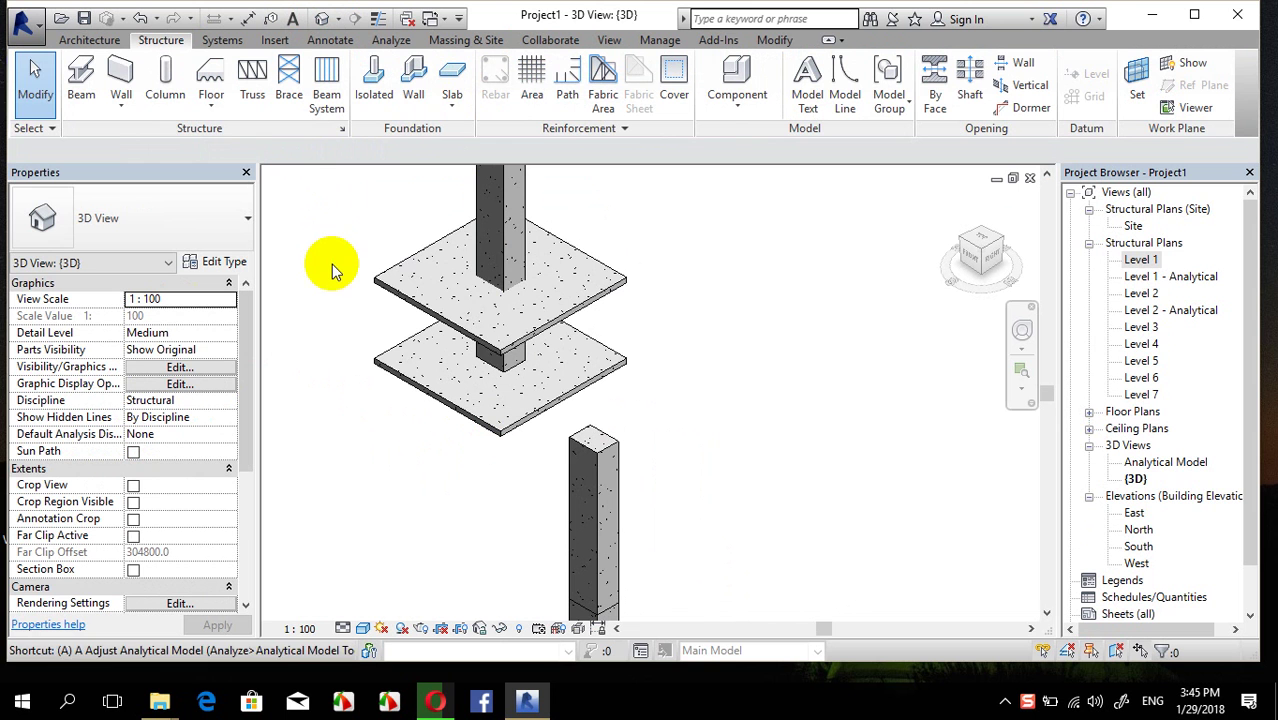
Try to align the upper footing with the underside of the lower footing on the continuous column
{"action": "key", "text": "a"}
{"action": "key", "text": "l"}
{"action": "left_click", "coordinate": [415, 296]}
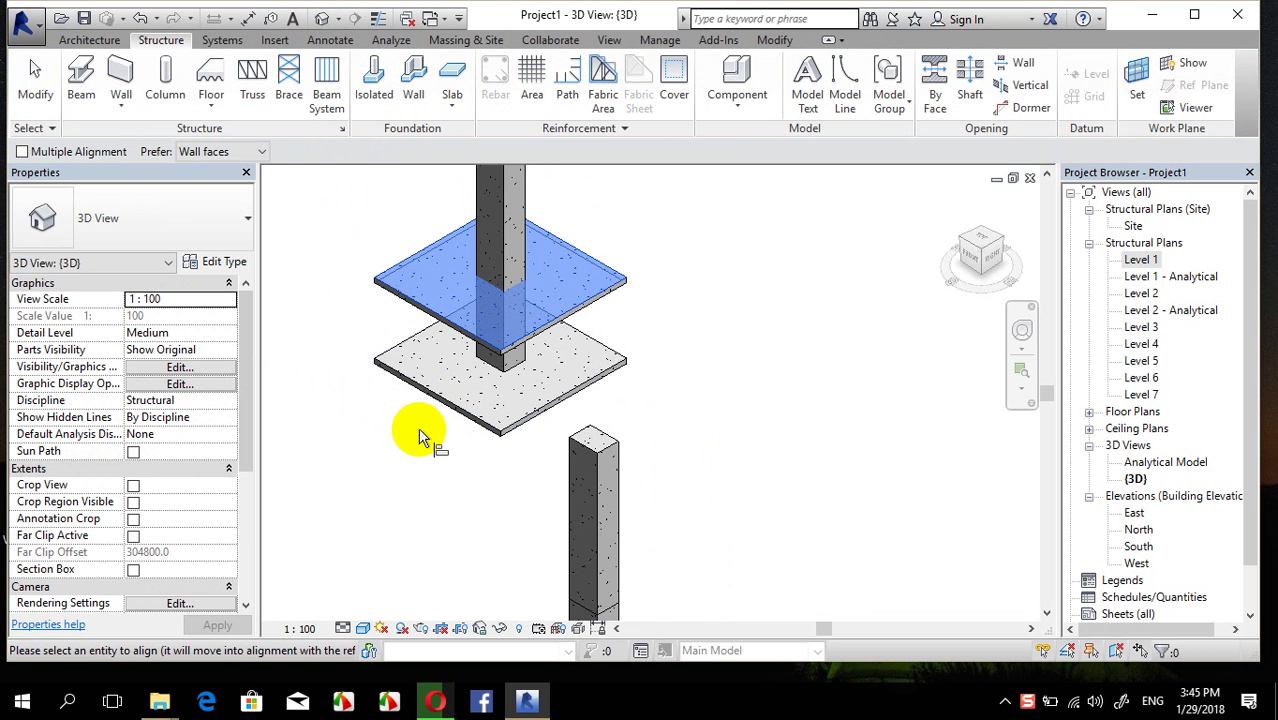
{"action": "middle_click_drag", "start_coordinate": [418, 427], "coordinate": [499, 320], "text": "shift"}
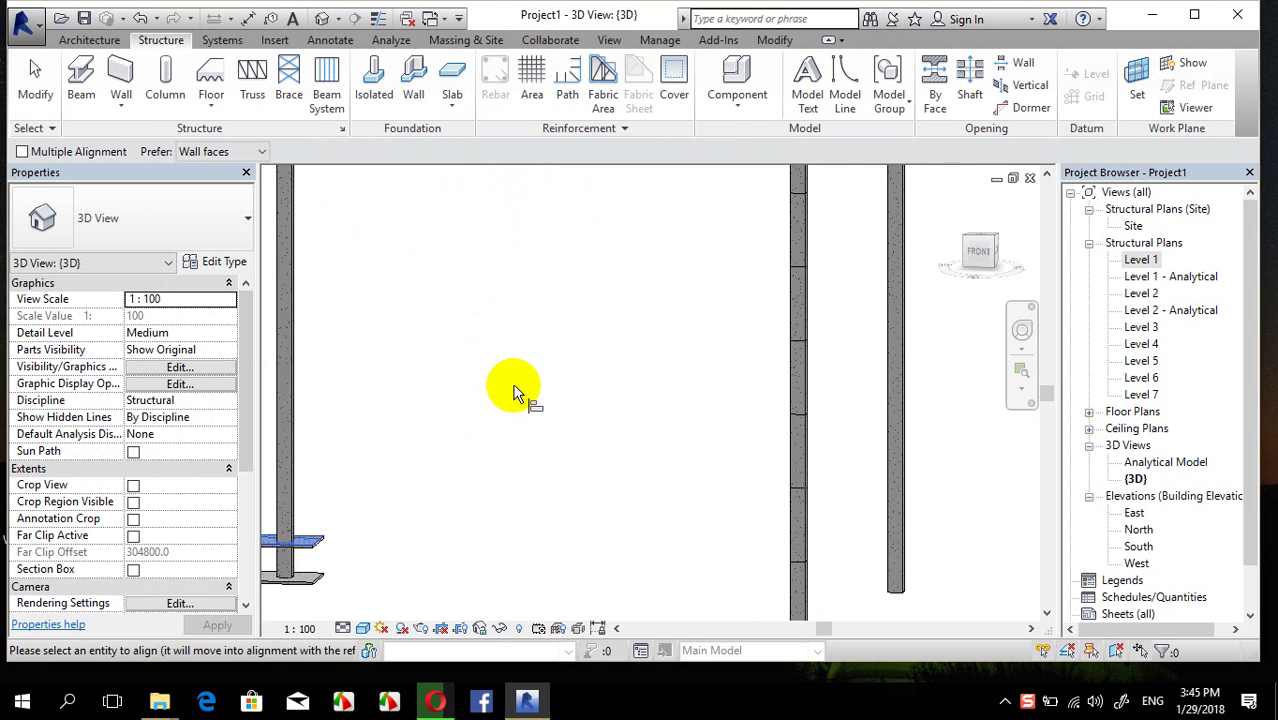
{"action": "scroll", "coordinate": [520, 490], "scroll_direction": "down", "scroll_amount": 5}
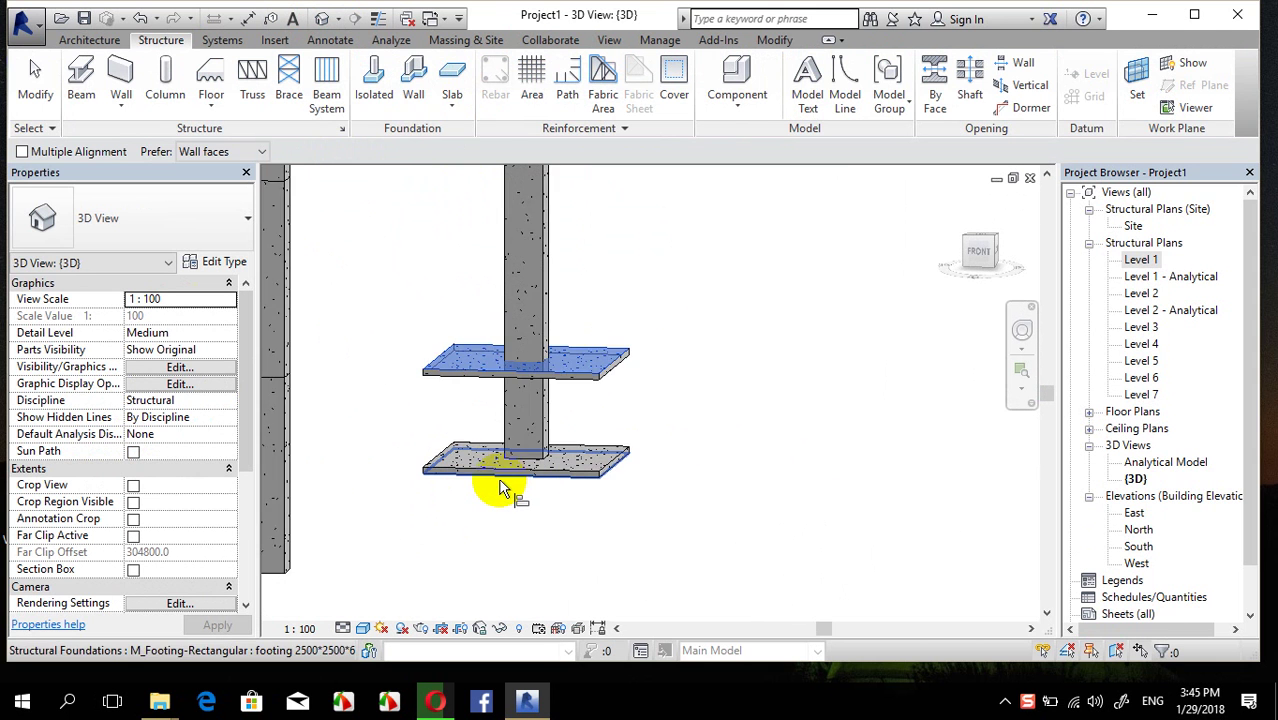
{"action": "scroll", "coordinate": [500, 488], "scroll_direction": "up", "scroll_amount": 2}
{"action": "left_click", "coordinate": [505, 476]}
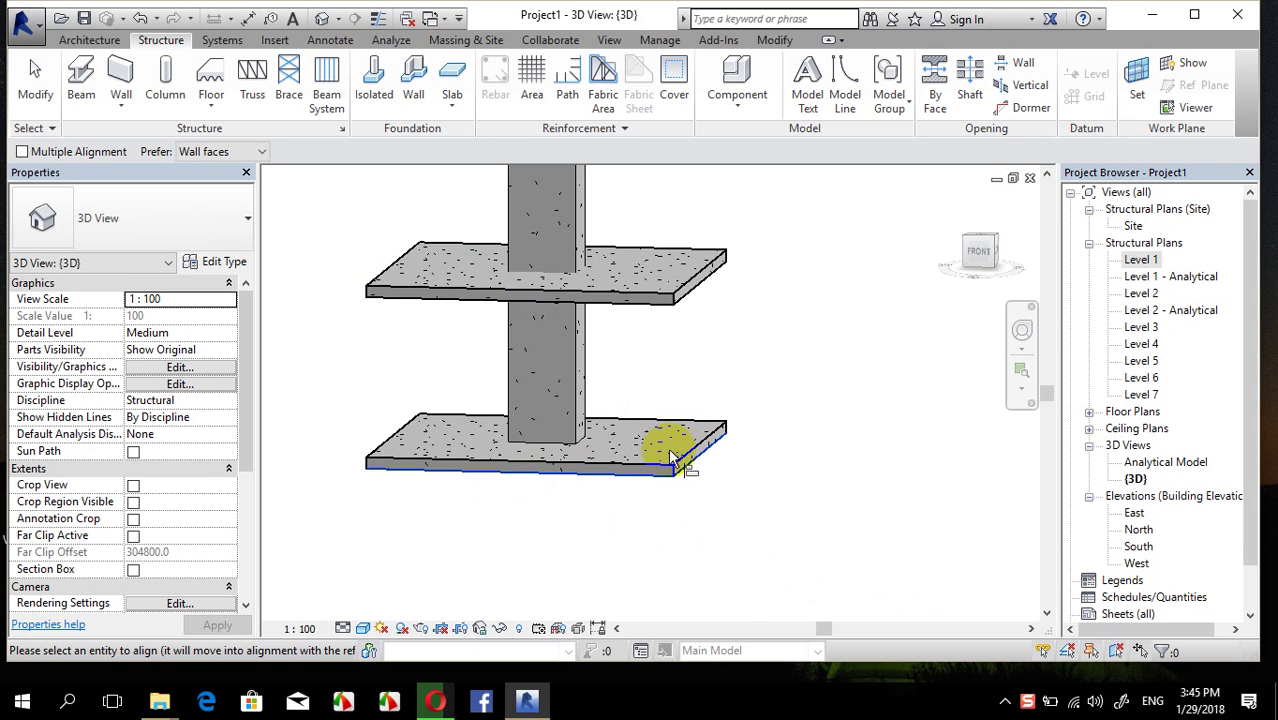
{"action": "left_click", "coordinate": [589, 291]}
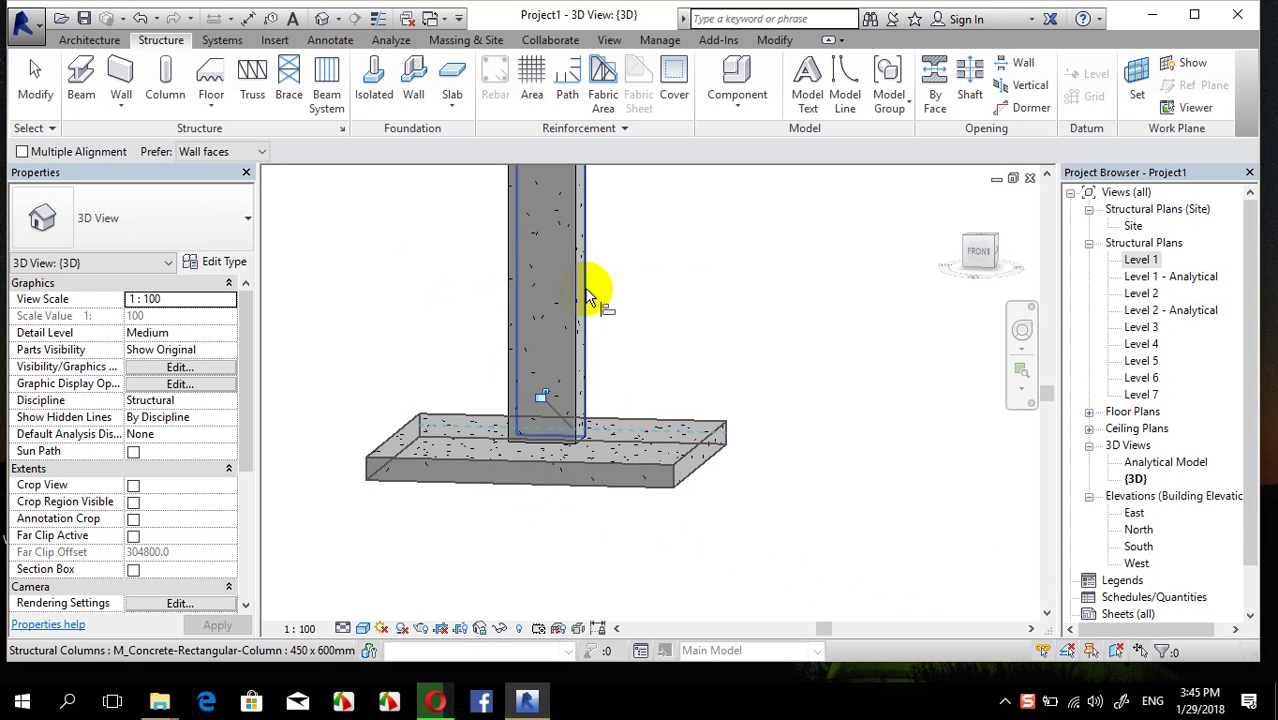
{"action": "scroll", "coordinate": [687, 505], "scroll_direction": "up", "scroll_amount": 1}
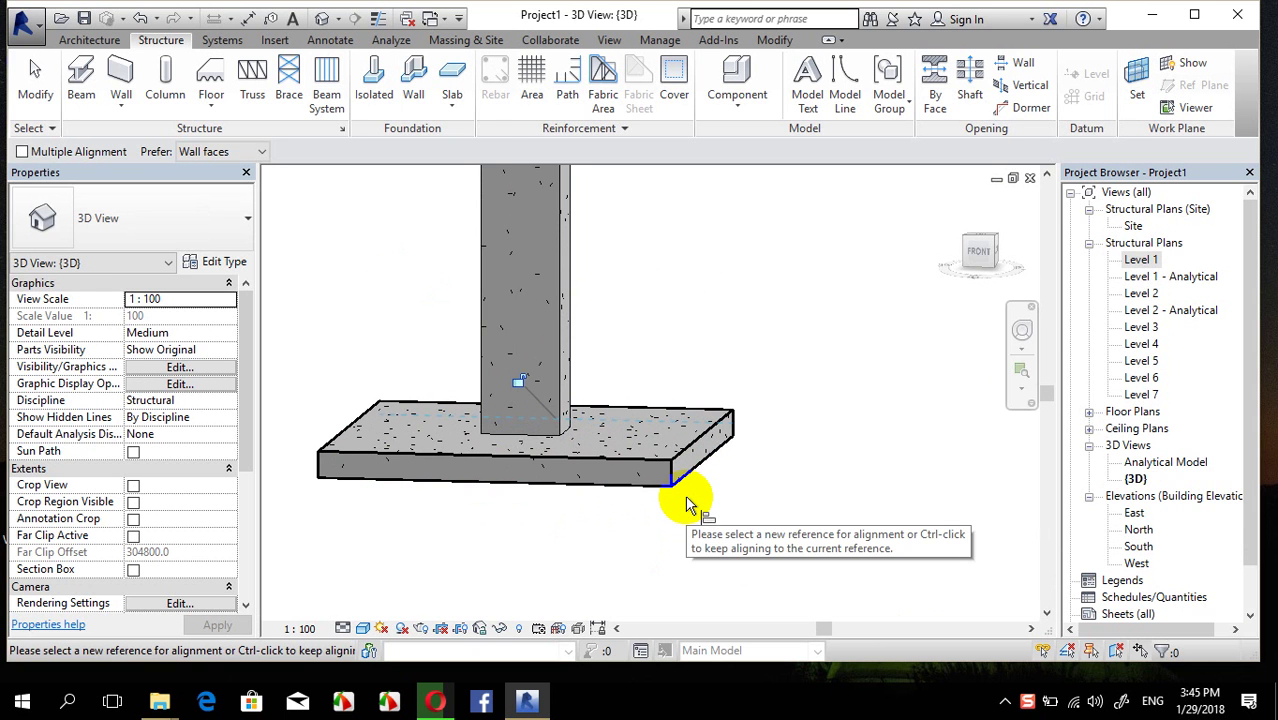
{"action": "key", "text": "ctrl+z"}
{"action": "scroll", "coordinate": [714, 502], "scroll_direction": "down", "scroll_amount": 1}
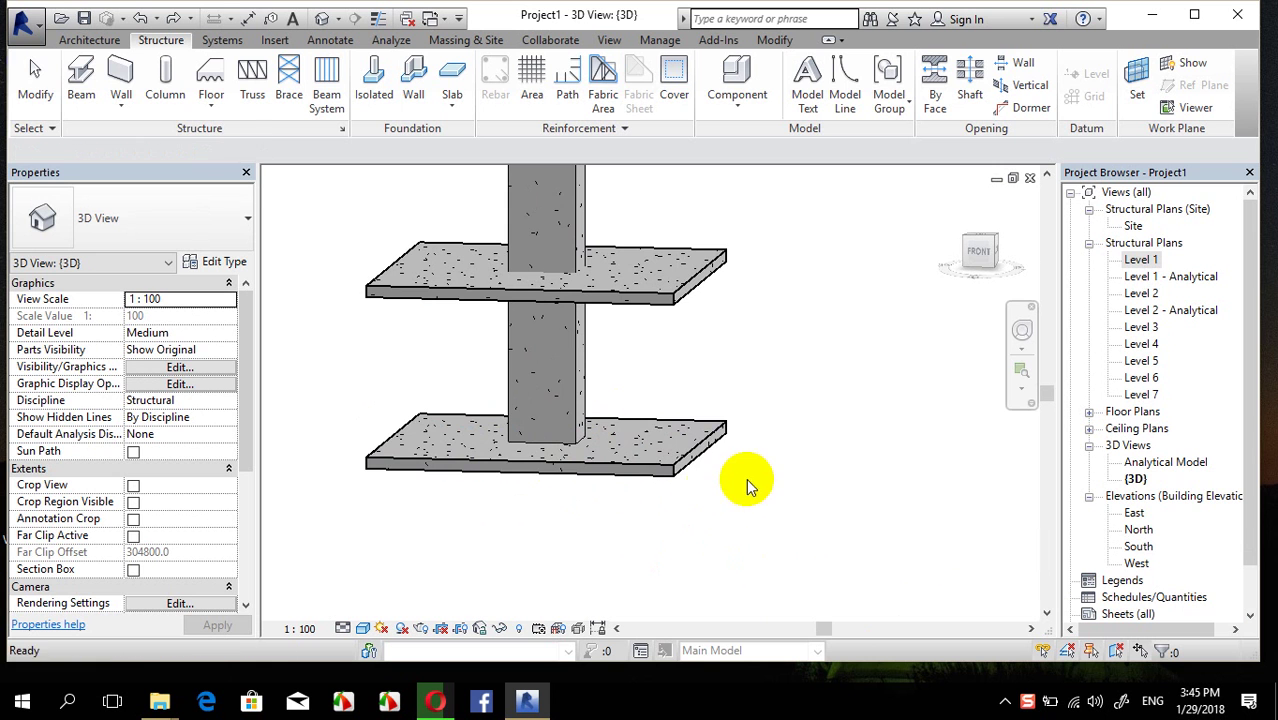
Set the thickness of the lower footing's type, footing 2500*2500*600, to 600
{"action": "scroll", "coordinate": [594, 470], "scroll_direction": "up", "scroll_amount": 1}
{"action": "left_click", "coordinate": [690, 473]}
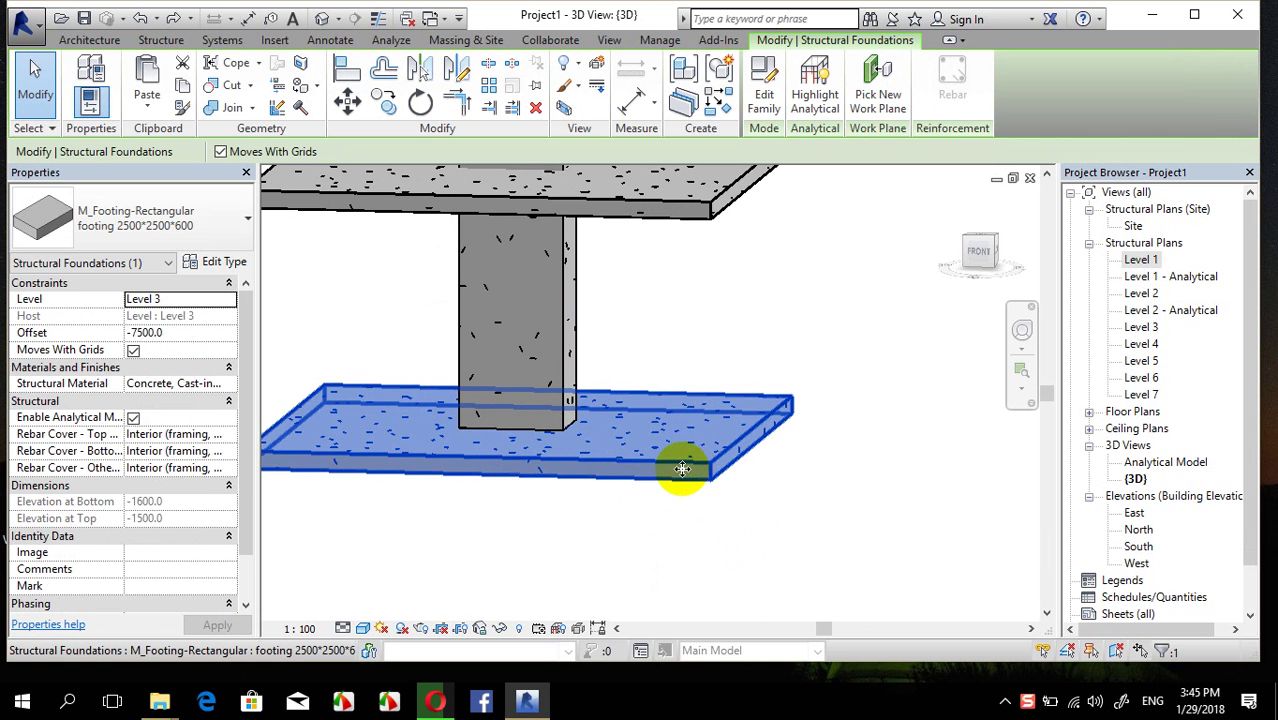
{"action": "left_click", "coordinate": [205, 262]}
{"action": "left_click", "coordinate": [300, 277]}
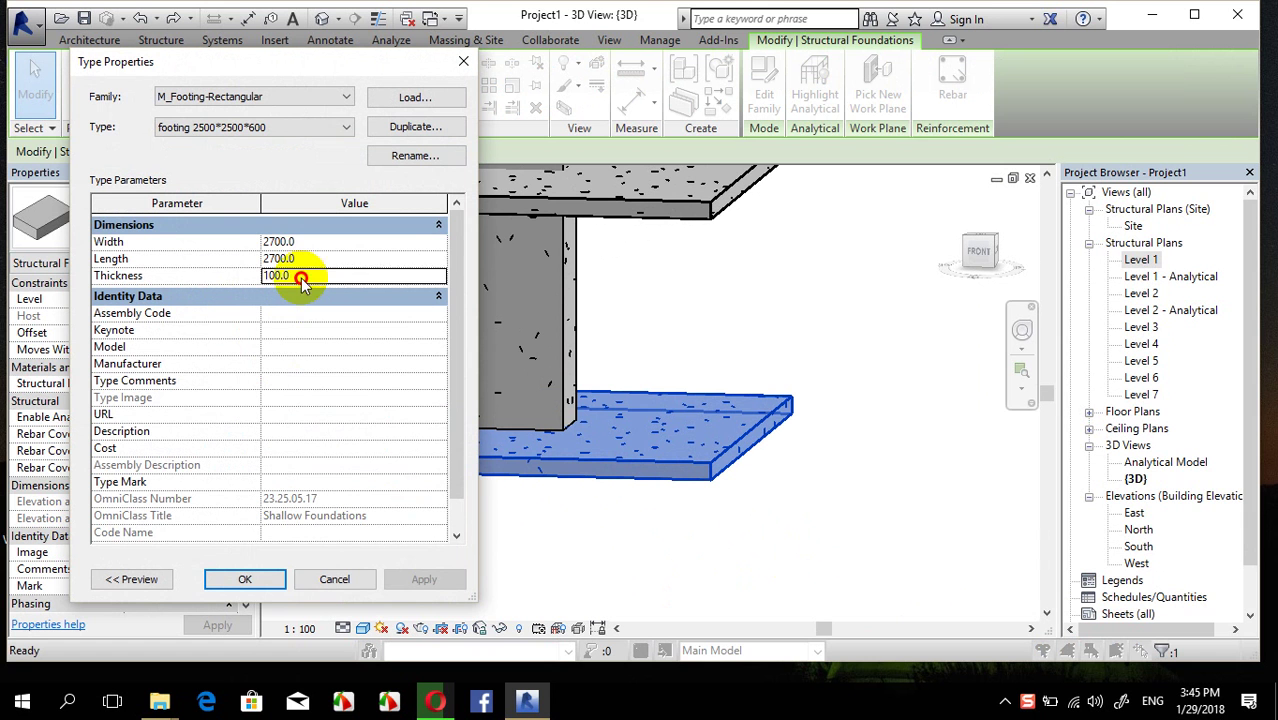
{"action": "type", "text": "600"}
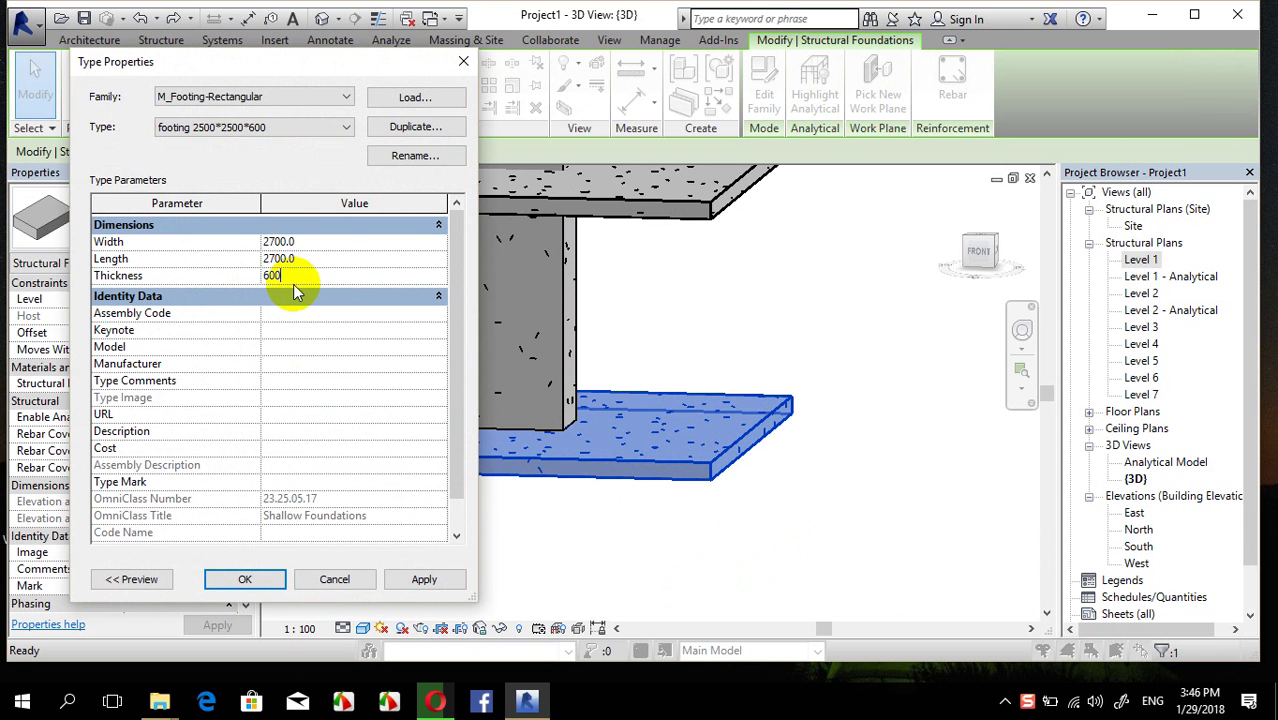
{"action": "left_click", "coordinate": [268, 583]}
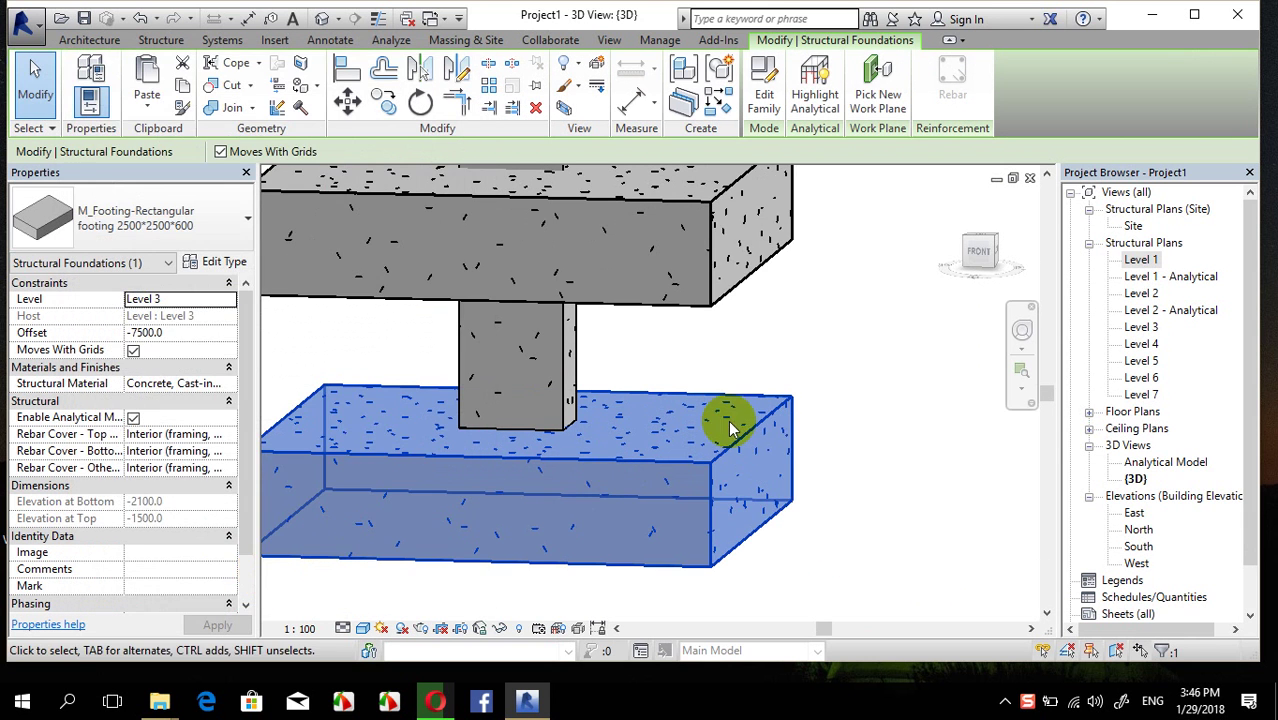
Duplicate the upper footing's type and name the copy footing 2700*2700*100
{"action": "left_click", "coordinate": [829, 377]}
{"action": "left_click", "coordinate": [717, 297]}
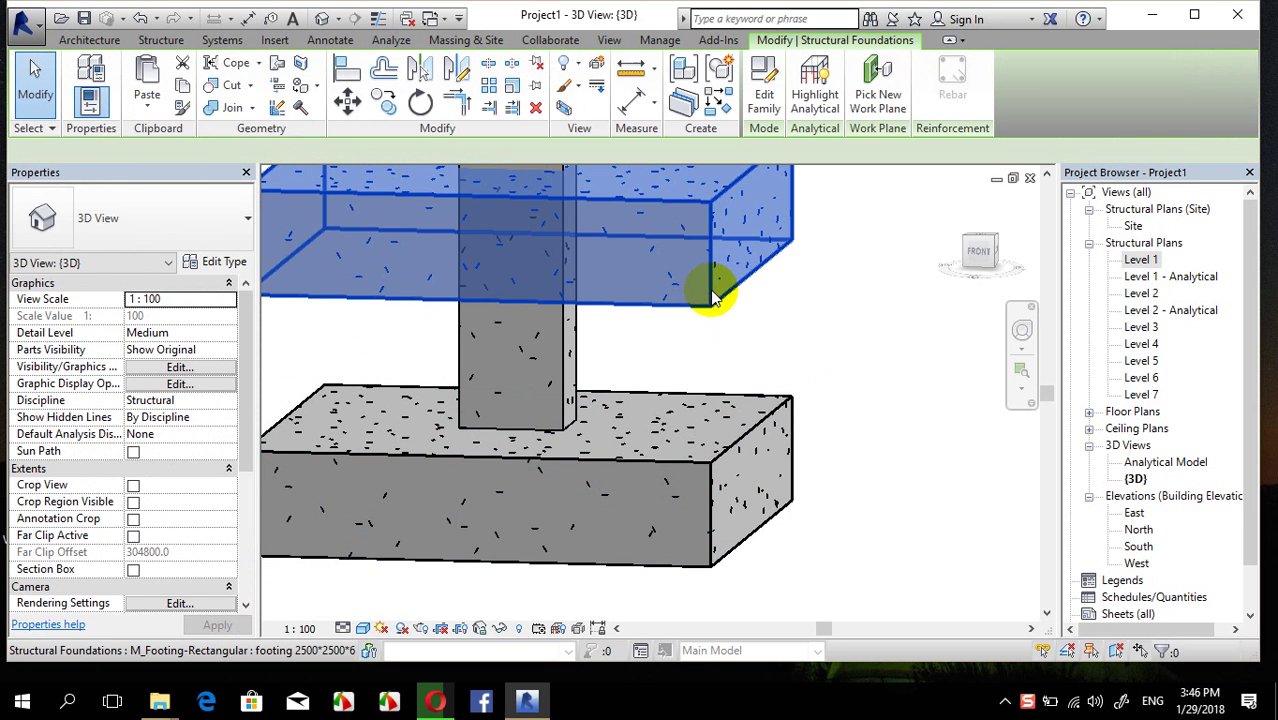
{"action": "left_click", "coordinate": [218, 264]}
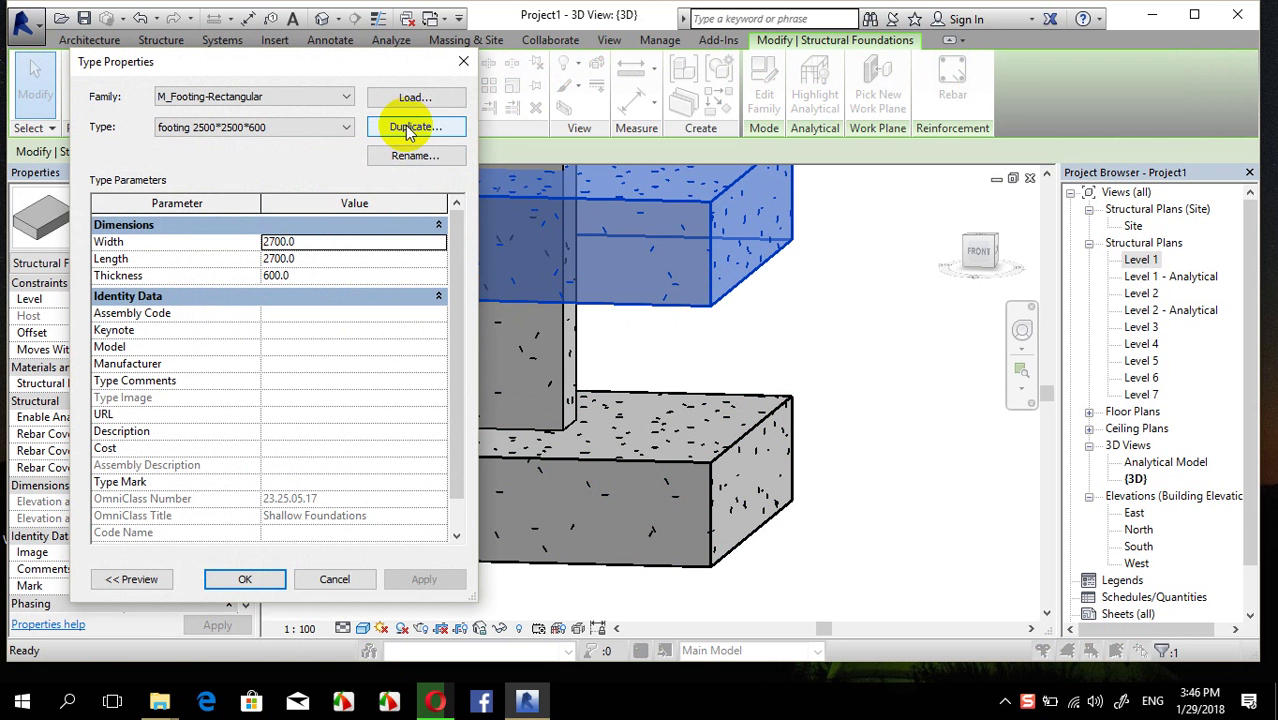
{"action": "left_click", "coordinate": [407, 128]}
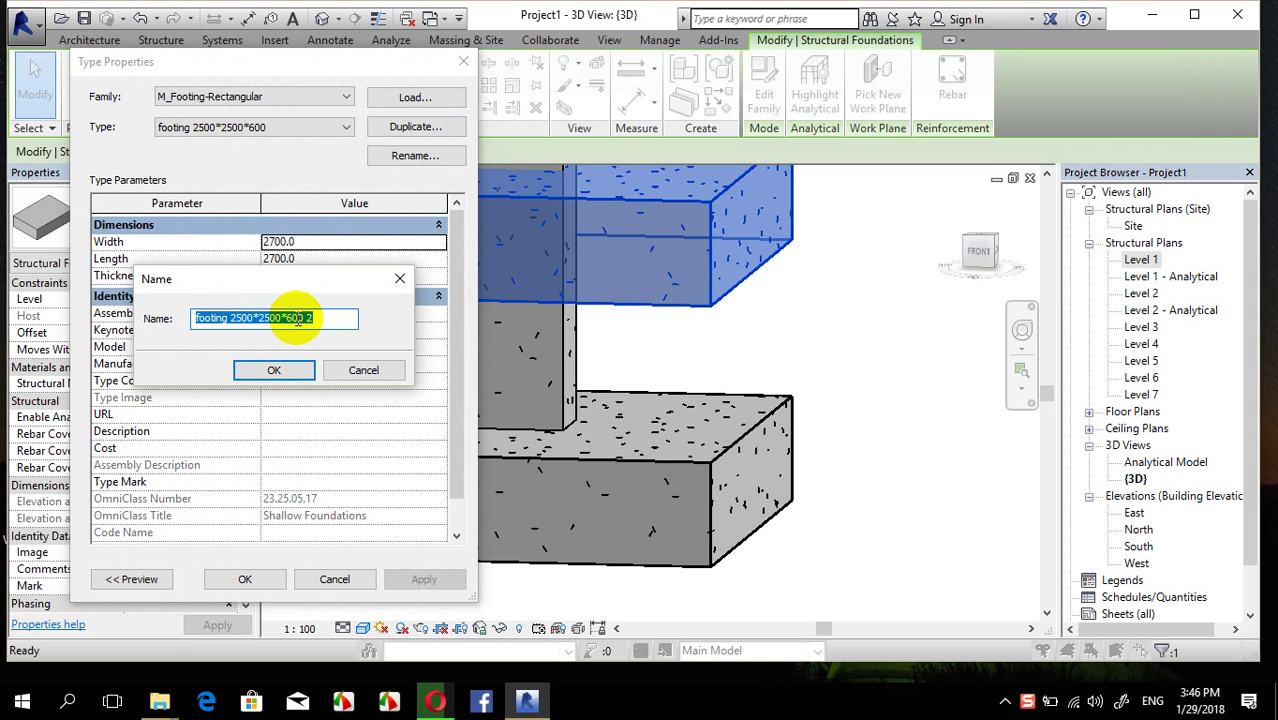
{"action": "left_click", "coordinate": [214, 318]}
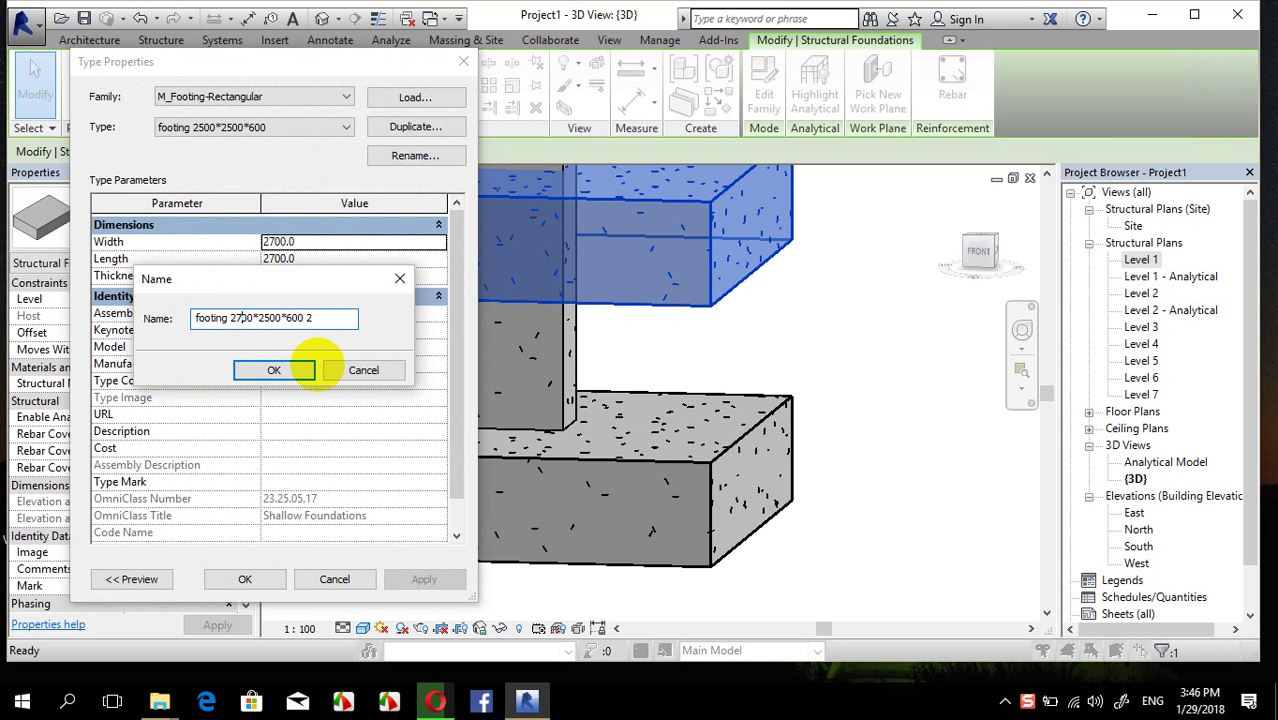
{"action": "key", "text": "BackSpace"}
{"action": "type", "text": "7"}
{"action": "left_click", "coordinate": [271, 318]}
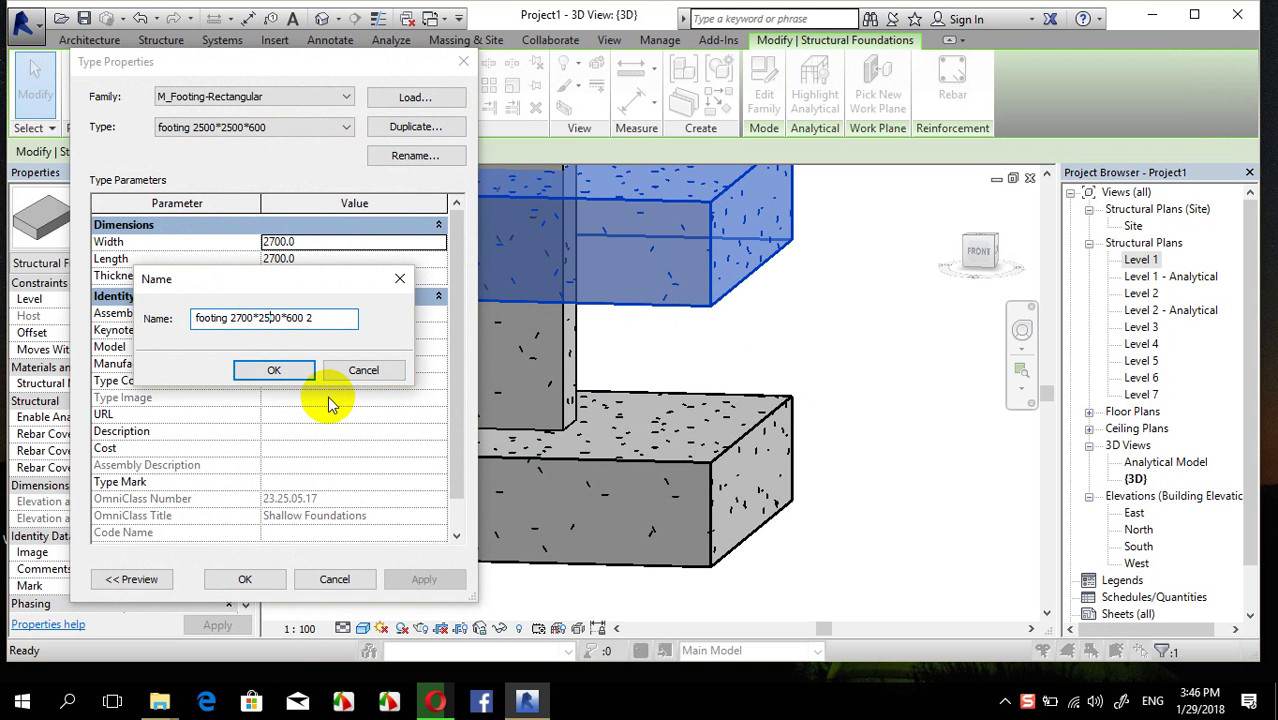
{"action": "type", "text": "7"}
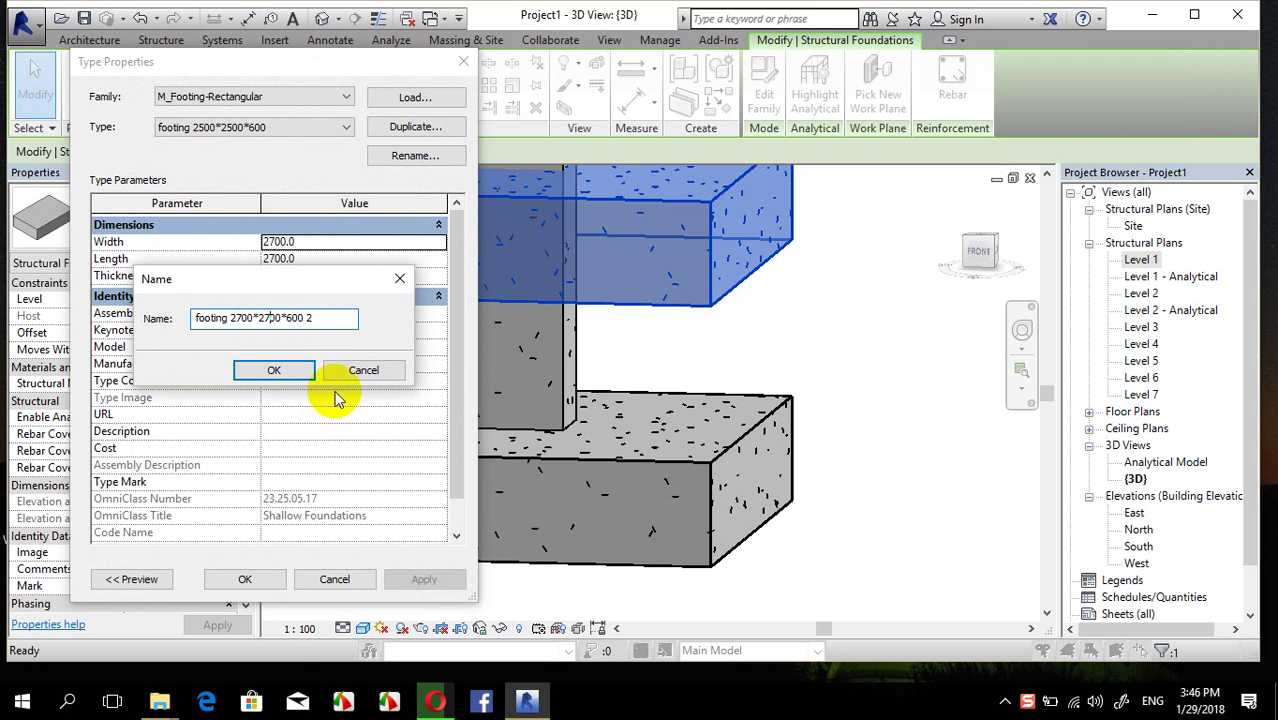
{"action": "left_click", "coordinate": [291, 318]}
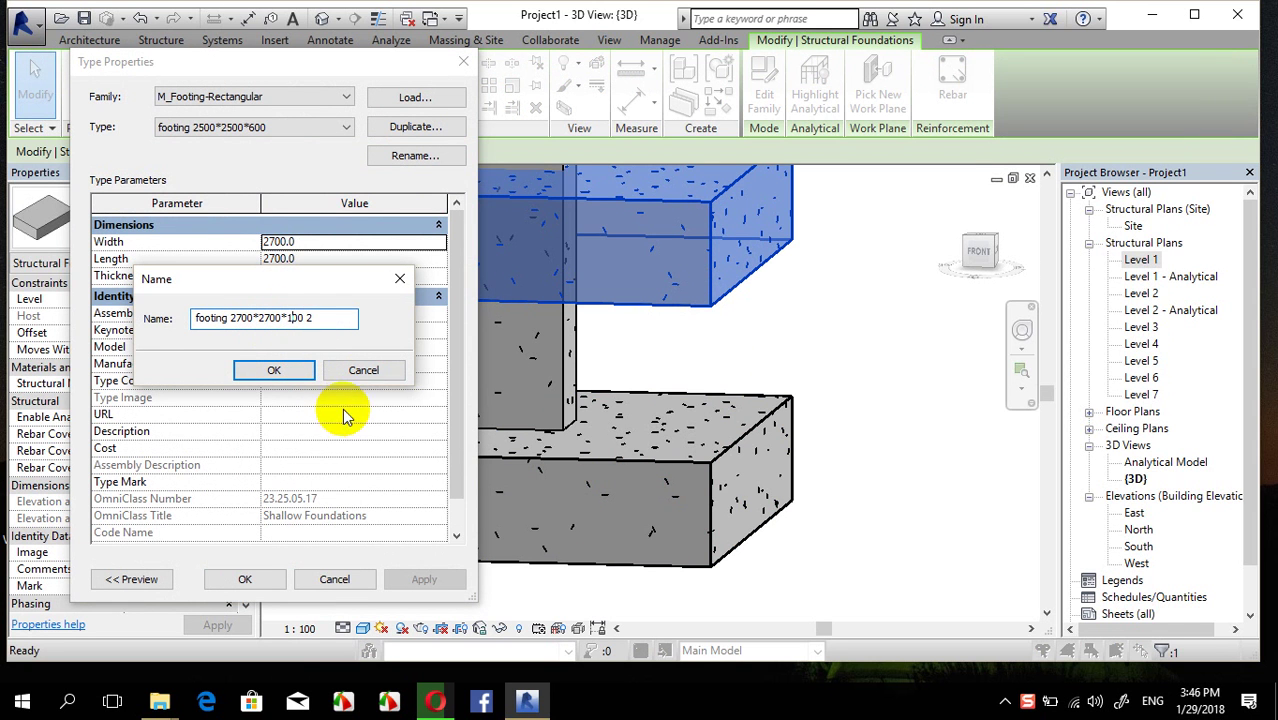
{"action": "key", "text": "BackSpace"}
{"action": "type", "text": "1"}
{"action": "left_click", "coordinate": [300, 368]}
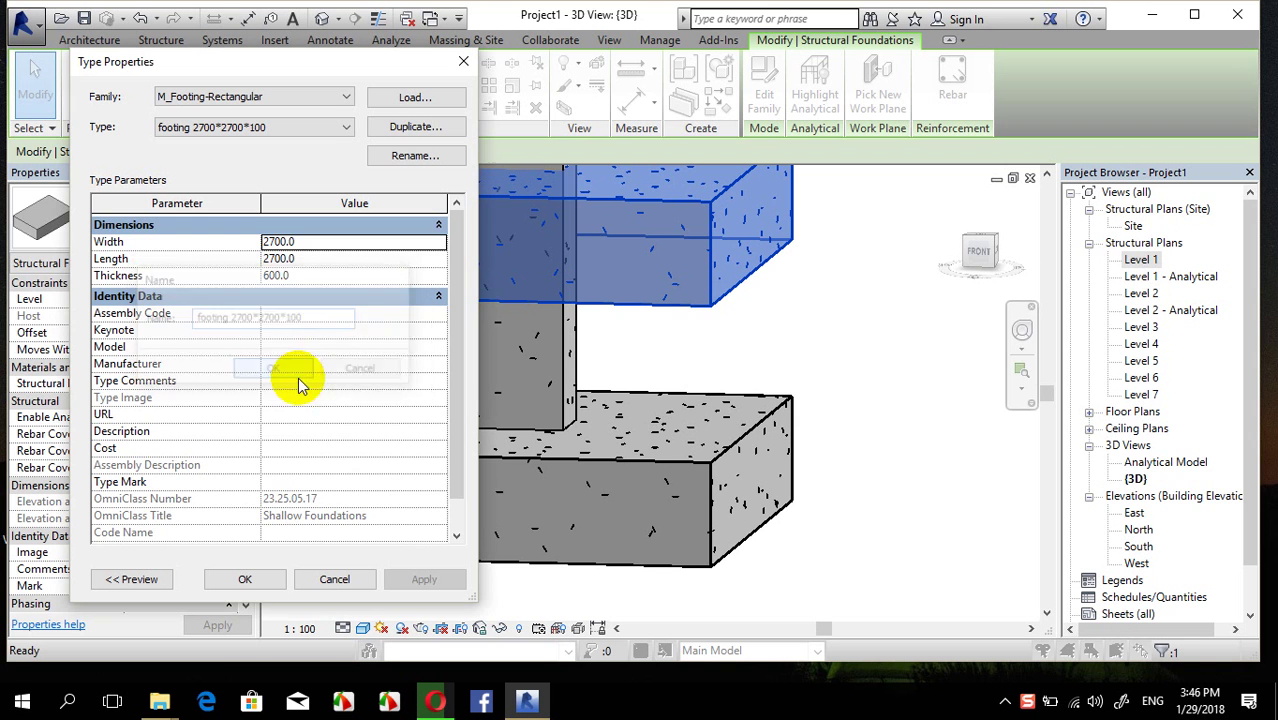
Set the thickness of the new footing 2700*2700*100 type to 100
{"action": "left_click", "coordinate": [316, 244]}
{"action": "left_click", "coordinate": [301, 277]}
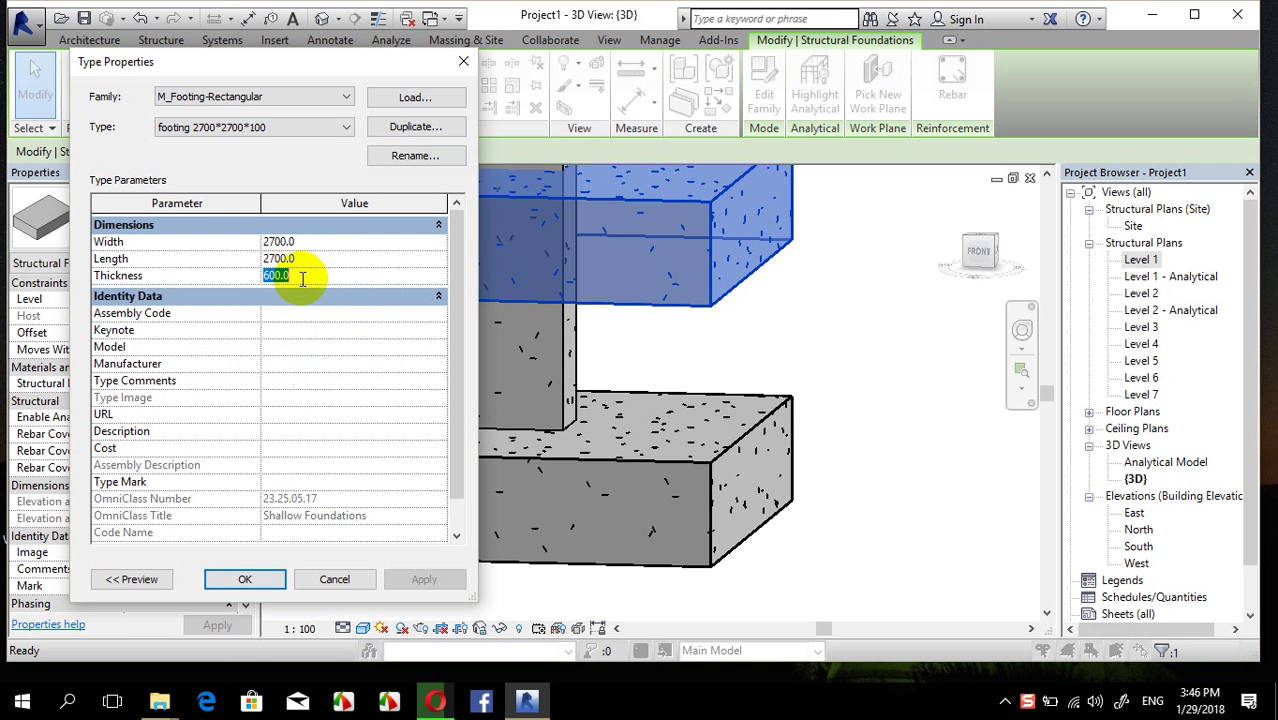
{"action": "type", "text": "100"}
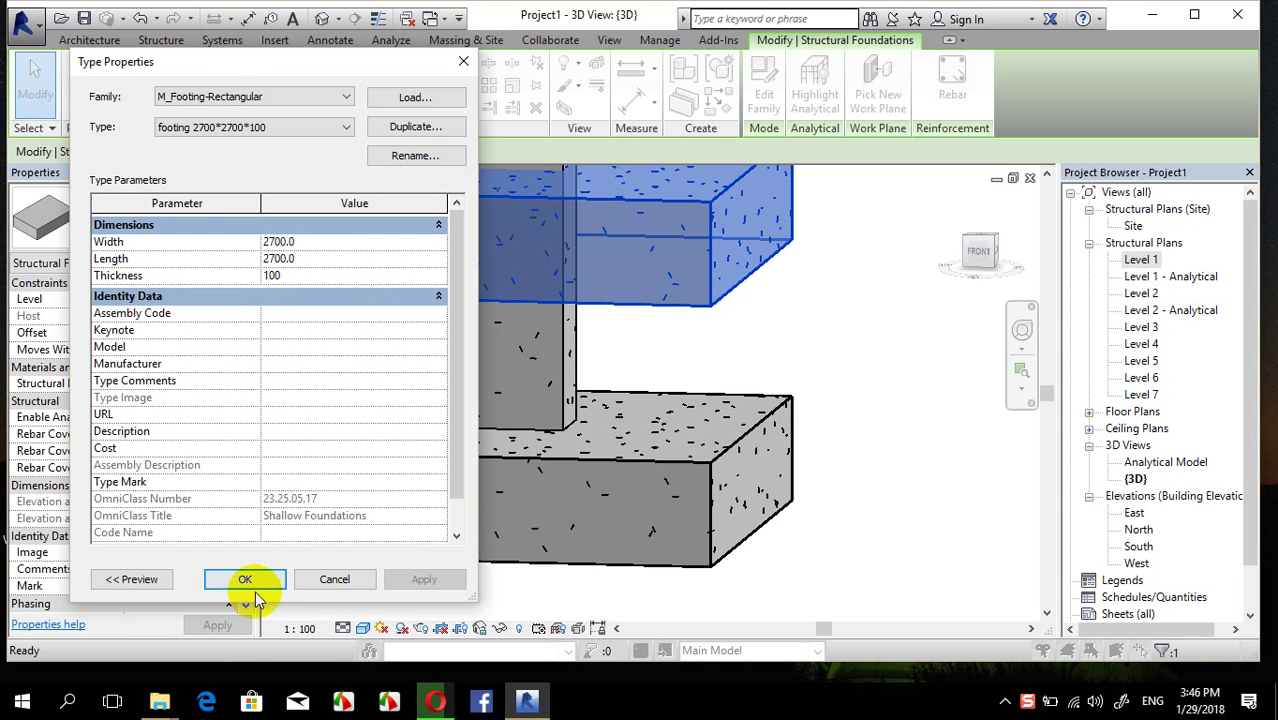
{"action": "left_click", "coordinate": [253, 583]}
{"action": "key", "text": "Escape"}
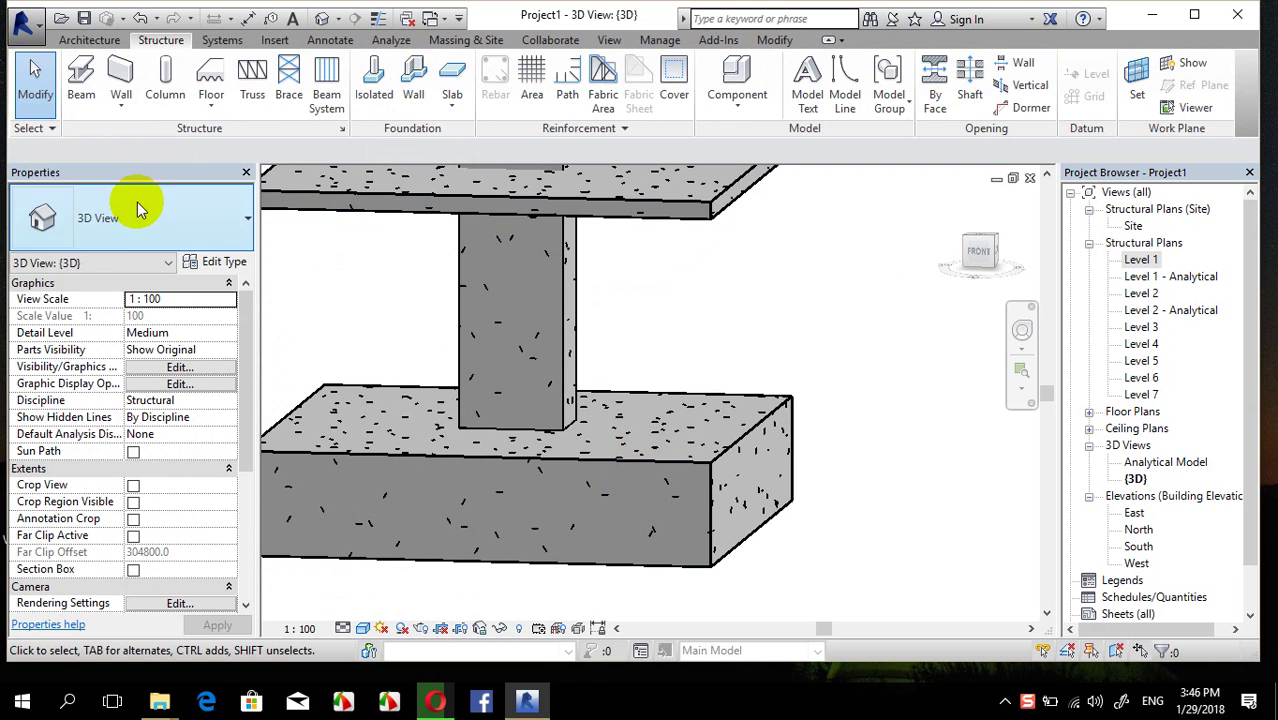
Set the width and length of the lower footing's type, footing 2500*2500*600, to 2500
{"action": "left_click", "coordinate": [664, 459]}
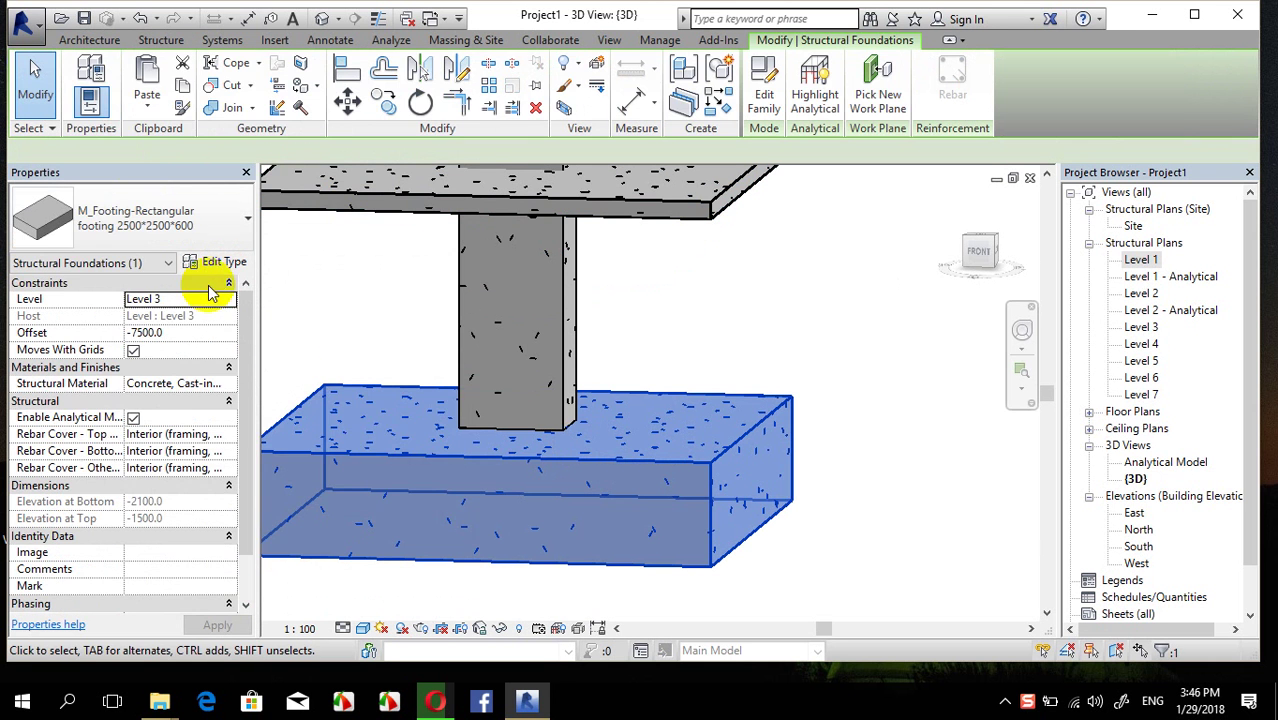
{"action": "left_click", "coordinate": [213, 264]}
{"action": "left_click", "coordinate": [283, 242]}
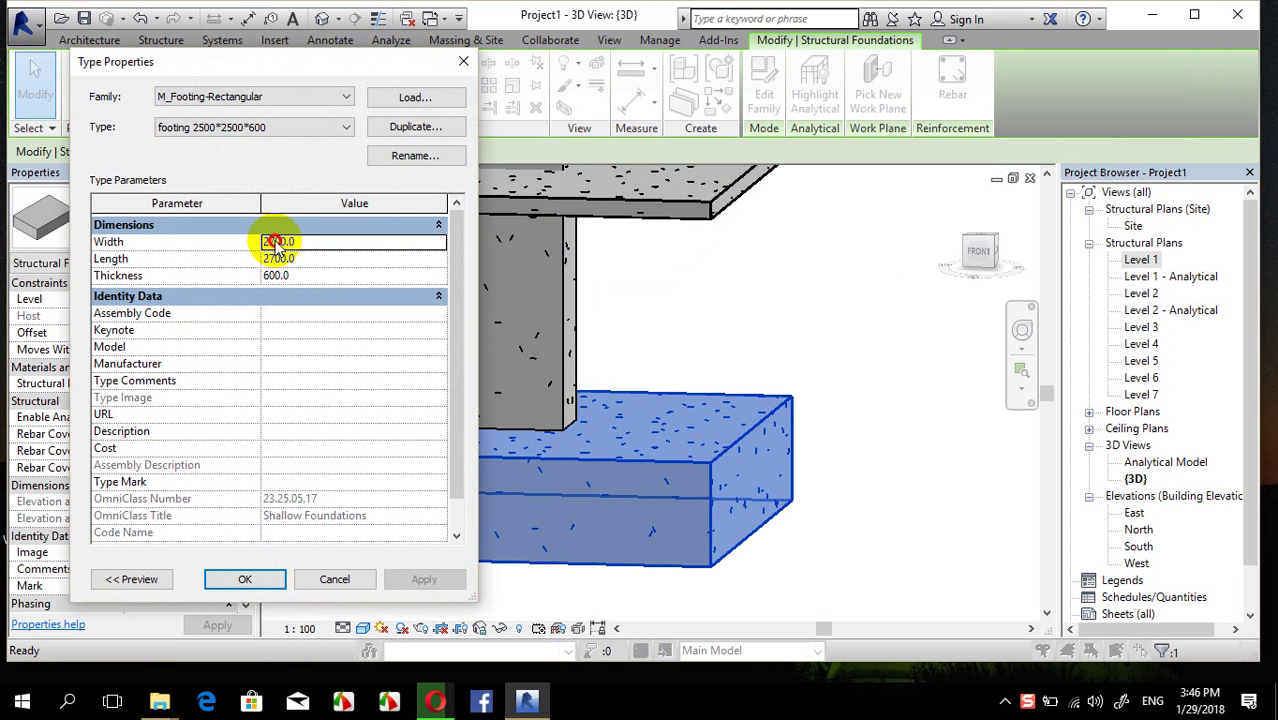
{"action": "type", "text": "2500"}
{"action": "left_click", "coordinate": [278, 262]}
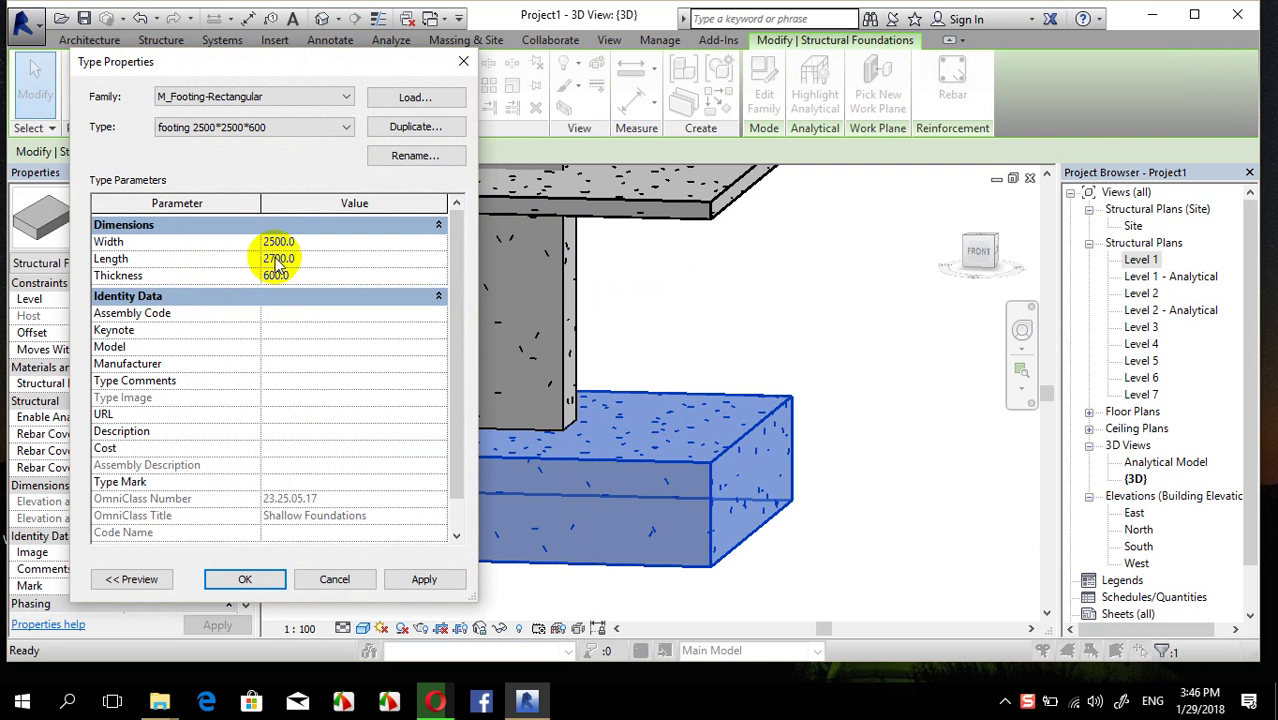
{"action": "key", "text": "BackSpace"}
{"action": "type", "text": "5"}
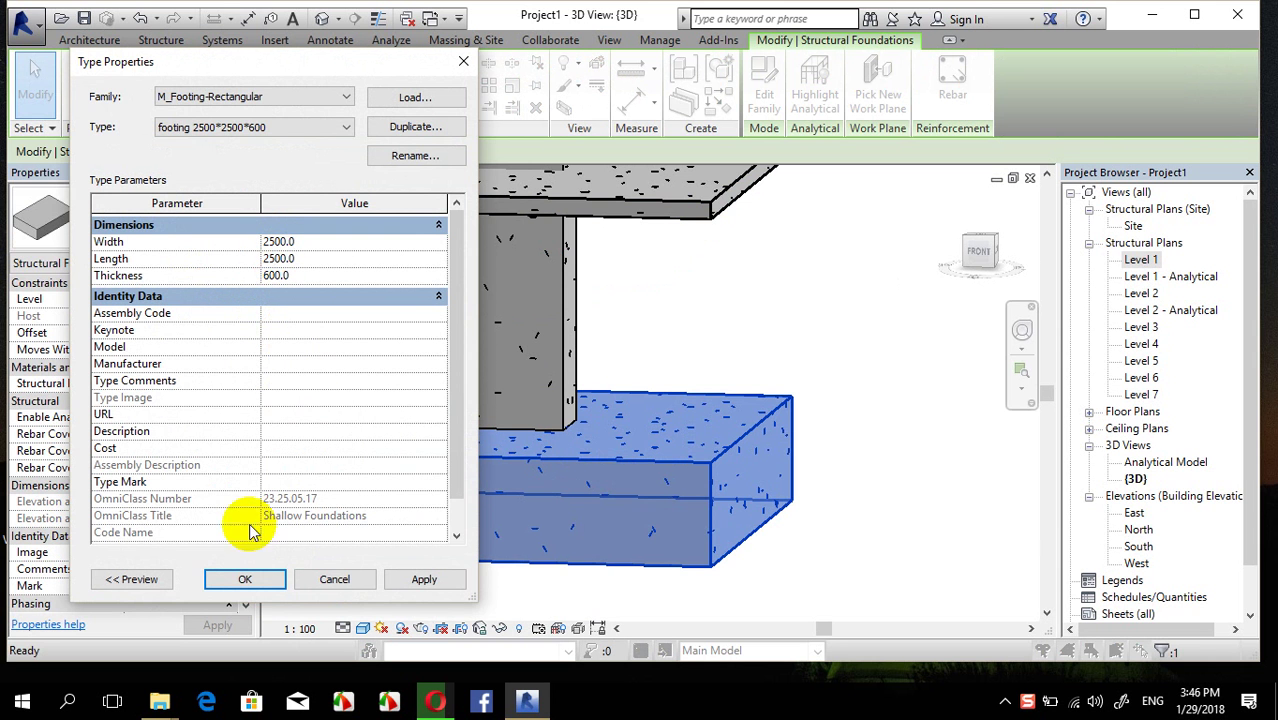
{"action": "left_click", "coordinate": [245, 579]}
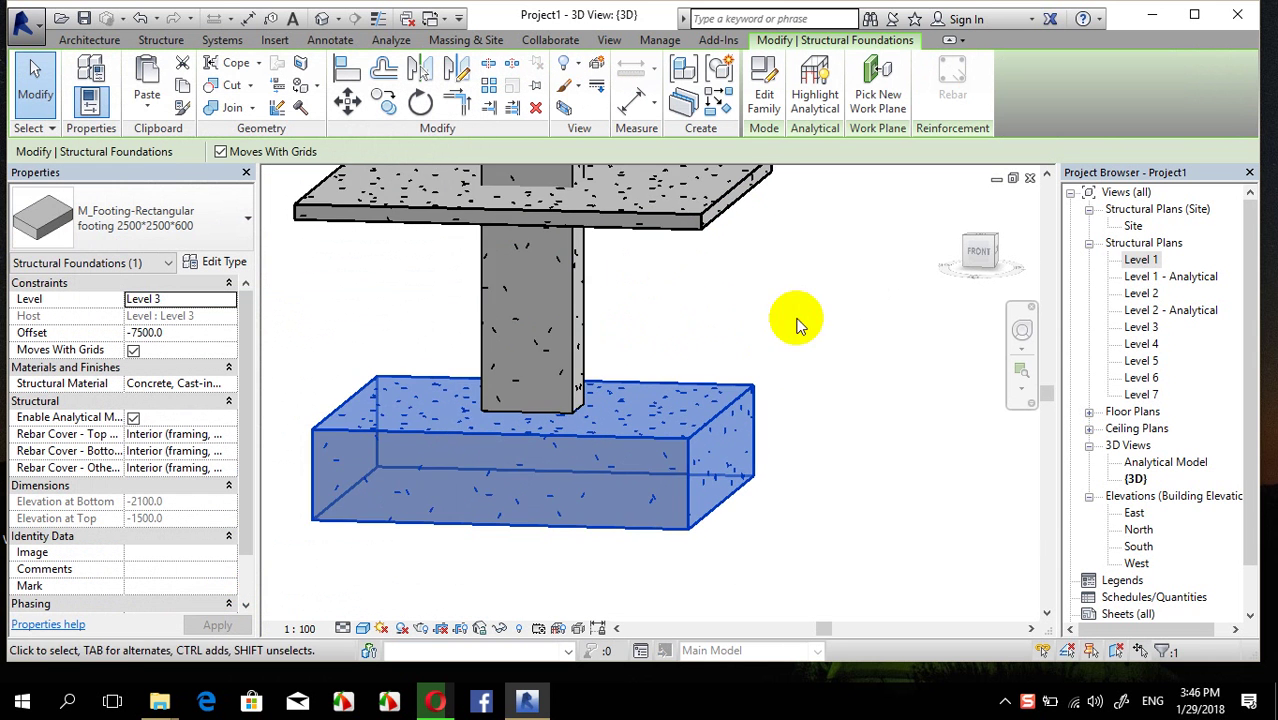
{"action": "left_click", "coordinate": [769, 384]}
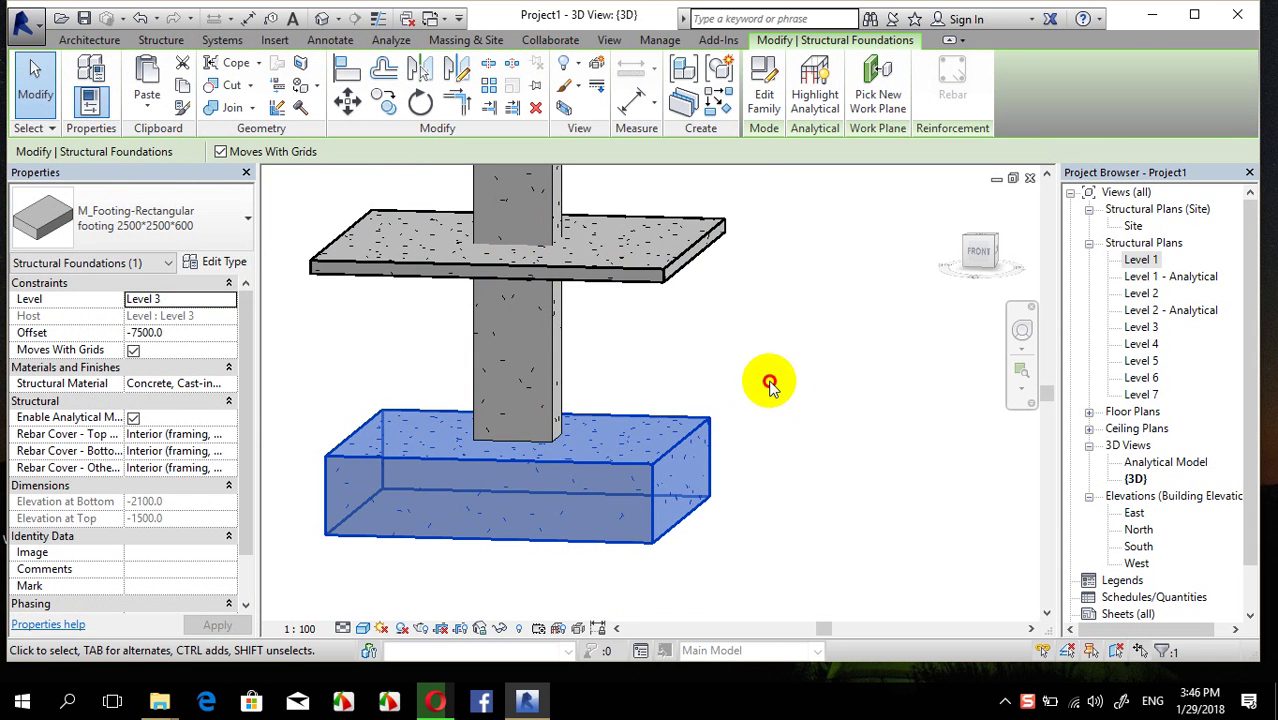
Lower the thin 2700*2700*100 footing beneath the thick footing by setting its offset from Level 1 to -2100
{"action": "left_click", "coordinate": [650, 273]}
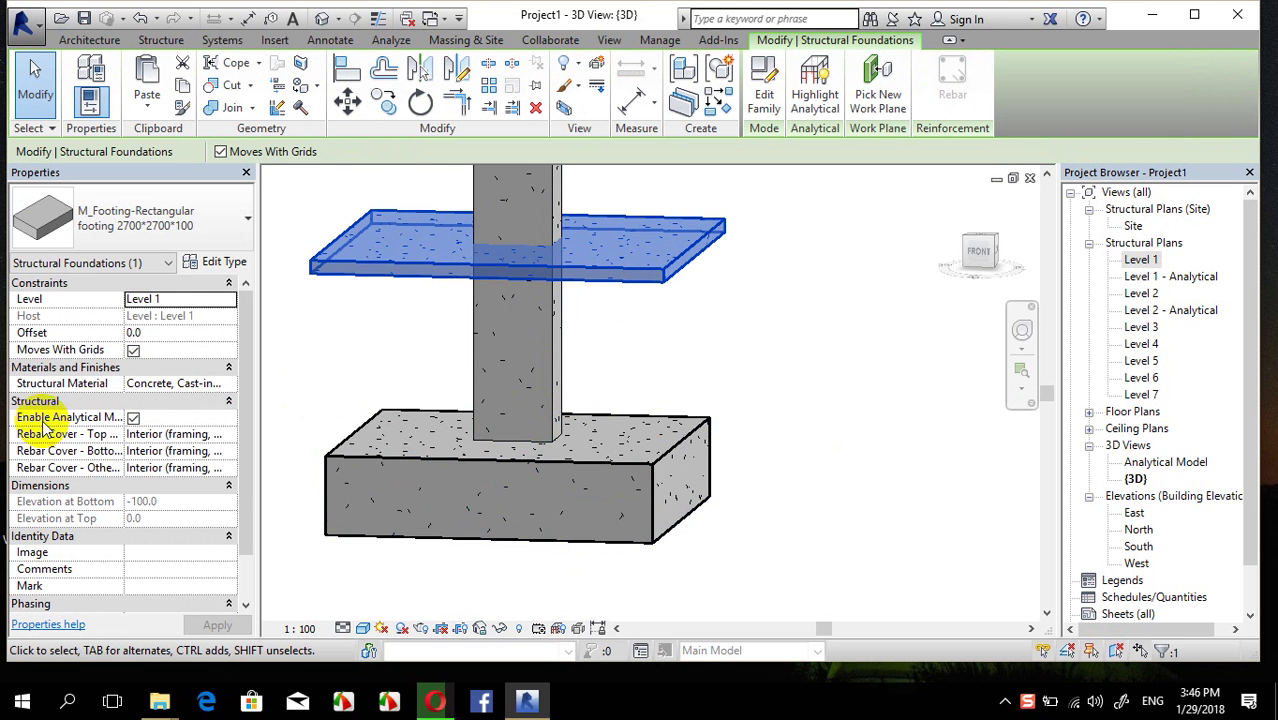
{"action": "left_click", "coordinate": [166, 336]}
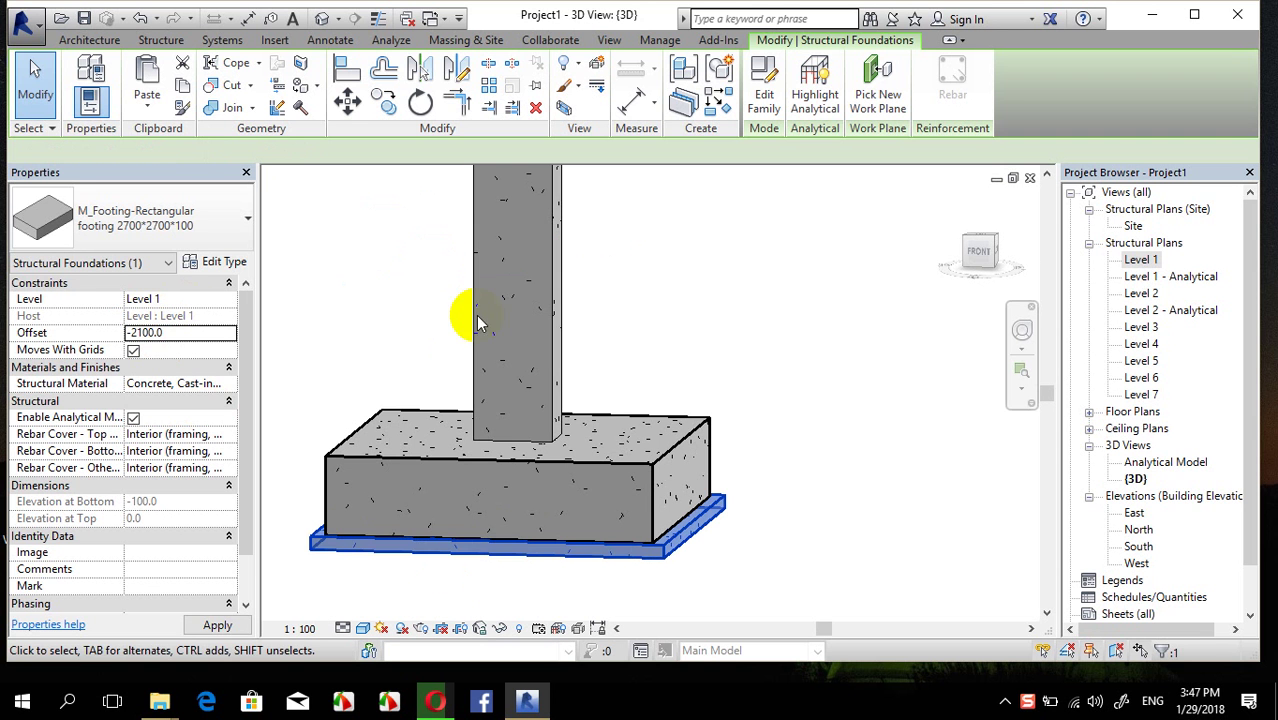
{"action": "left_click", "coordinate": [593, 590]}
Examine how the thin pad sits under the thick footing in 3D and in the North elevation
{"action": "scroll", "coordinate": [666, 525], "scroll_direction": "up", "scroll_amount": 4}
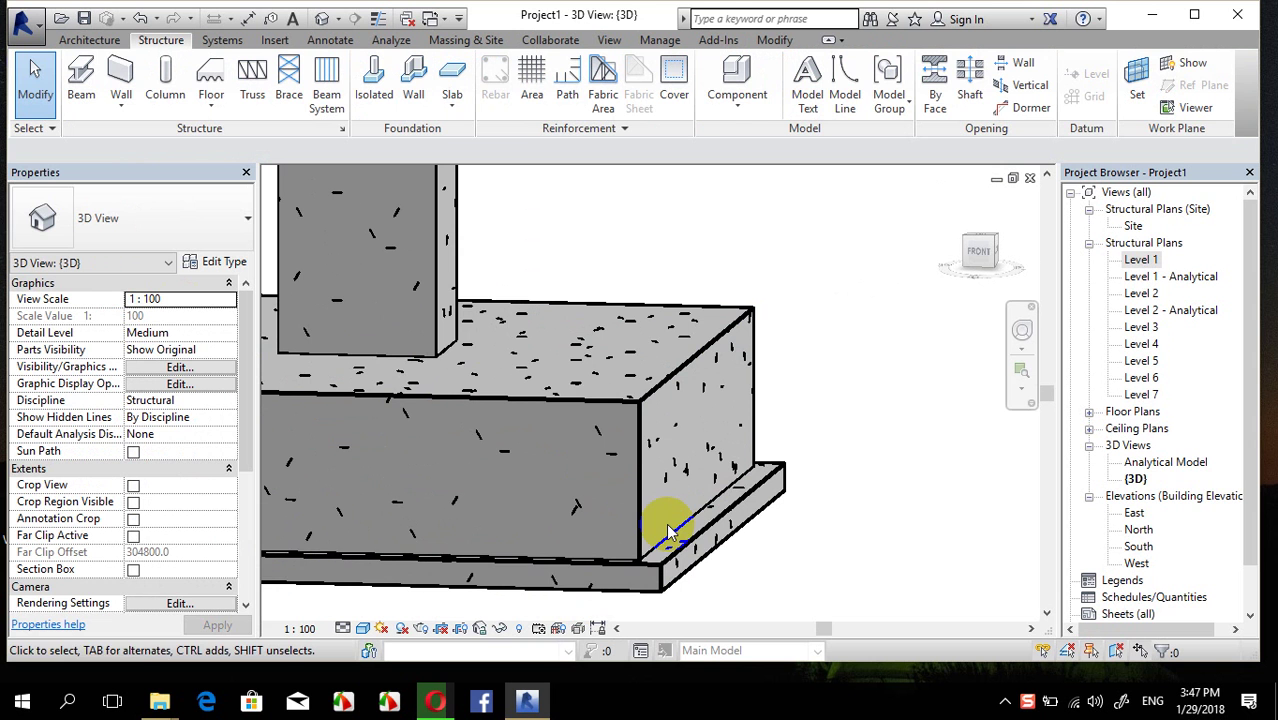
{"action": "scroll", "coordinate": [740, 412], "scroll_direction": "down", "scroll_amount": 3}
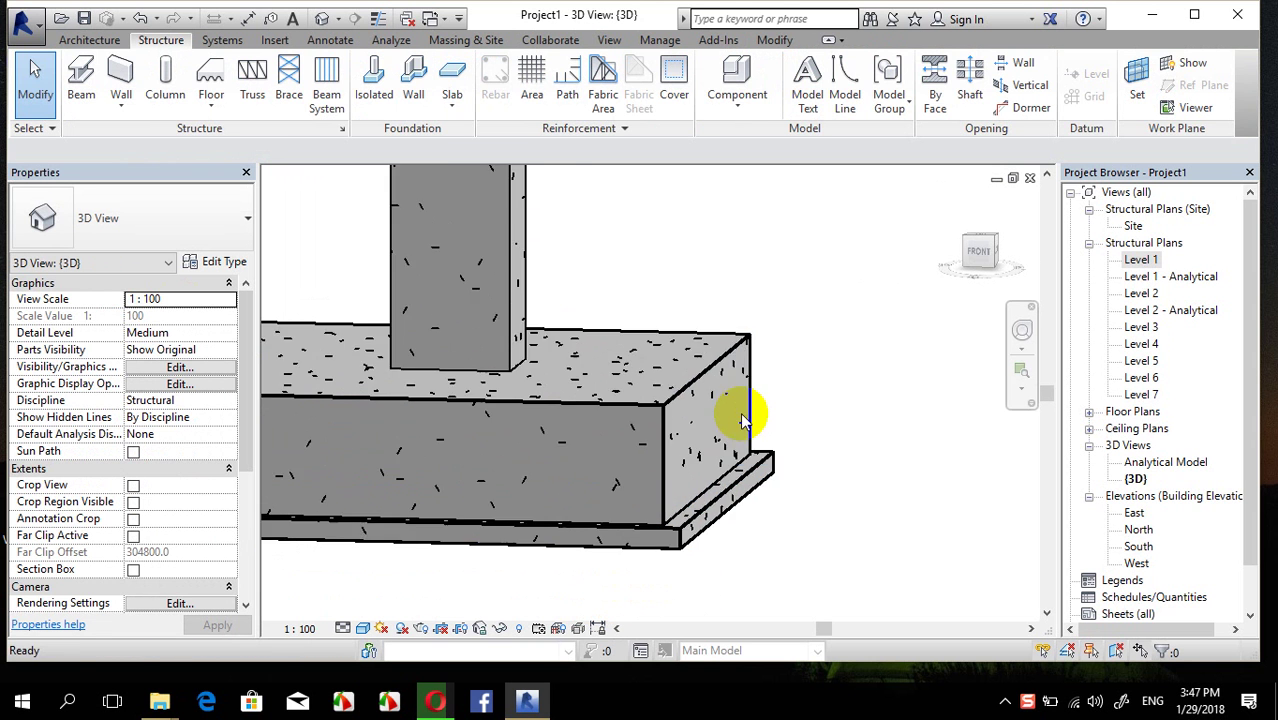
{"action": "middle_click_drag", "start_coordinate": [740, 412], "coordinate": [672, 483]}
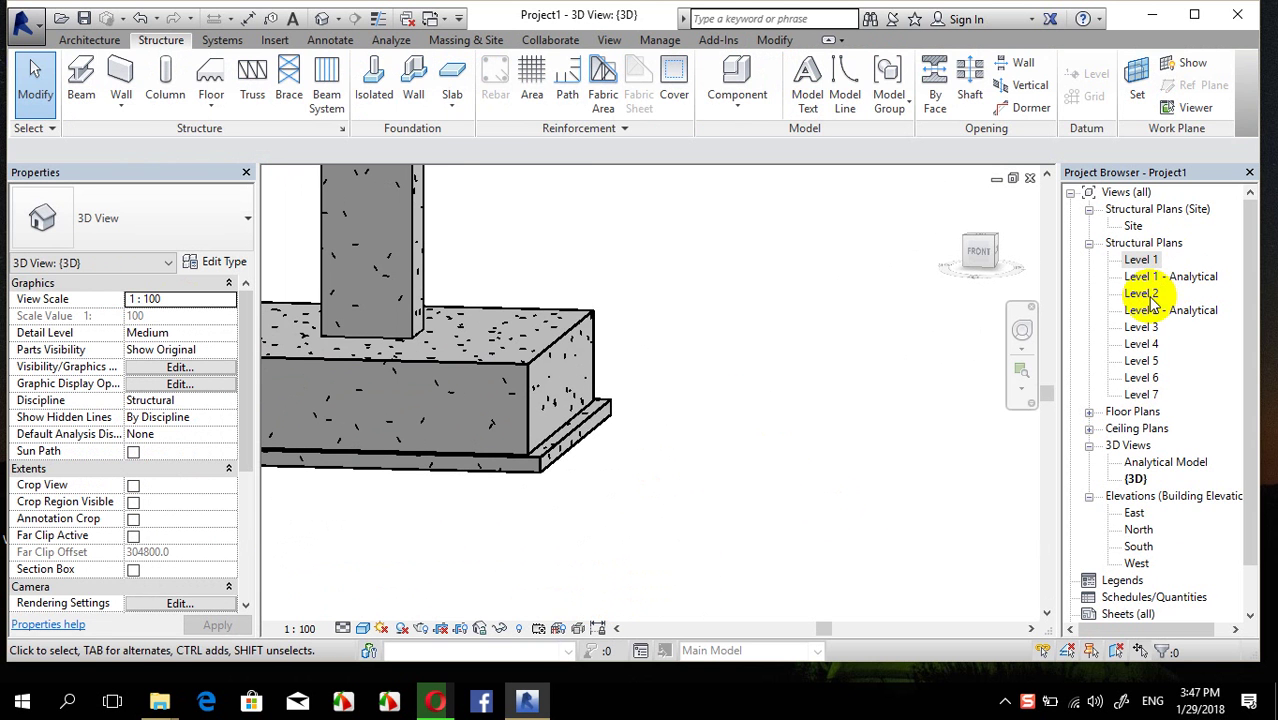
{"action": "double_click", "coordinate": [1138, 529]}
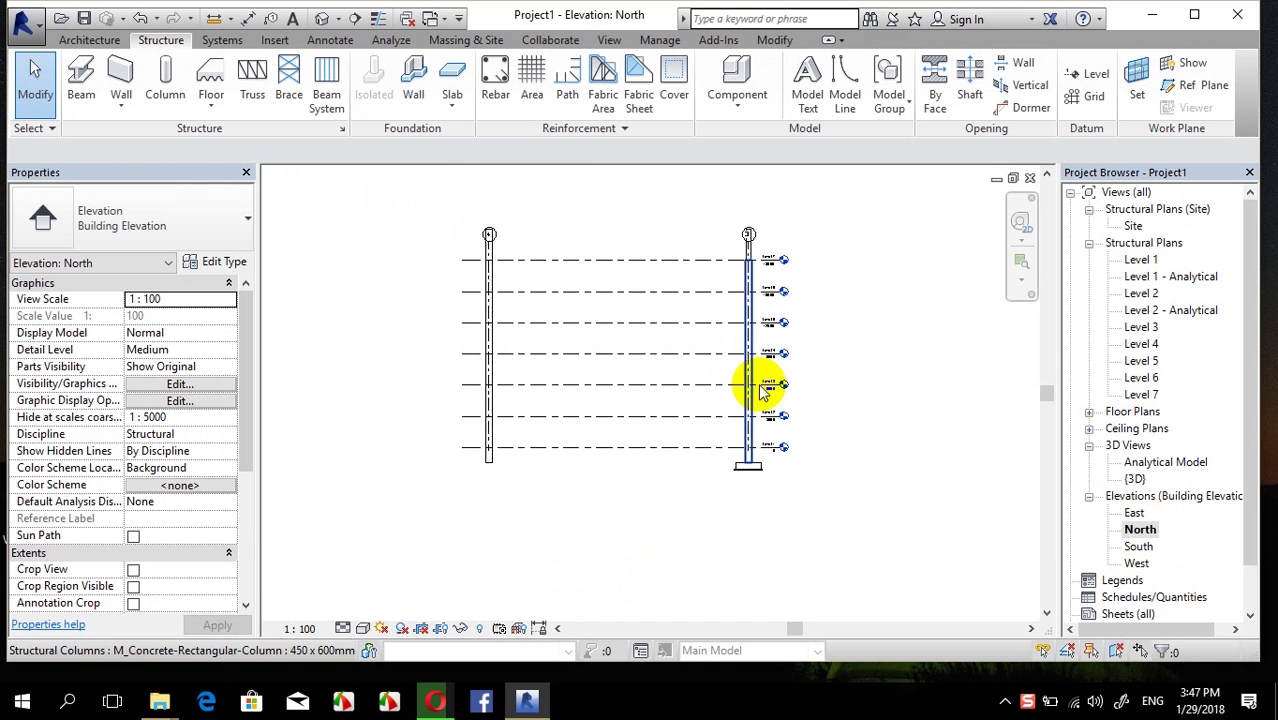
{"action": "scroll", "coordinate": [710, 448], "scroll_direction": "up", "scroll_amount": 4}
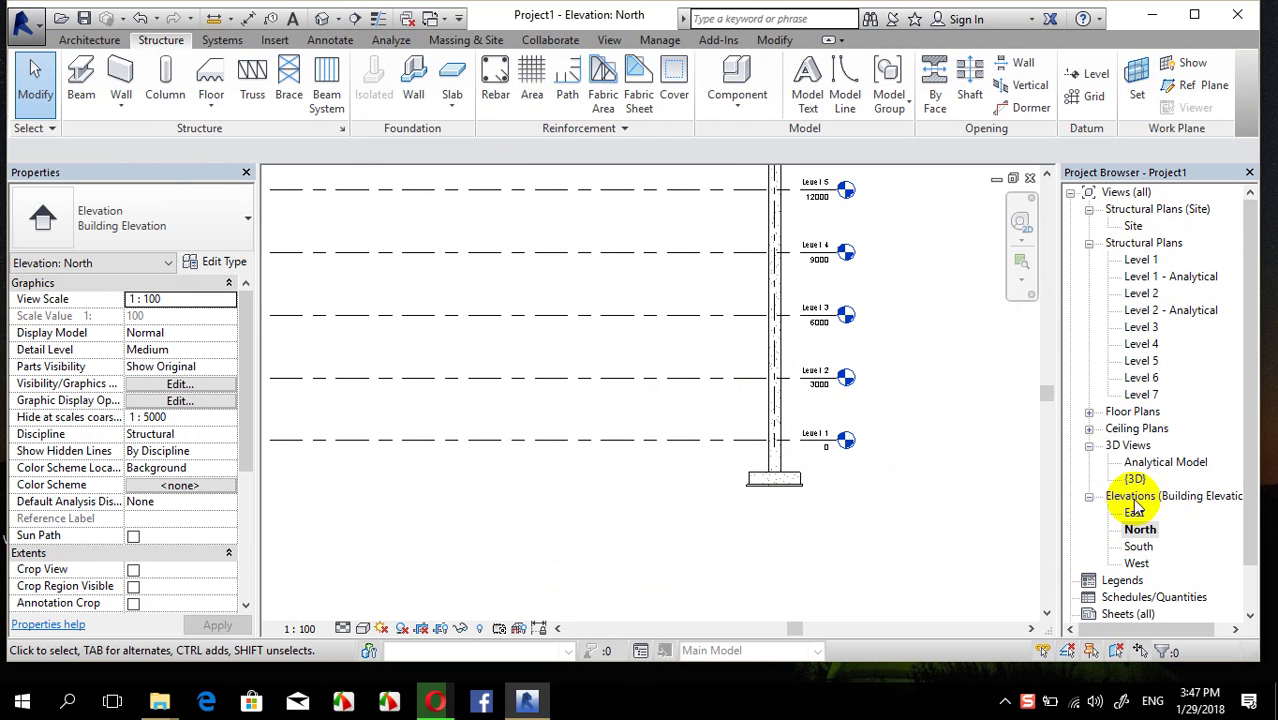
Create a new level 1500 below Level 1 by offsetting the Level 1 line downward in the North elevation
{"action": "left_click", "coordinate": [1093, 78]}
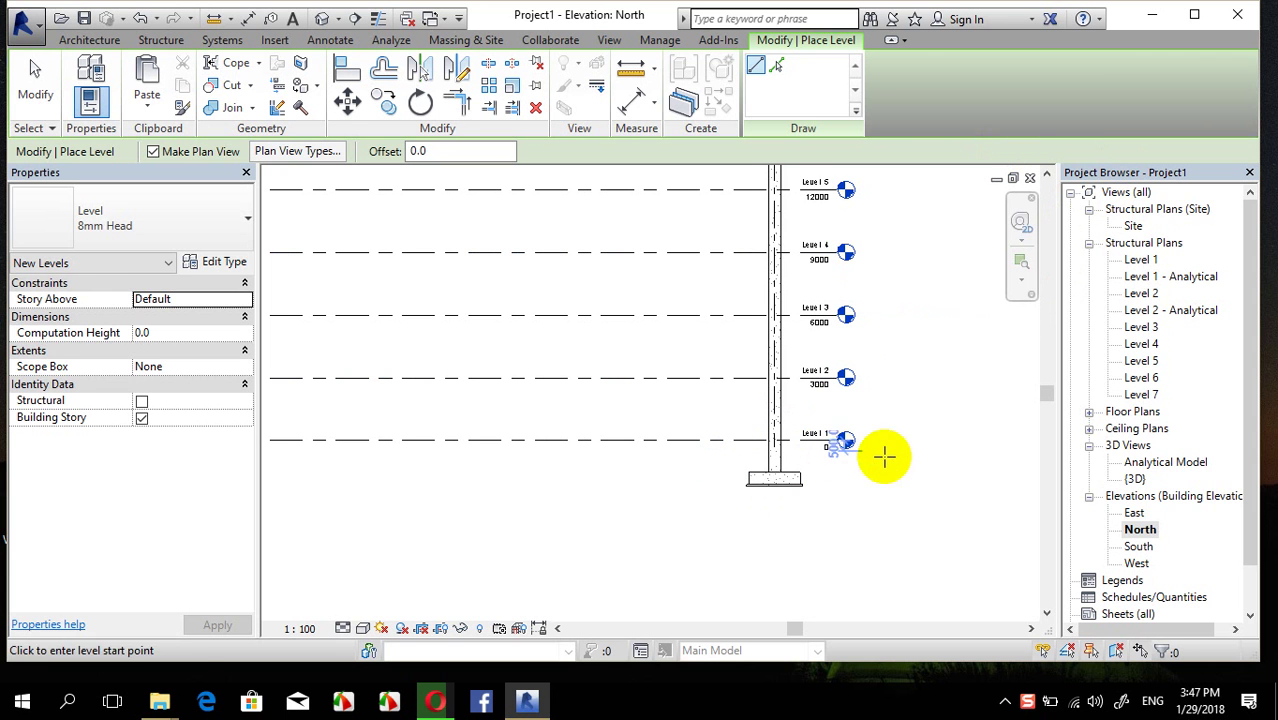
{"action": "left_click", "coordinate": [776, 65]}
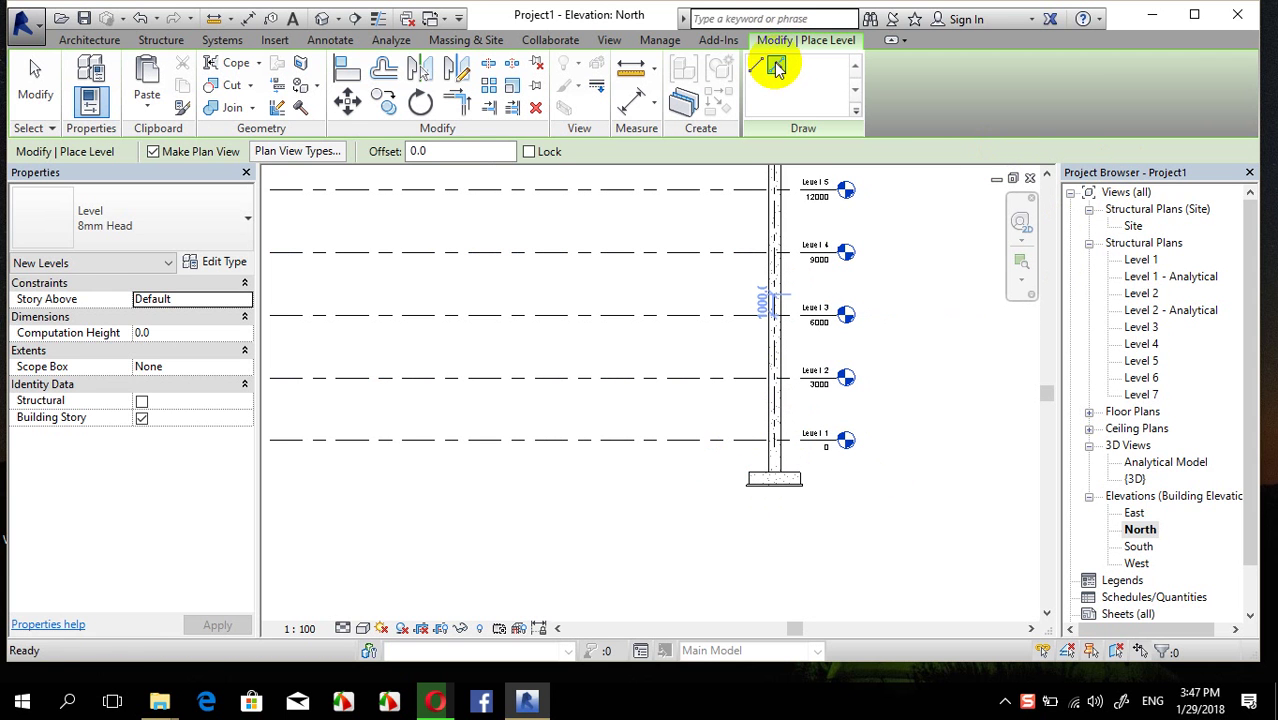
{"action": "left_click", "coordinate": [476, 151]}
{"action": "double_click", "coordinate": [476, 151]}
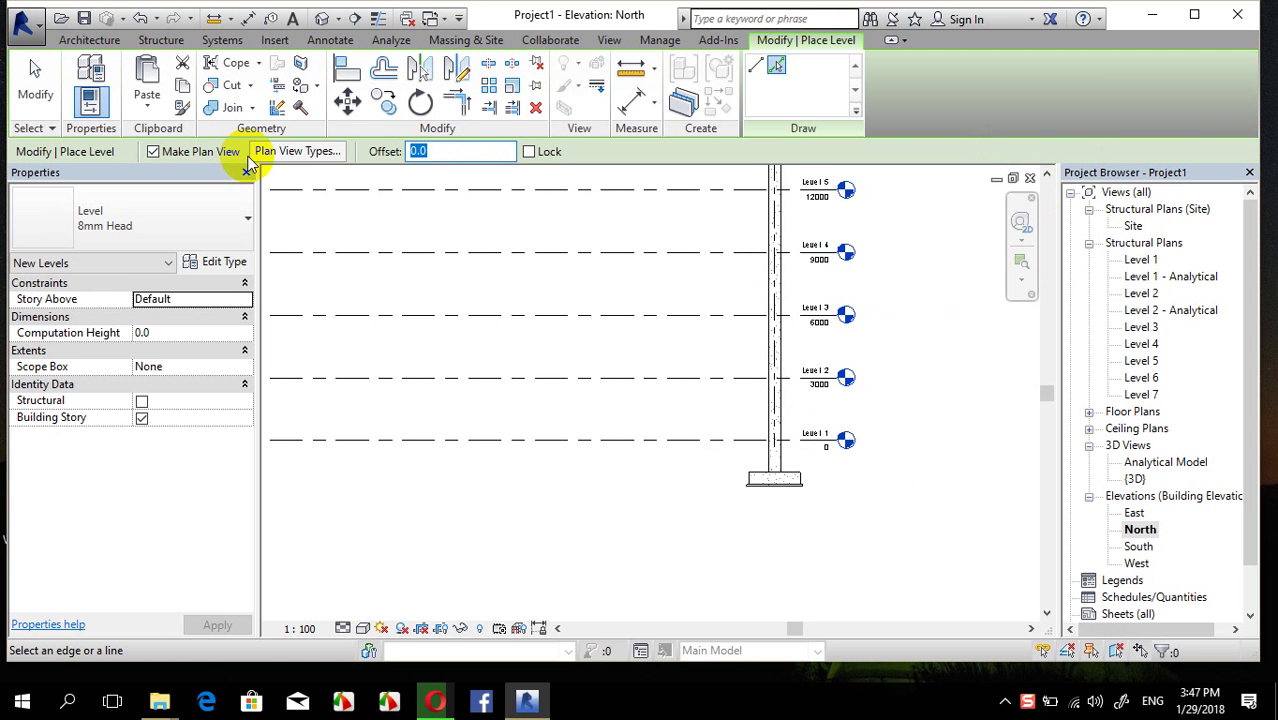
{"action": "type", "text": "1500"}
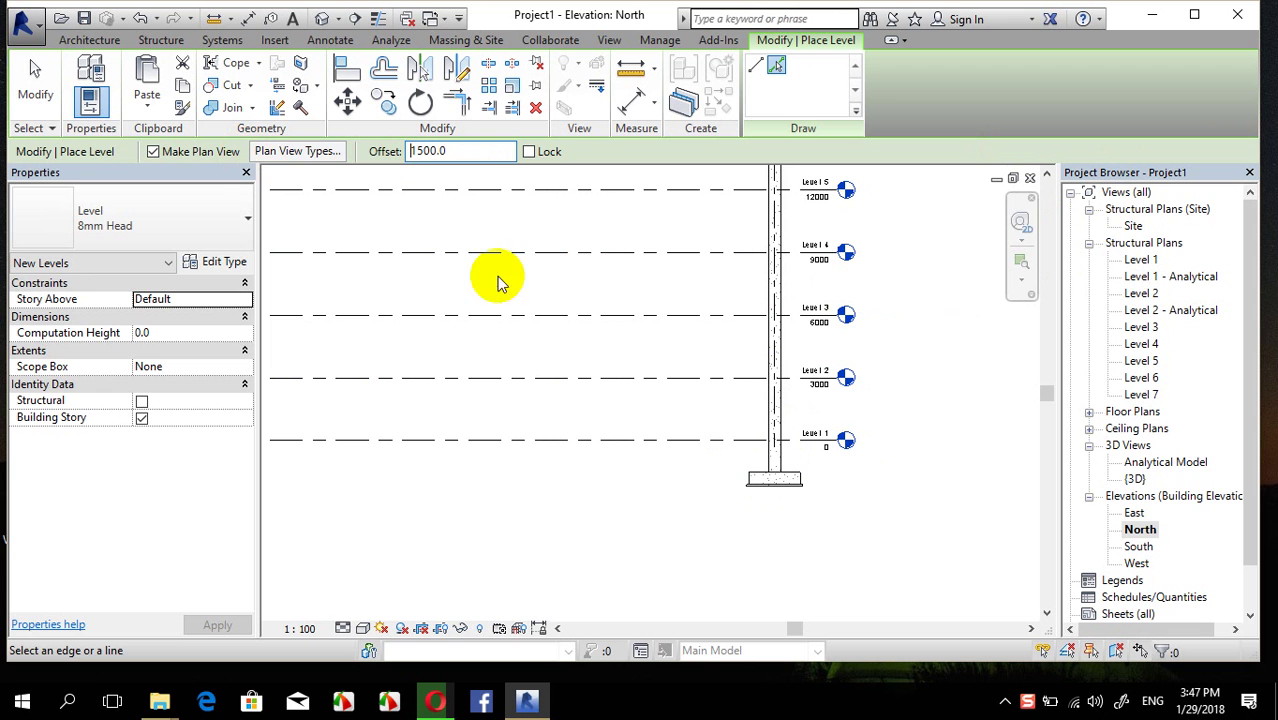
{"action": "left_click", "coordinate": [731, 448]}
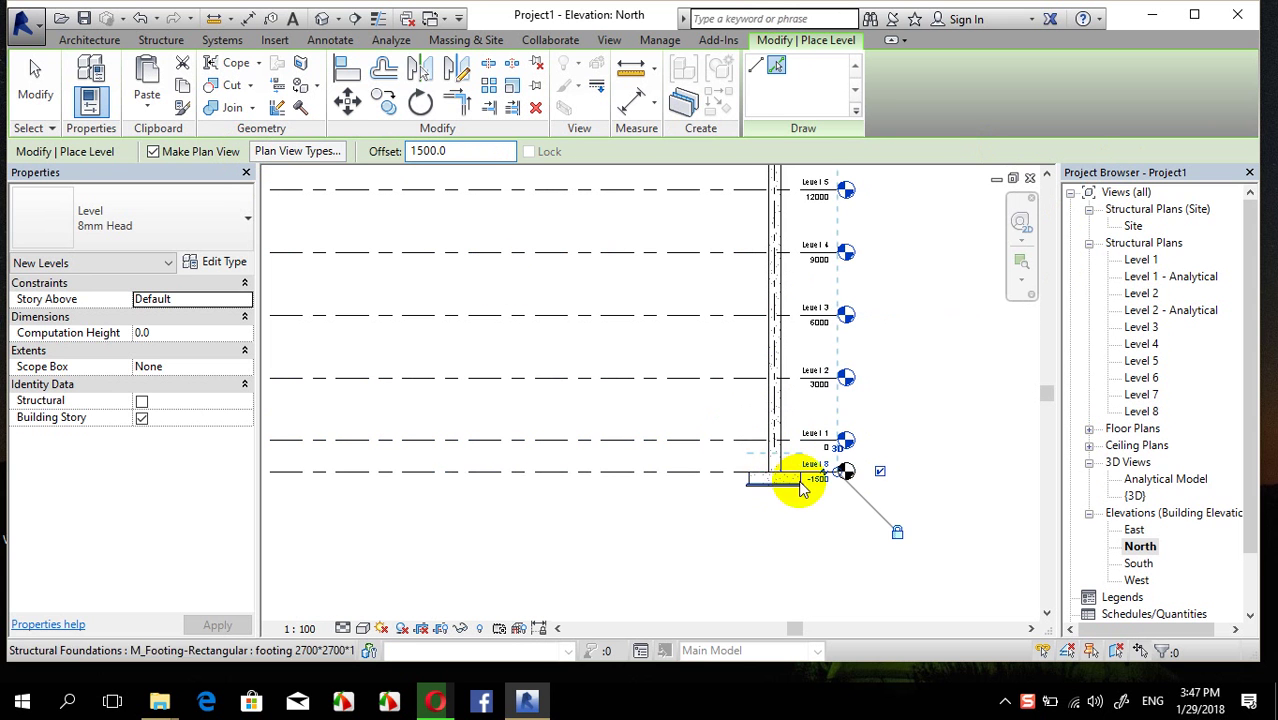
Create another level 600 below the -1500 level by offsetting that level line downward
{"action": "scroll", "coordinate": [818, 470], "scroll_direction": "up", "scroll_amount": 2}
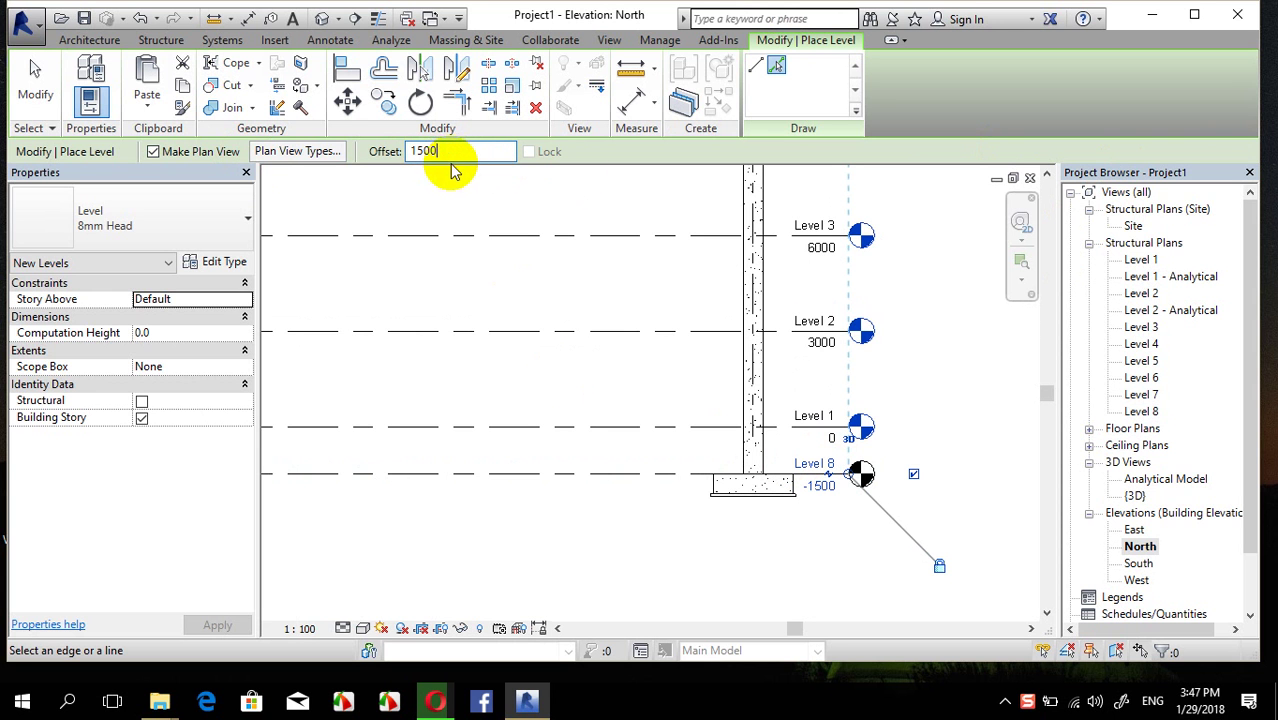
{"action": "key", "text": "Return"}
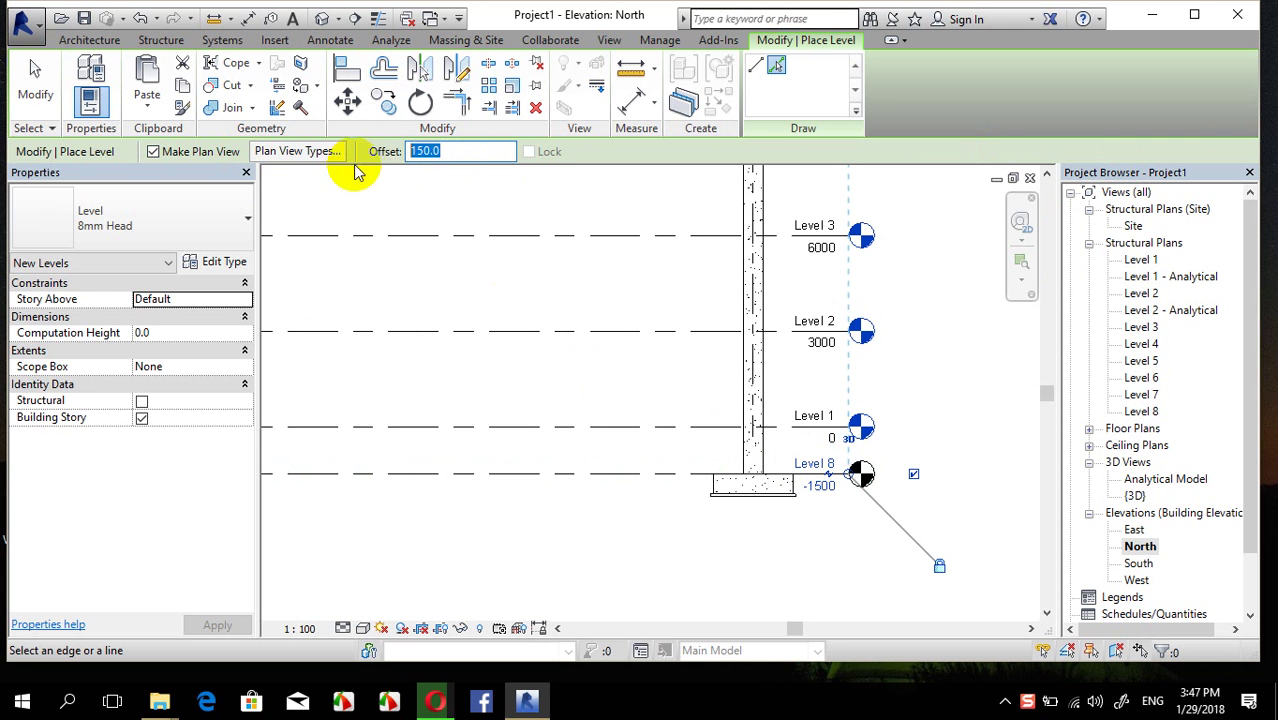
{"action": "type", "text": "6"}
{"action": "key", "text": "Return"}
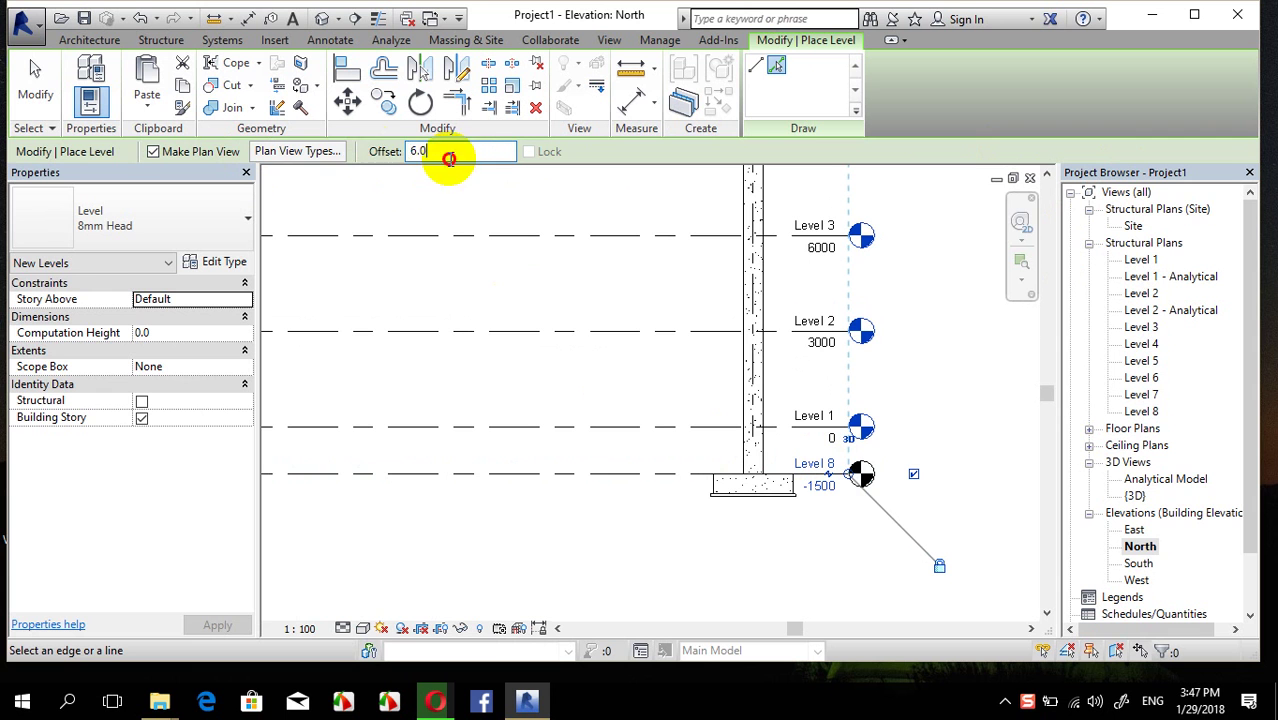
{"action": "key", "text": "BackSpace"}
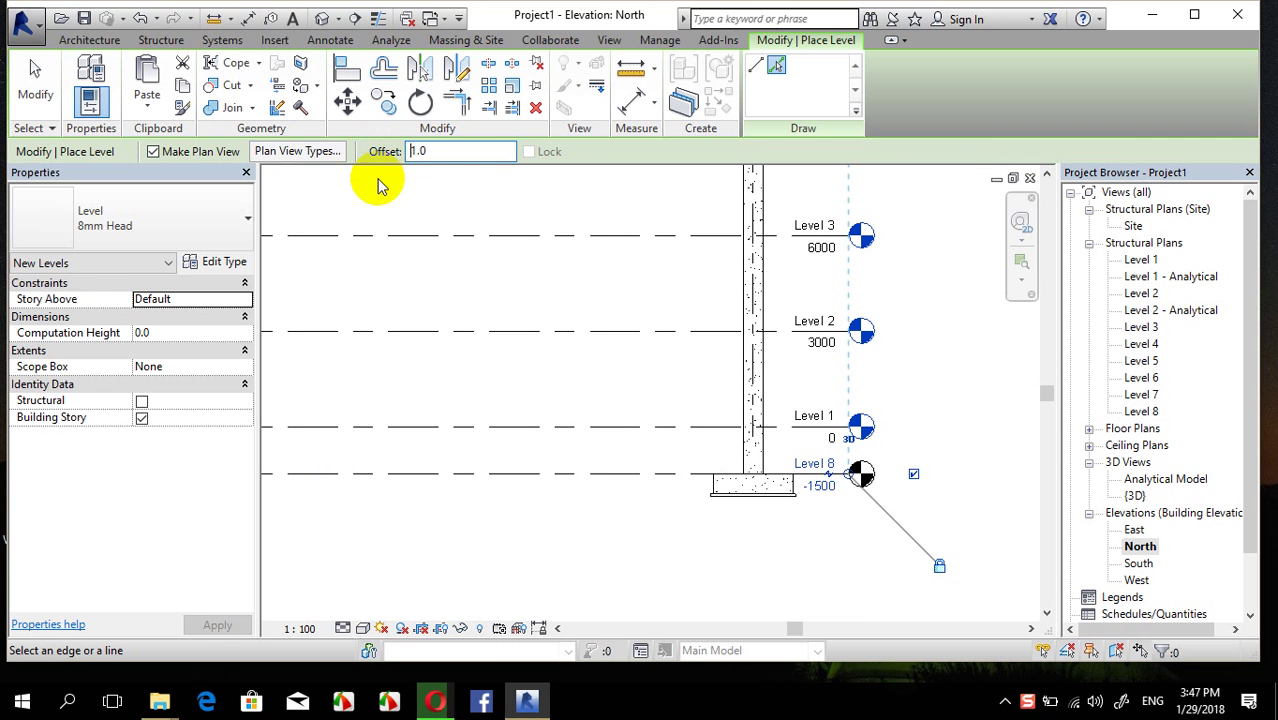
{"action": "left_click_drag", "start_coordinate": [442, 150], "coordinate": [400, 150]}
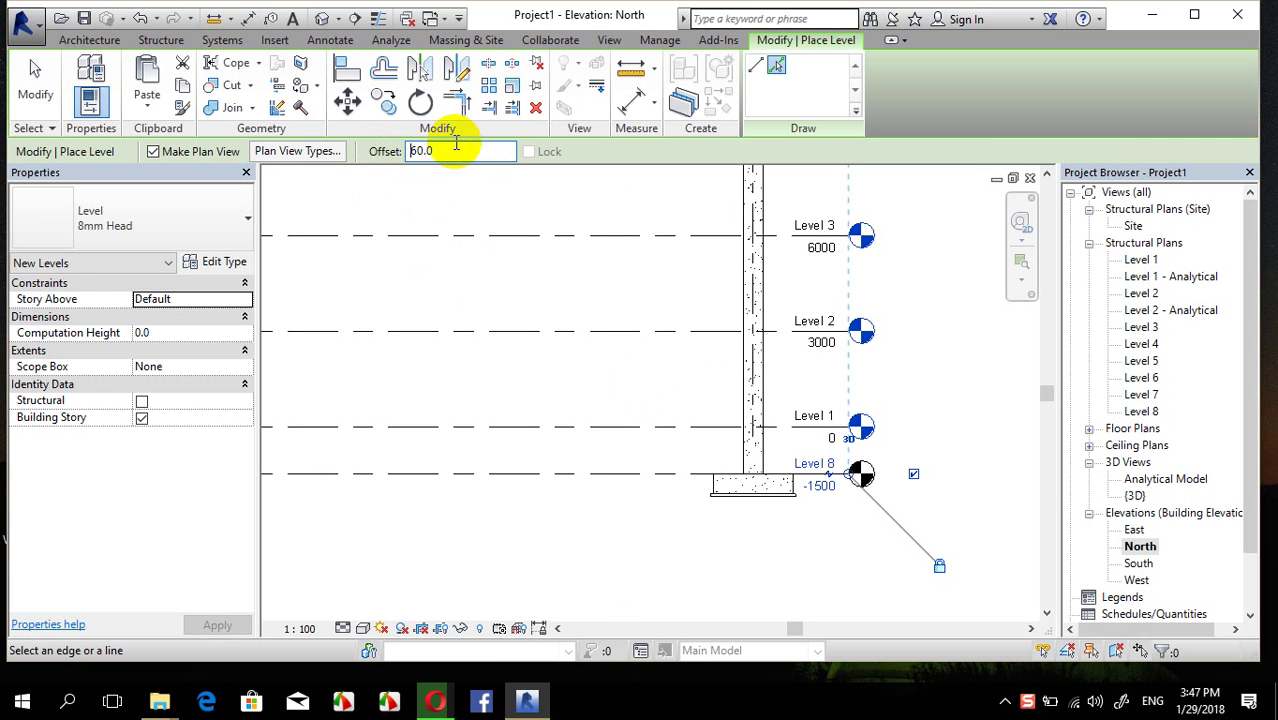
{"action": "left_click_drag", "start_coordinate": [442, 150], "coordinate": [348, 140]}
{"action": "type", "text": "600"}
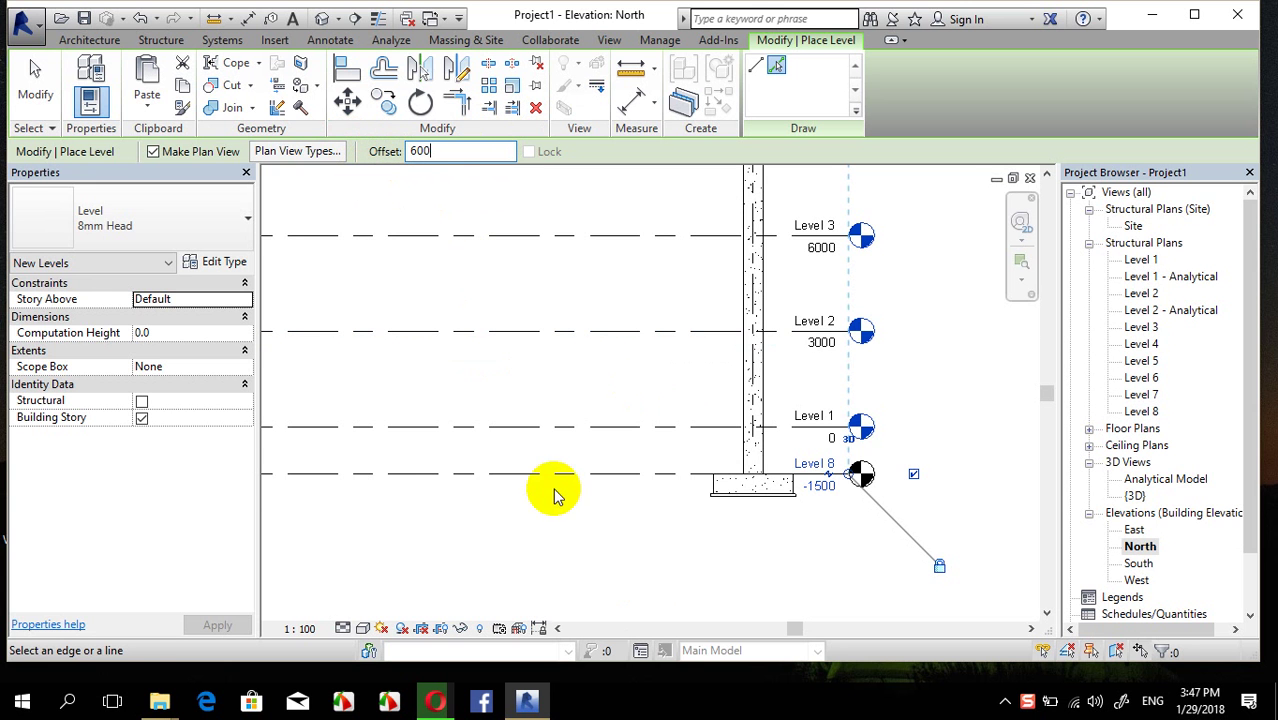
{"action": "left_click", "coordinate": [565, 481]}
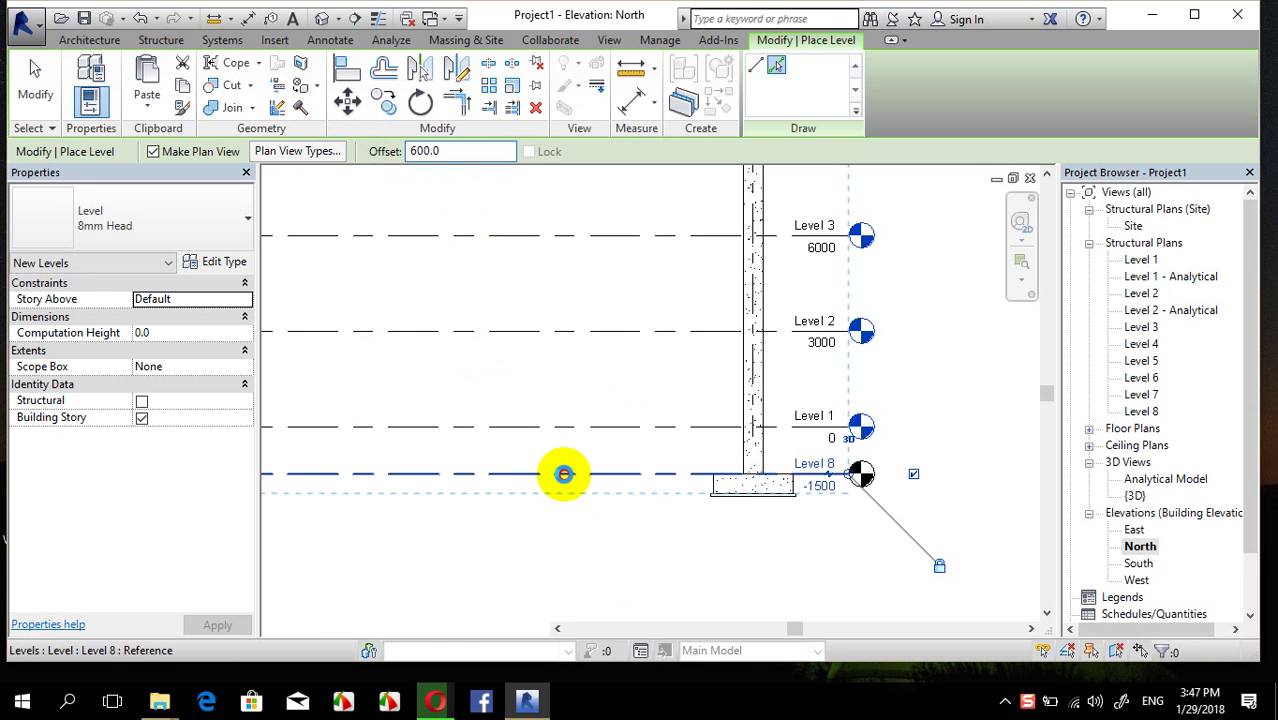